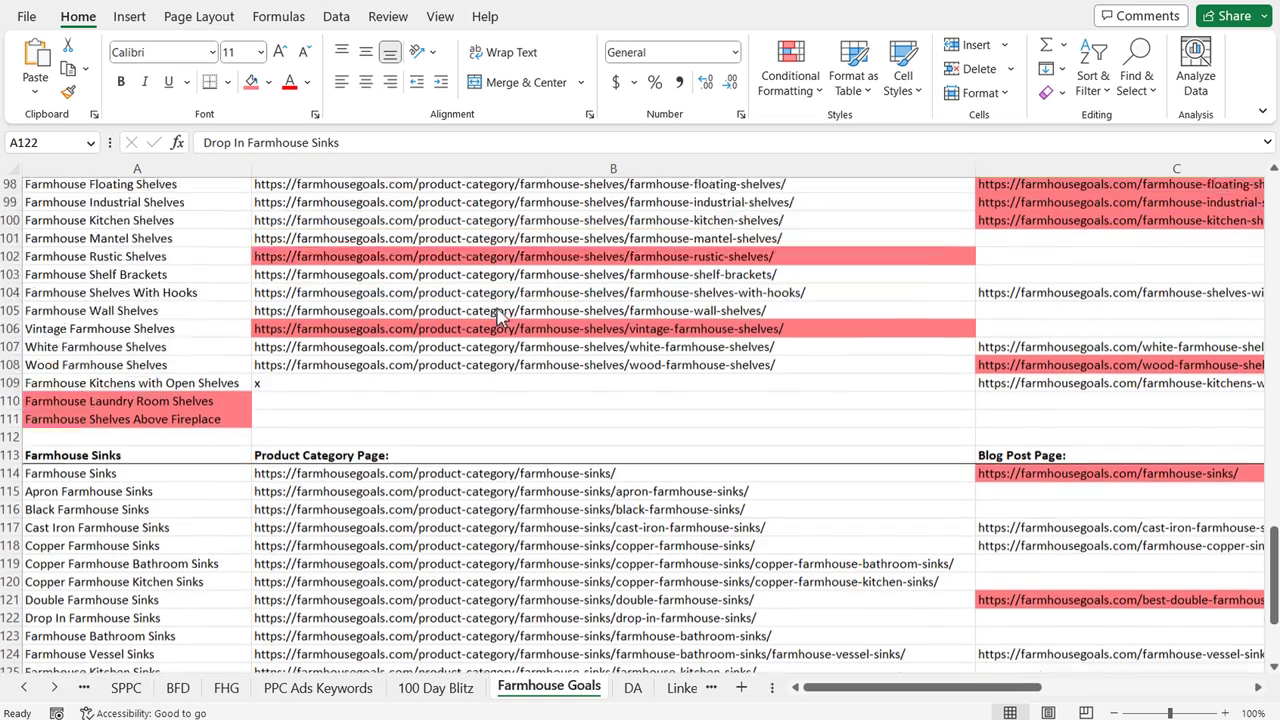
- Examine the Farmhouse Shelves keyword group, from its main keyword down to Farmhouse Shelves With Hooks
scroll(500, 316, "up", 1)
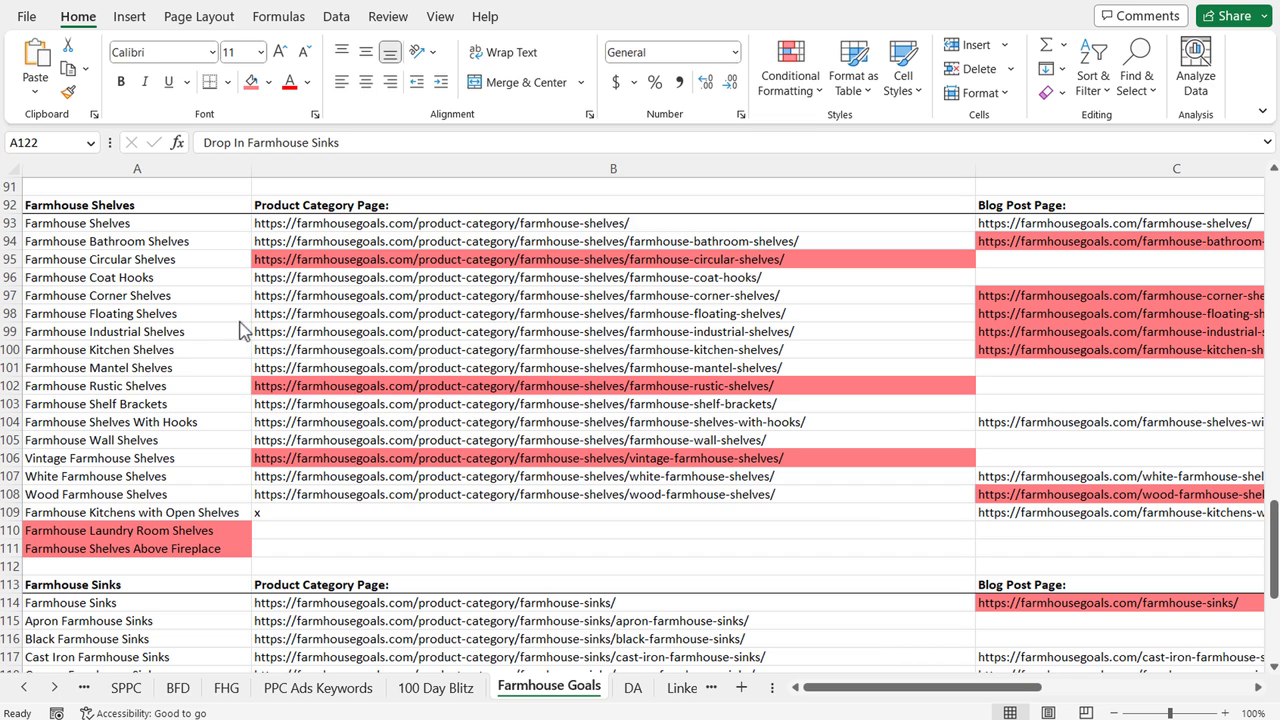
left_click(165, 210)
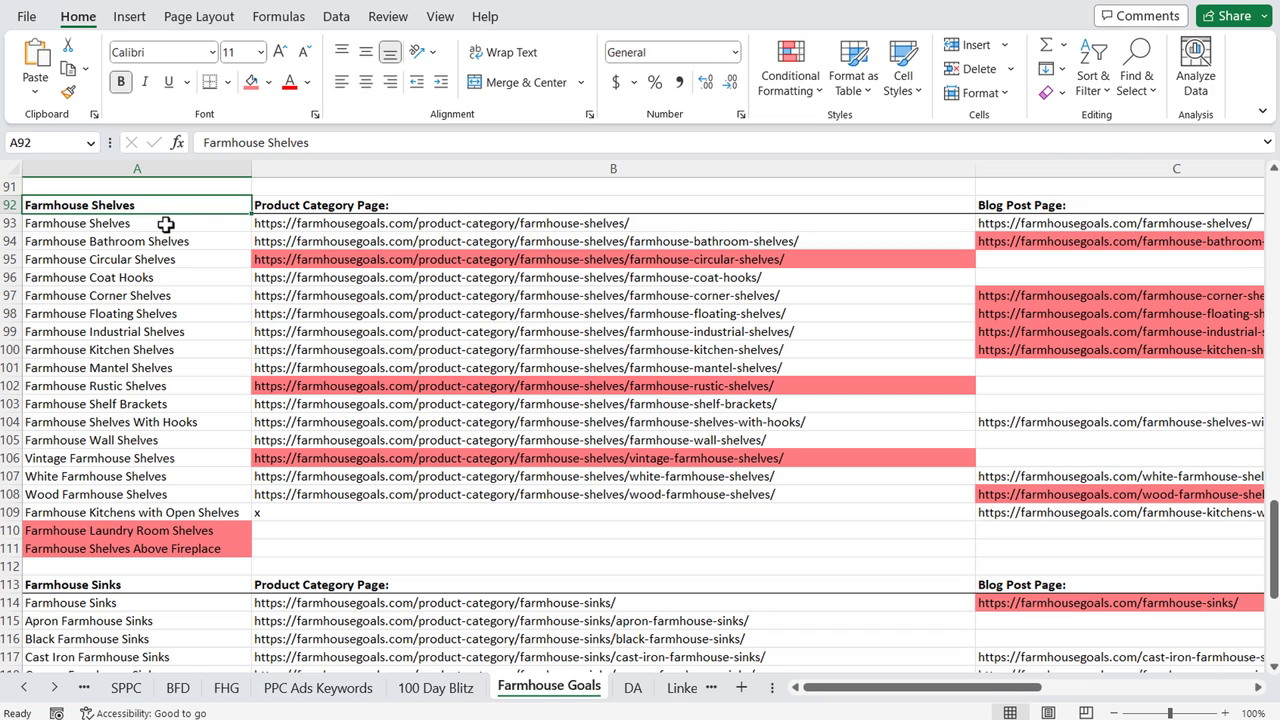
left_click(165, 224)
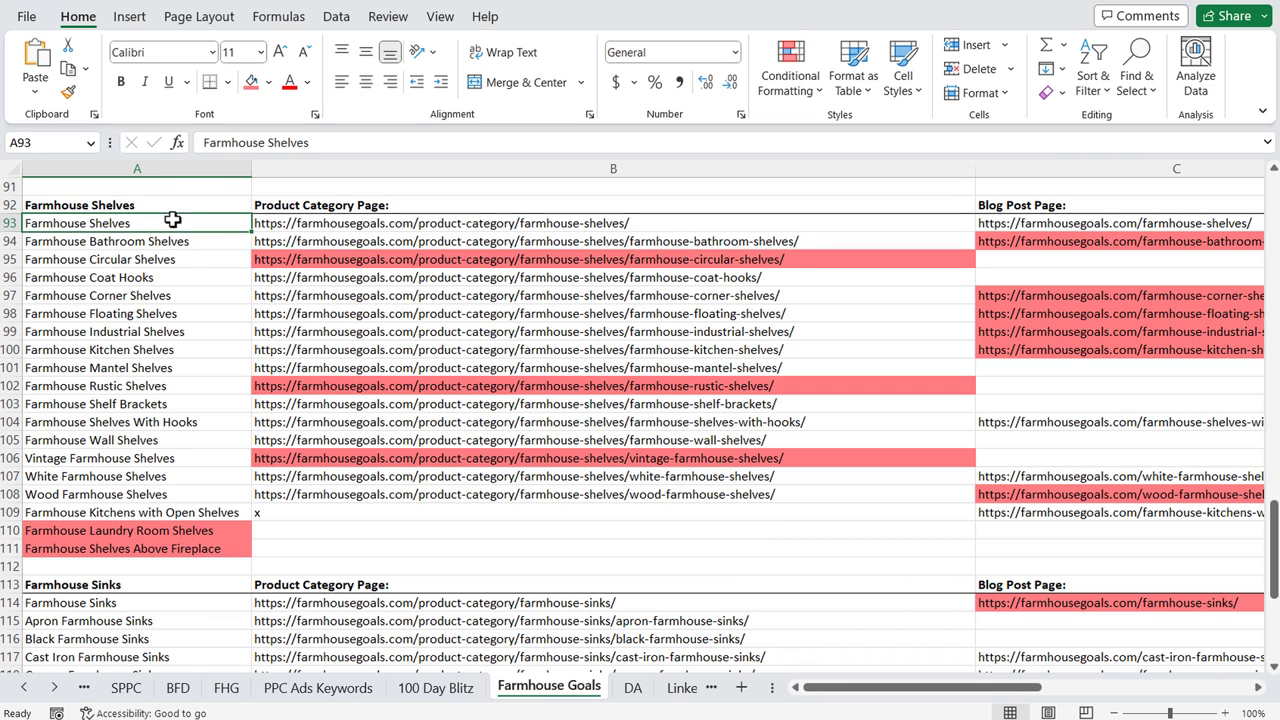
left_click(170, 205)
left_click(166, 219)
left_click(129, 422)
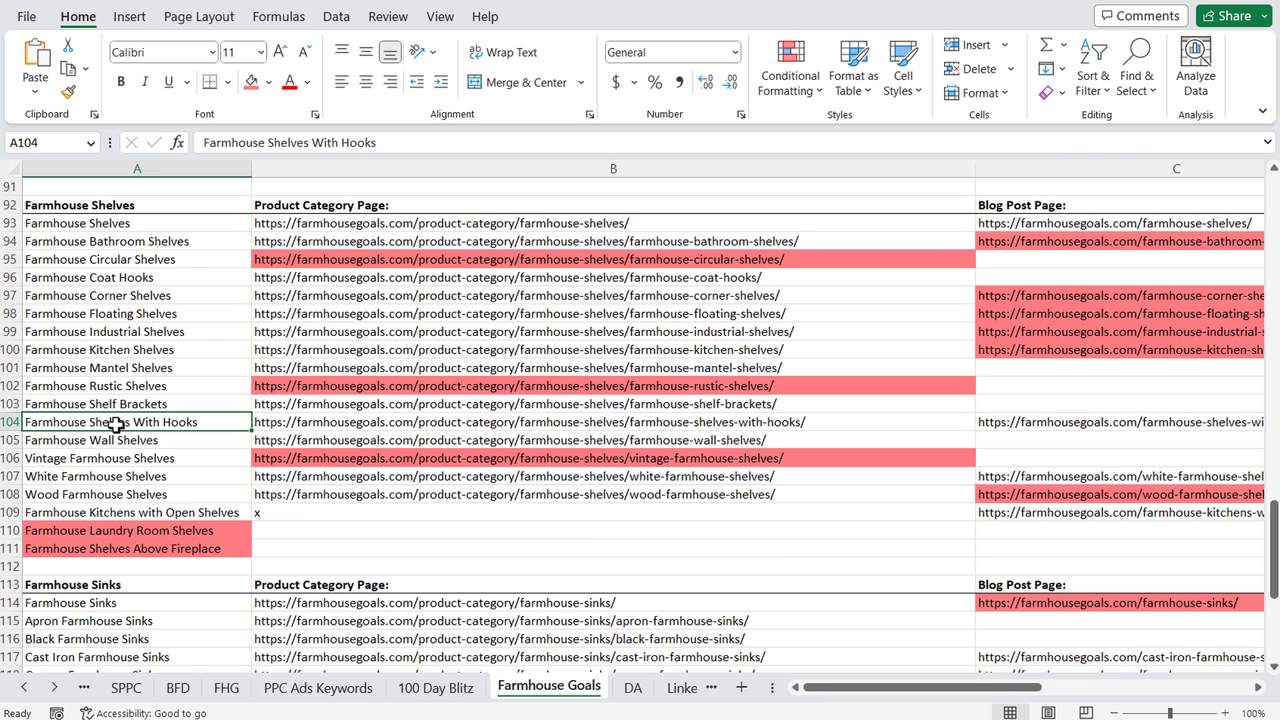
- Compare the product category URL and blog post URL mapped to the Farmhouse Shelves With Hooks keyword
left_click(424, 204)
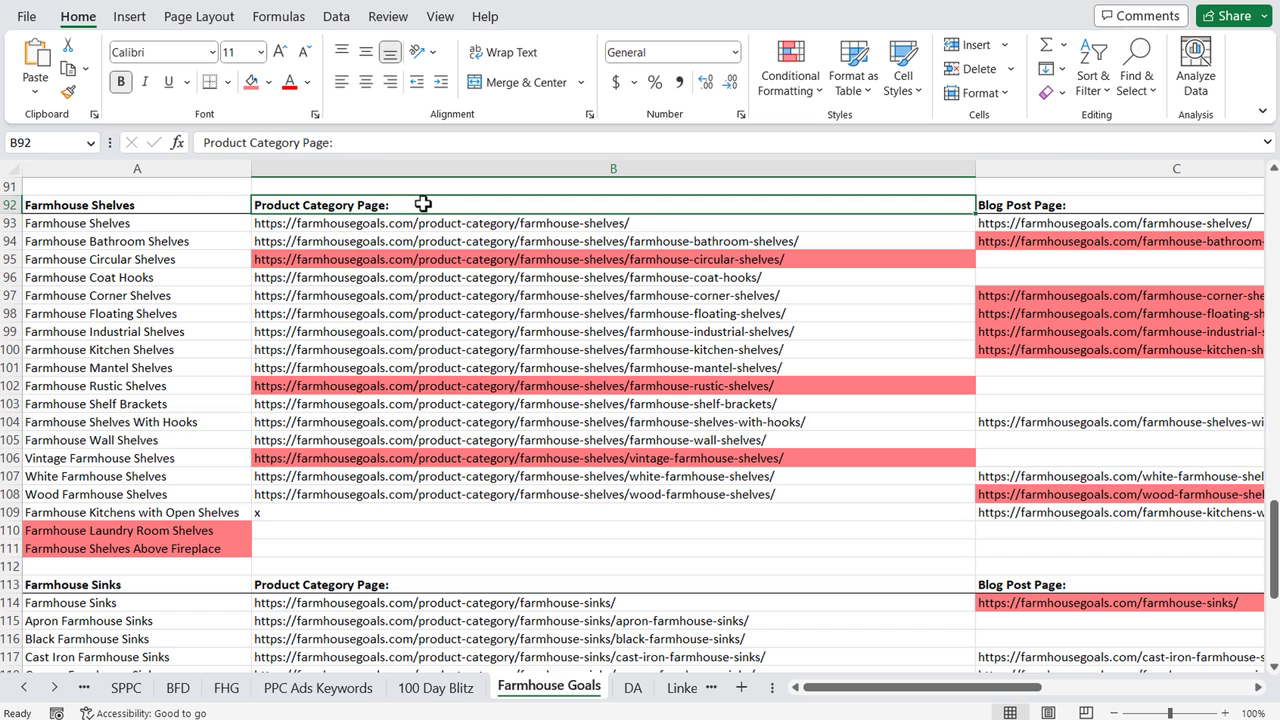
left_click(358, 420)
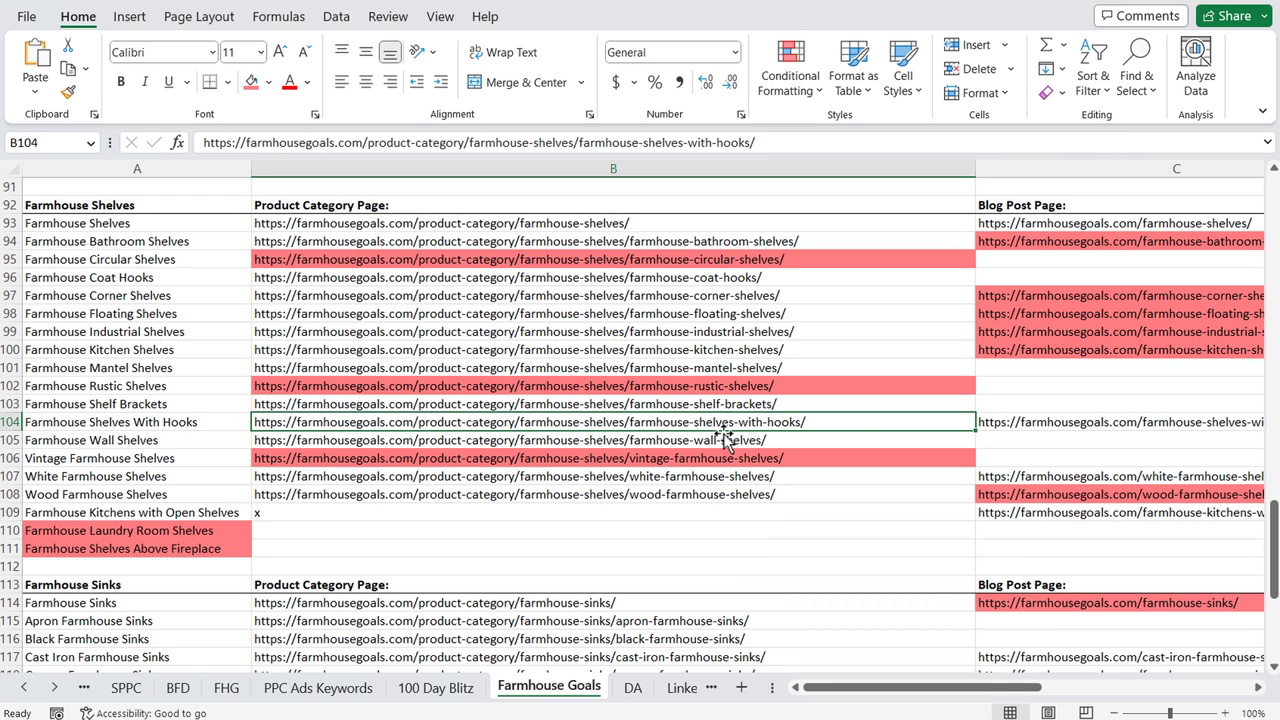
left_click_drag(958, 690, 1030, 689)
left_click(760, 424)
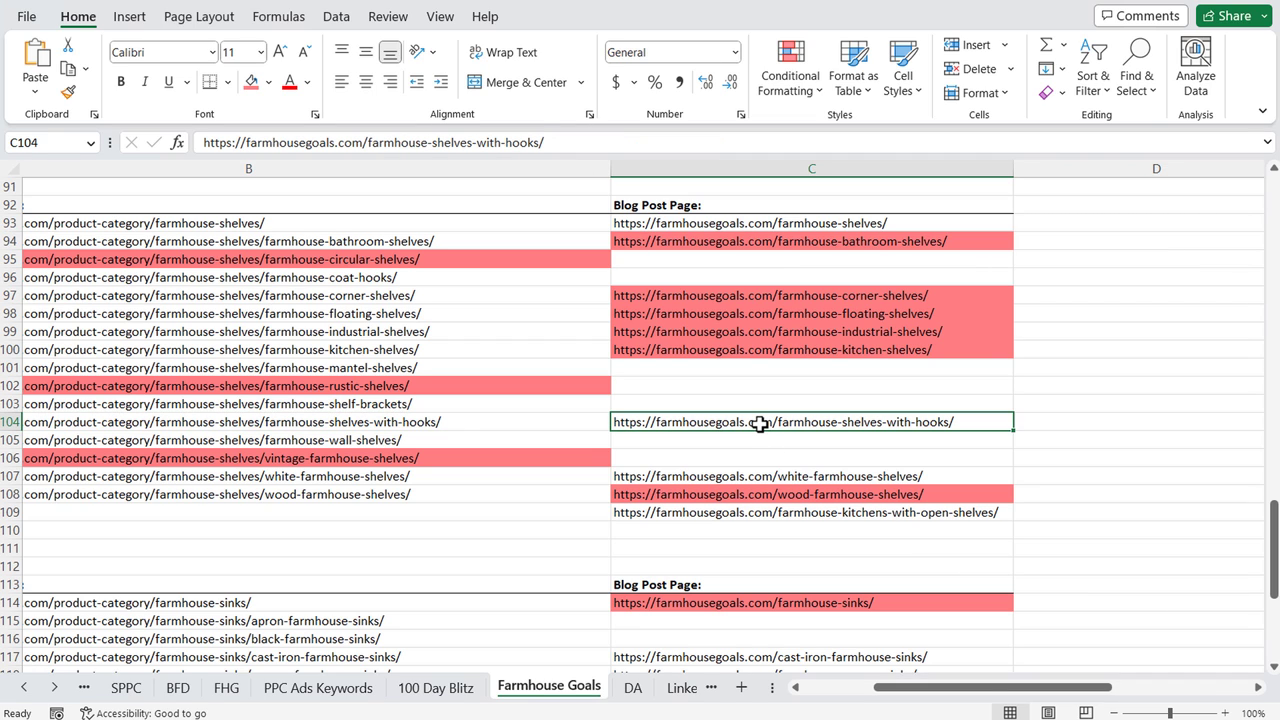
left_click(462, 426)
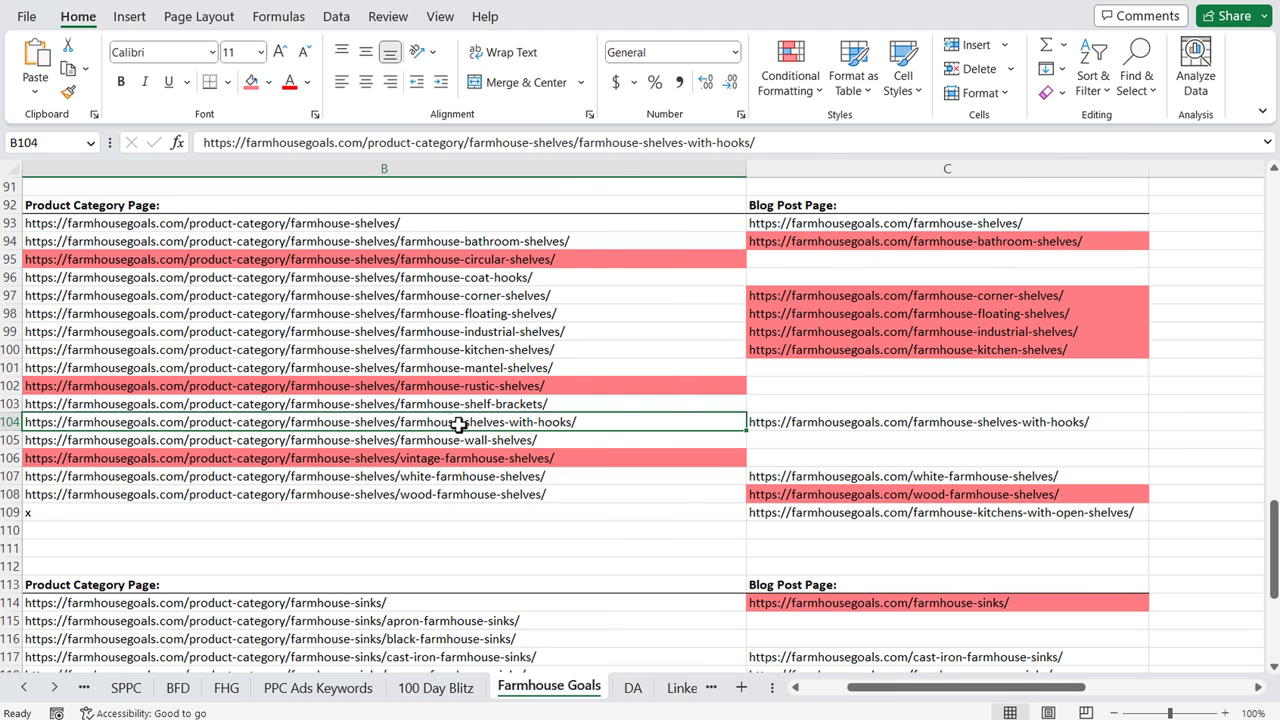
left_click_drag(850, 694, 800, 692)
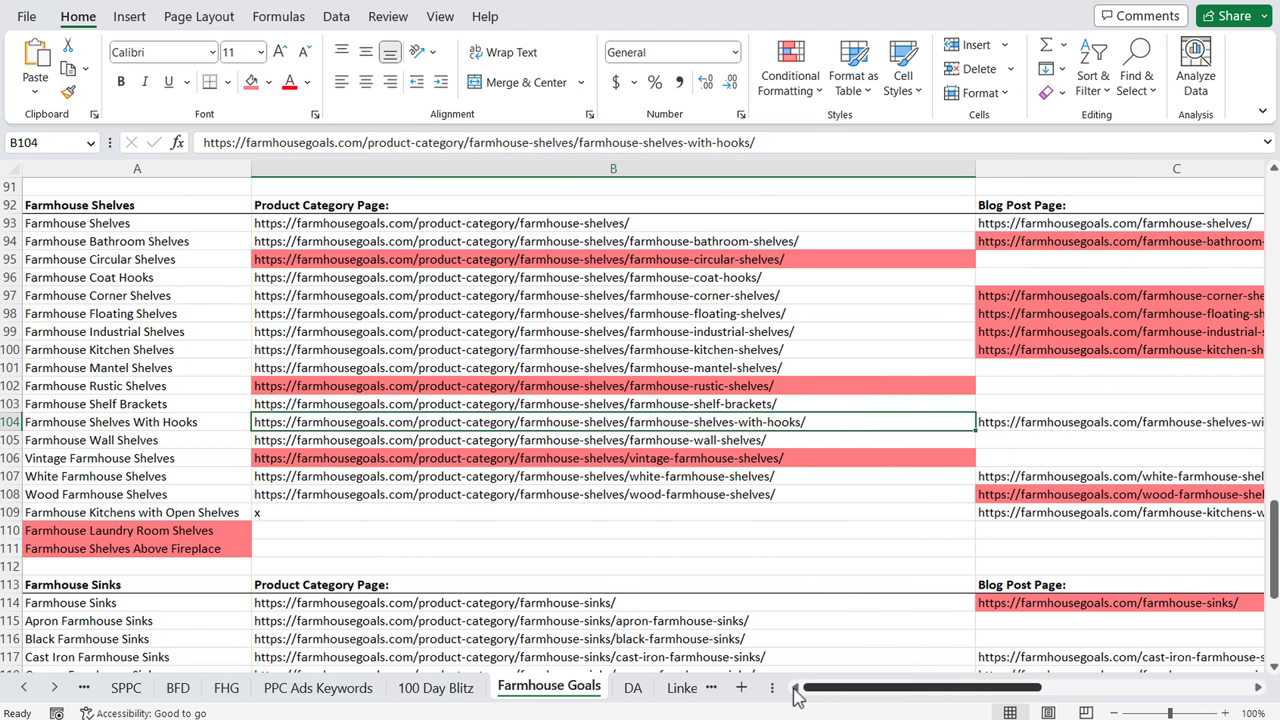
left_click(64, 420)
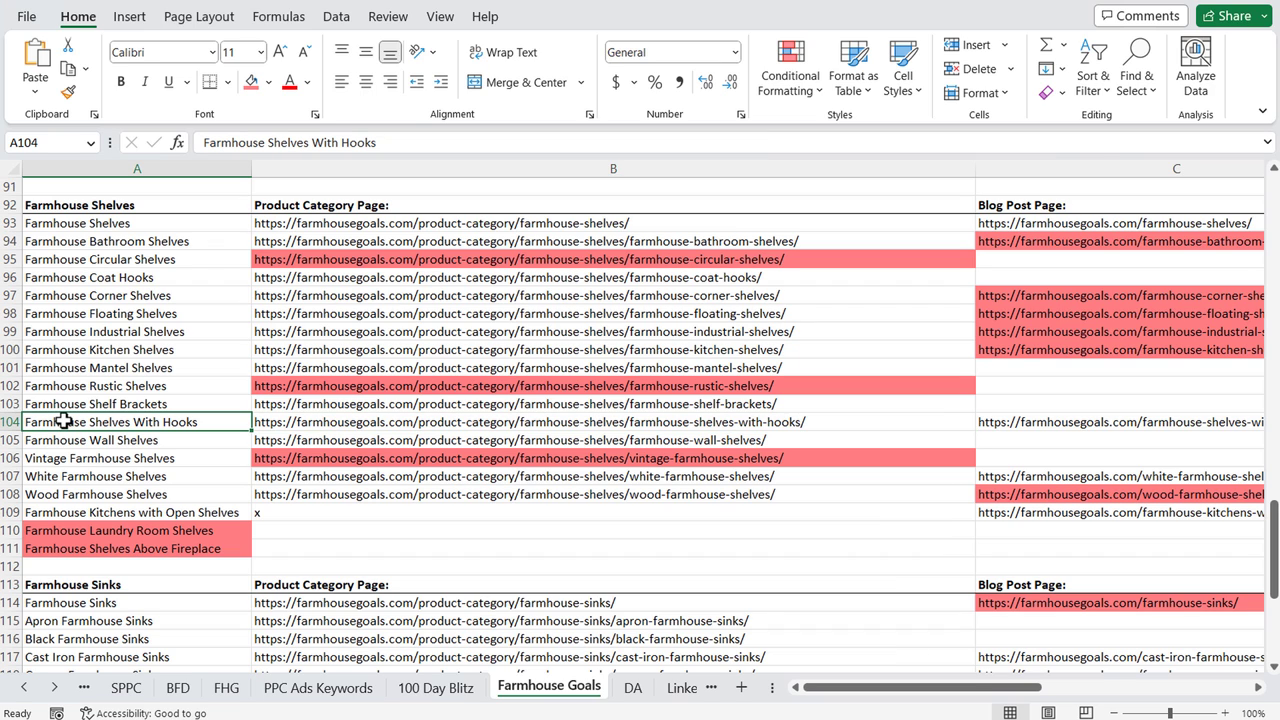
left_click(339, 421)
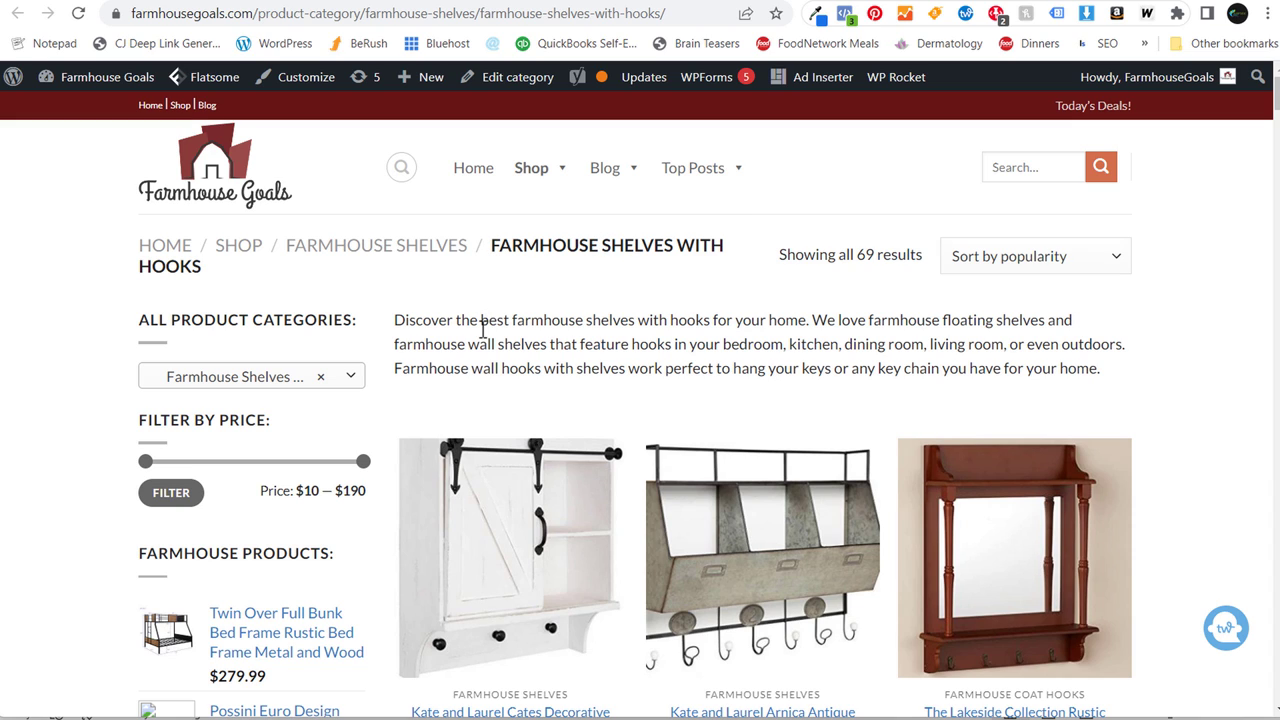
- Switch to the browser and look through the product listings on the Farmhouse Shelves With Hooks category page
scroll(677, 309, "down", 3)
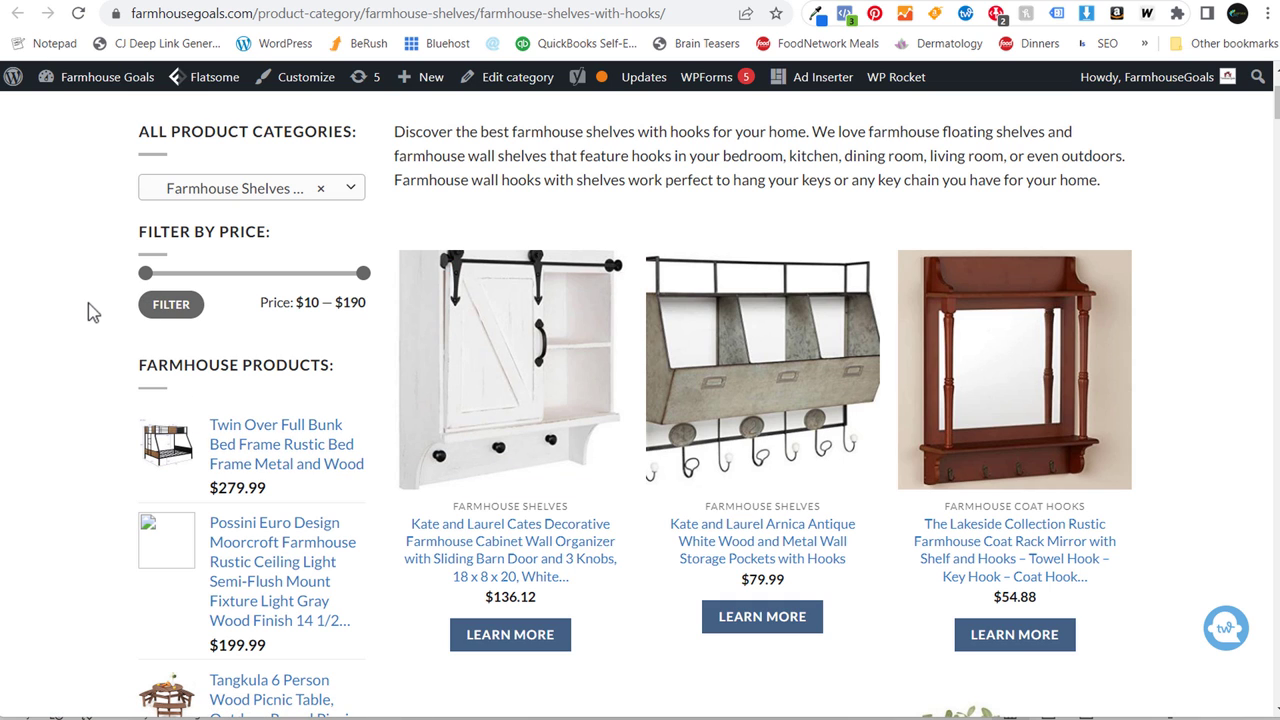
scroll(88, 312, "down", 5)
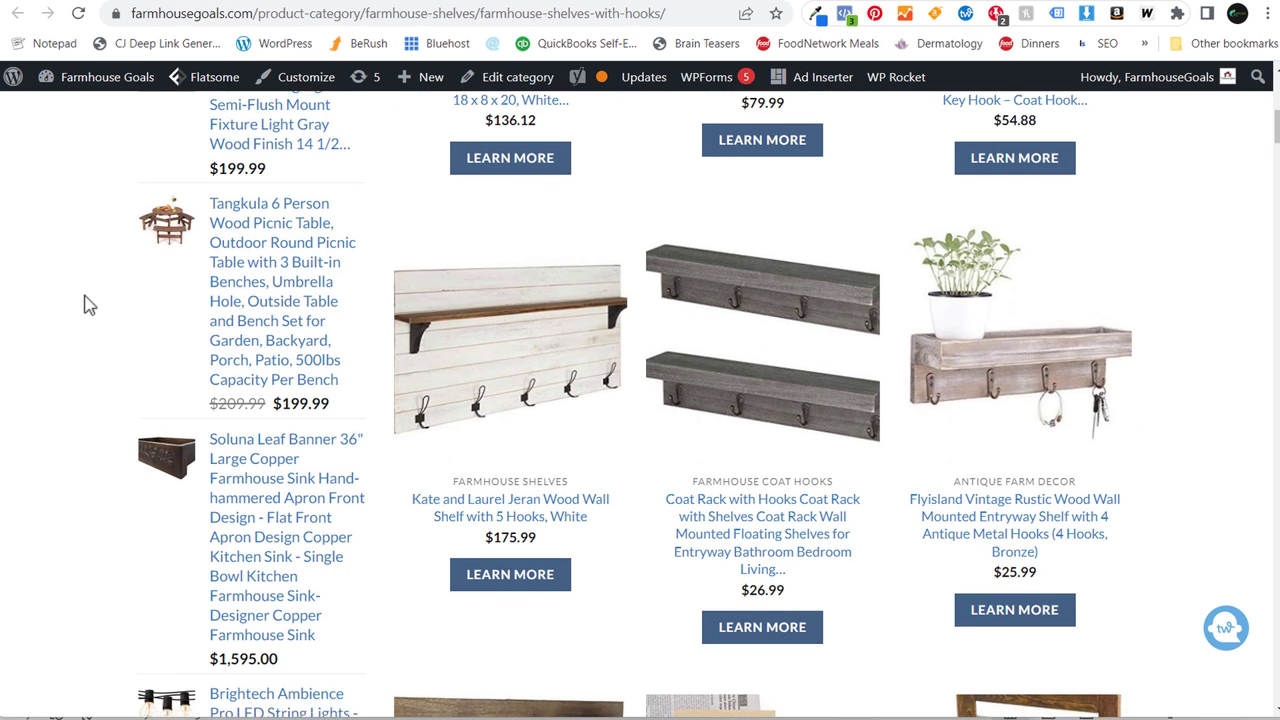
scroll(88, 305, "down", 3)
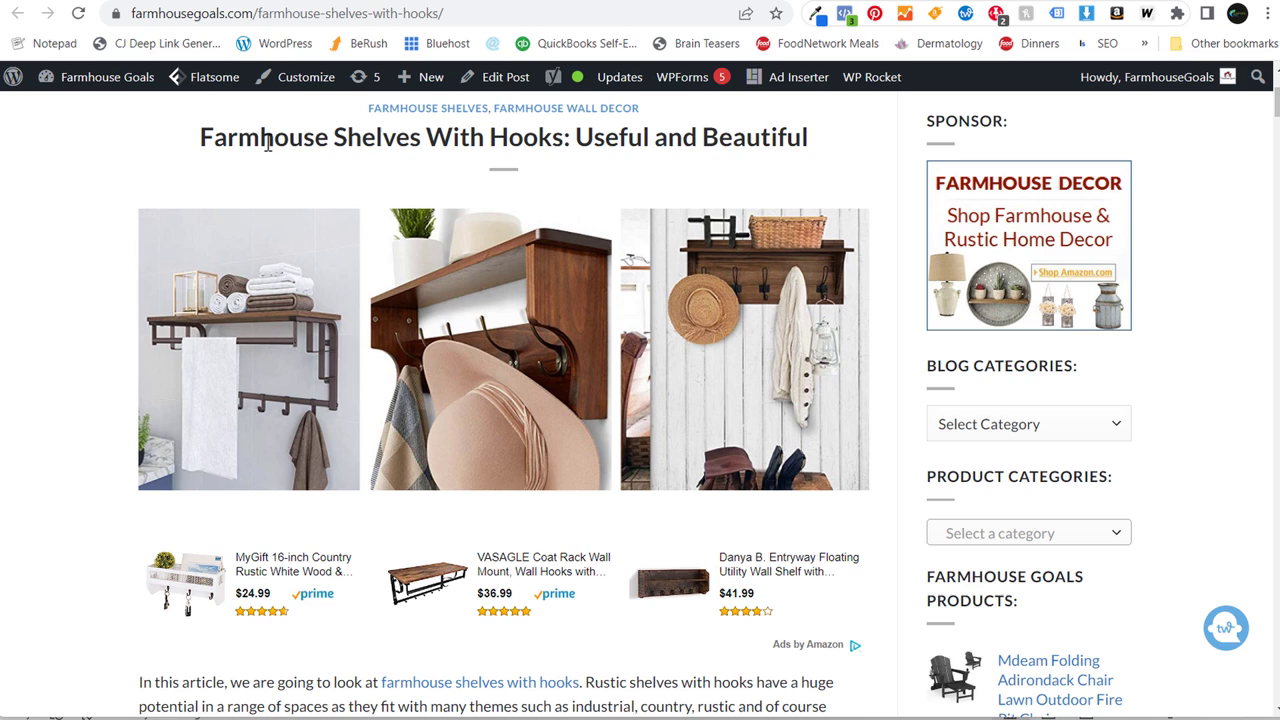
- Examine the title of the Farmhouse Shelves With Hooks blog post for its target keyword
left_click_drag(261, 140, 330, 148)
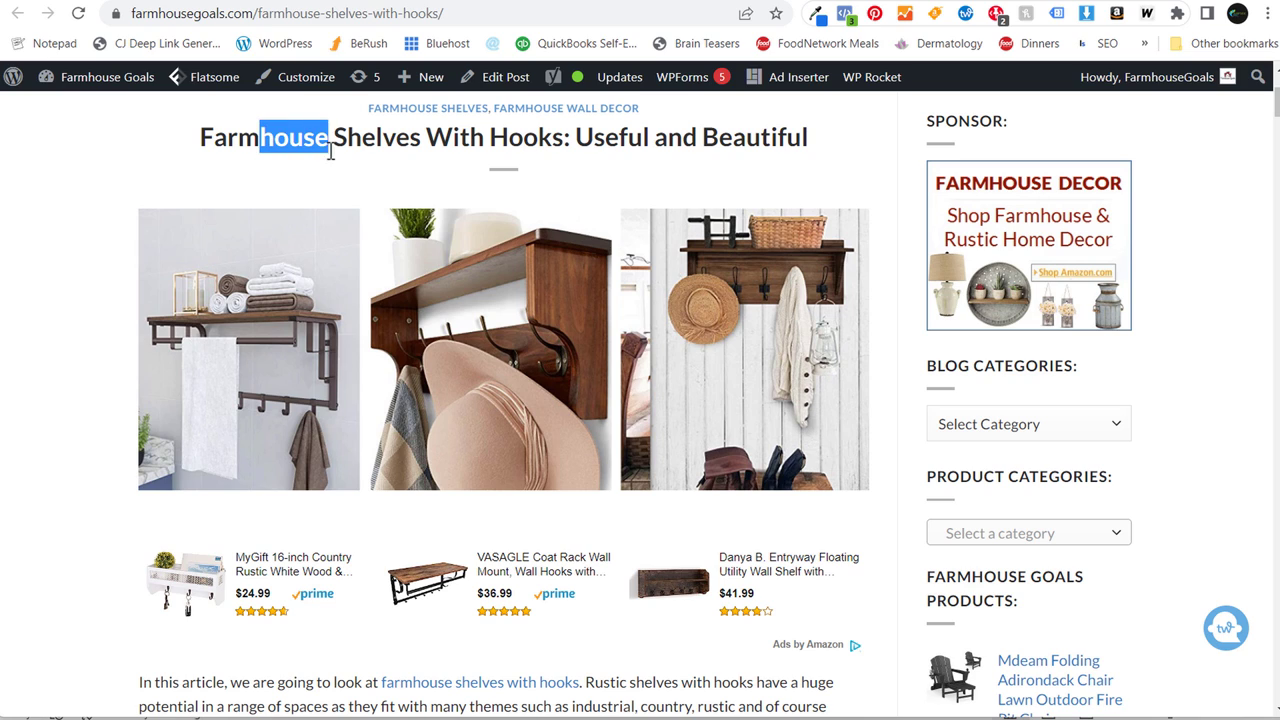
left_click(406, 148)
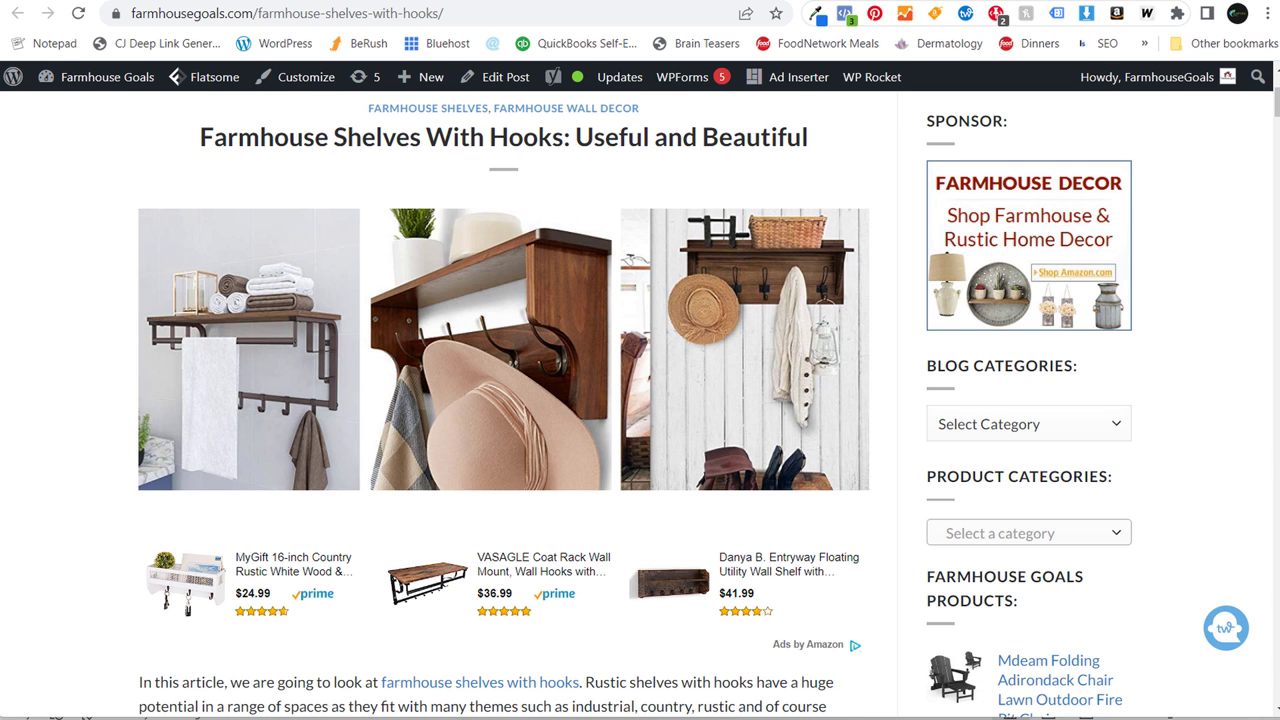
key("alt+Tab")
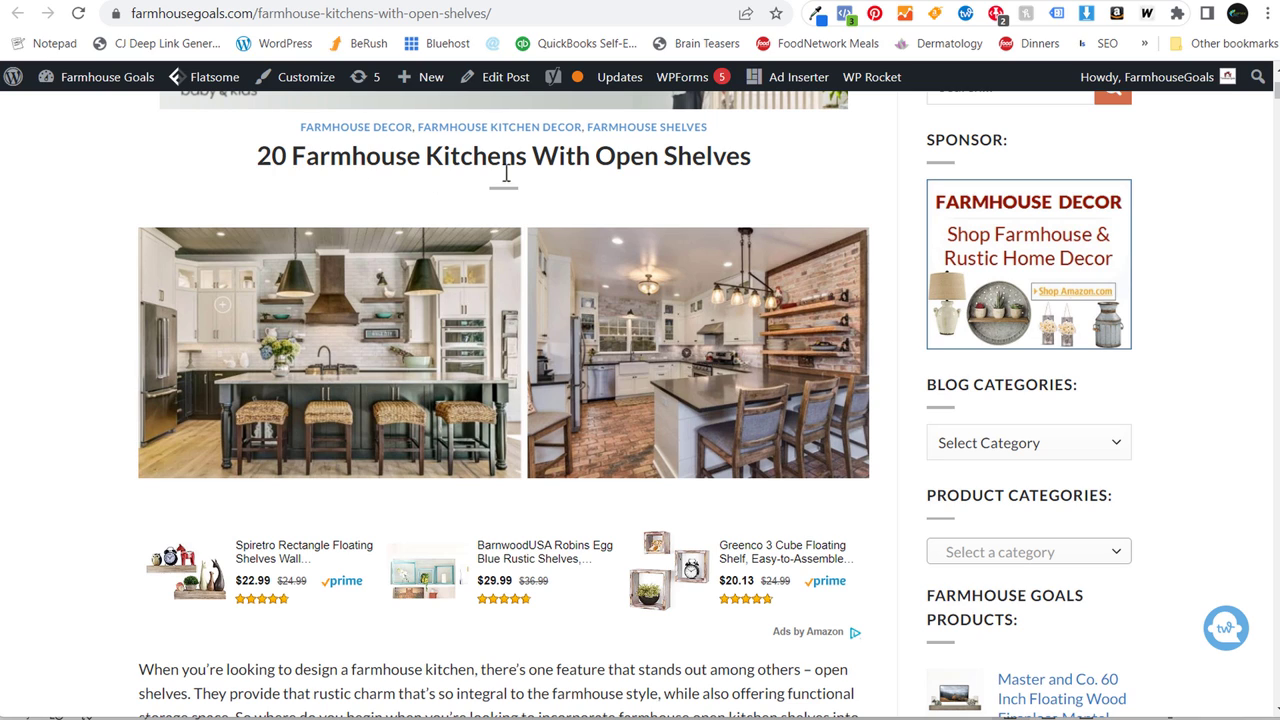
- Examine the URL slug and content of the 20 Farmhouse Kitchens With Open Shelves blog post
left_click(449, 14)
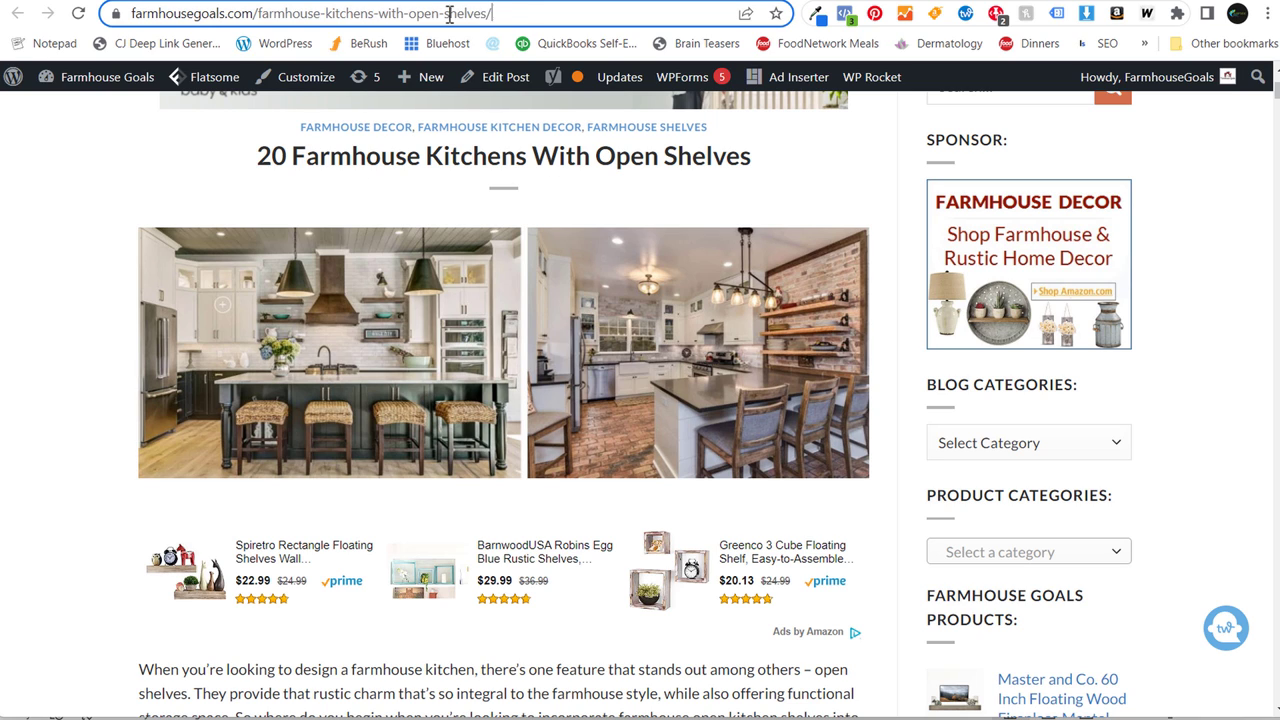
left_click_drag(449, 14, 259, 13)
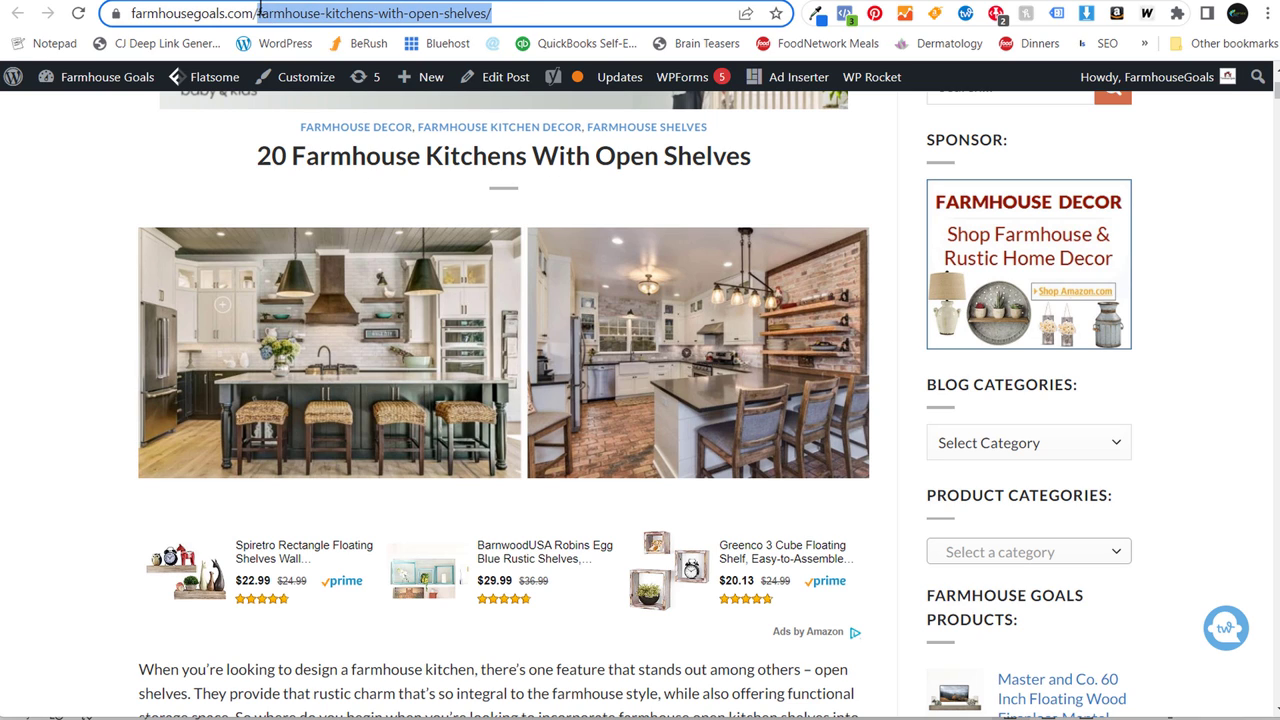
left_click(340, 163)
scroll(63, 290, "down", 2)
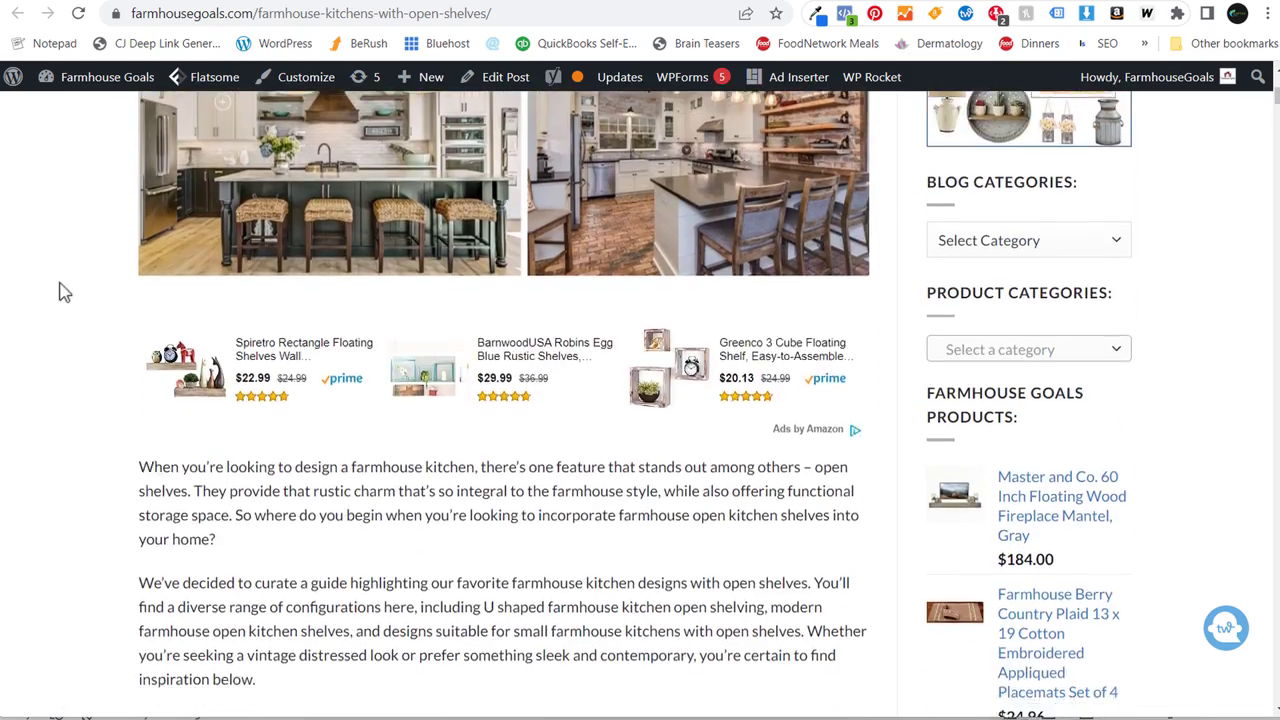
scroll(63, 290, "down", 3)
scroll(34, 280, "down", 3)
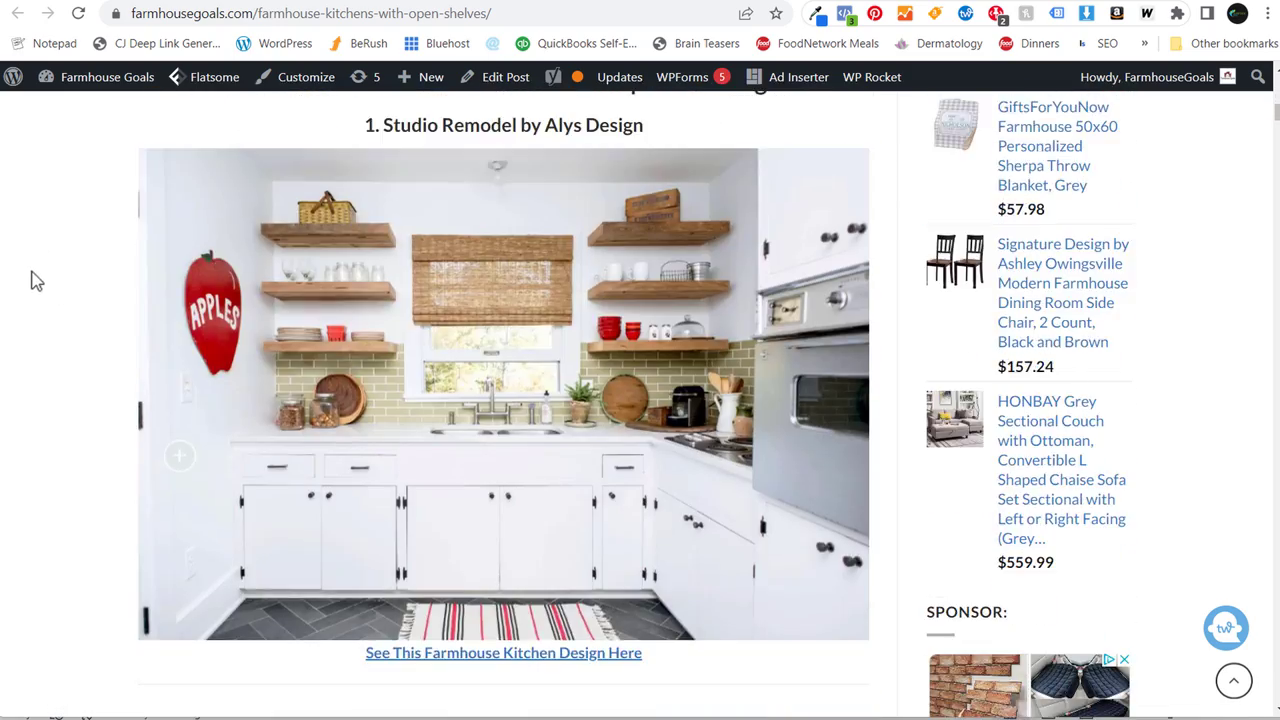
scroll(35, 275, "down", 6)
scroll(37, 270, "down", 3)
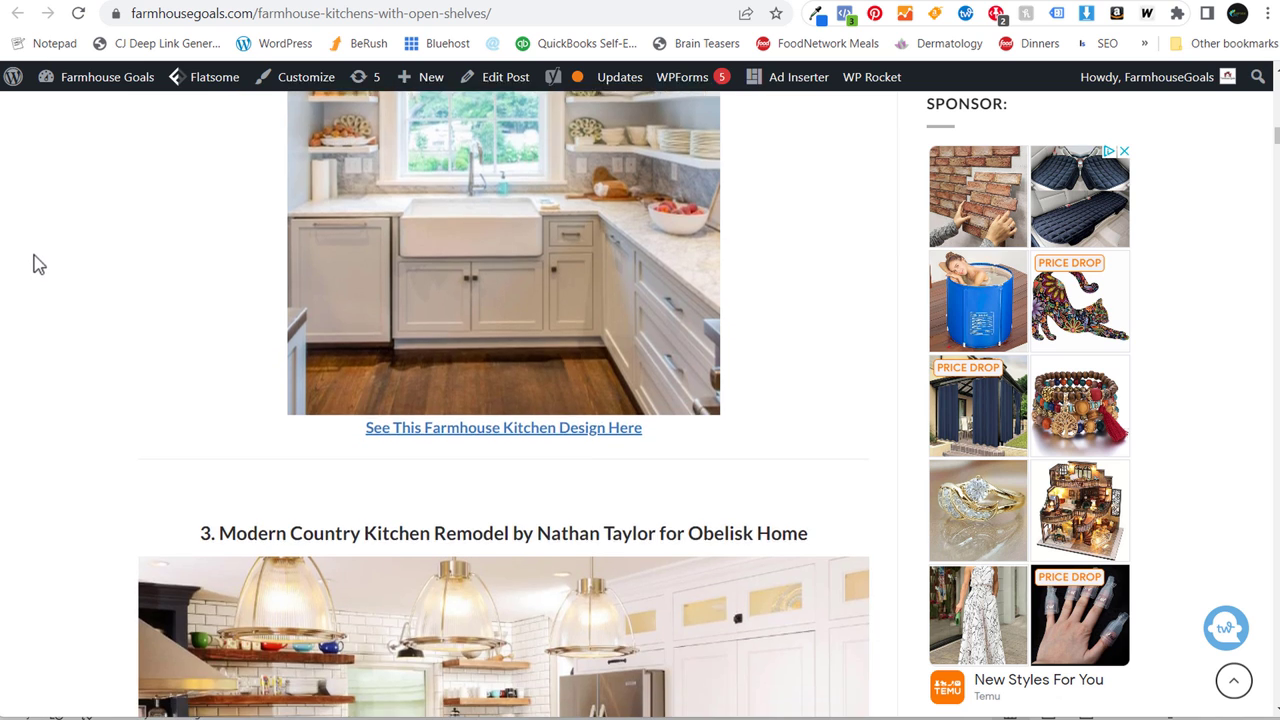
scroll(38, 264, "down", 3)
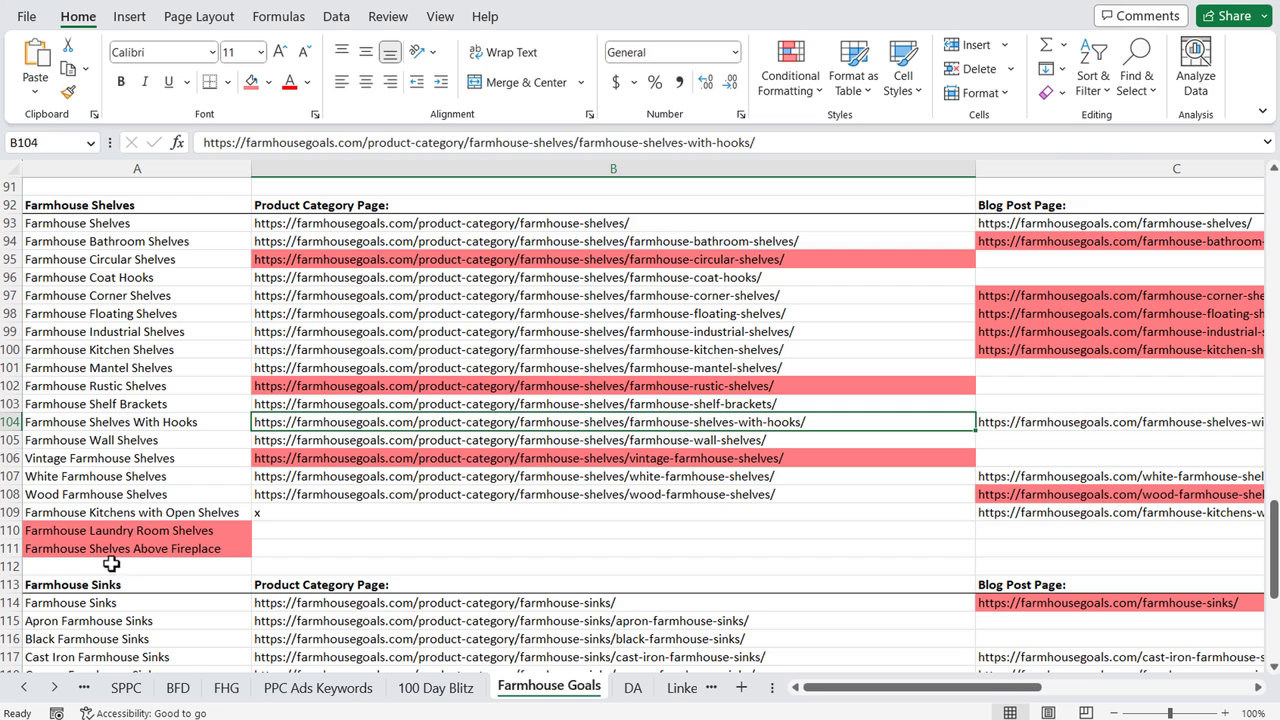
- Return to the Excel keyword map and review unmapped keywords under Farmhouse Shelves and Farmhouse Sinks, plus the sinks' product category URLs
left_click(122, 514)
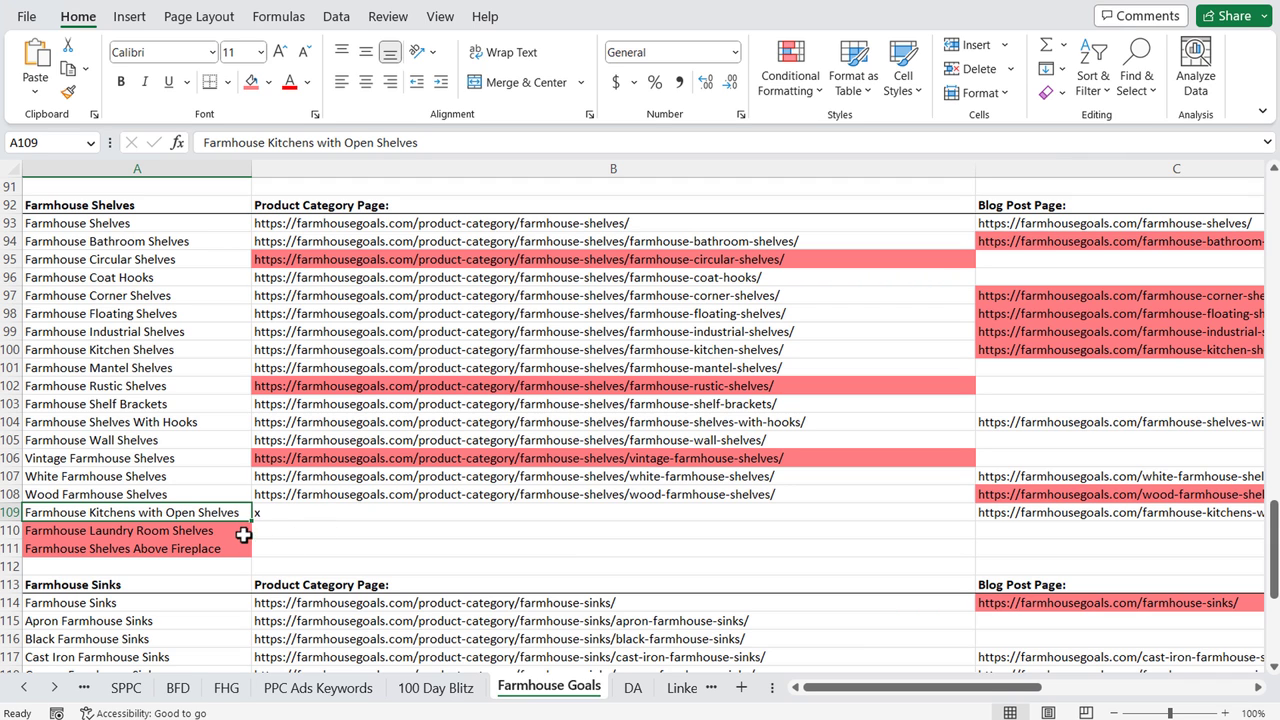
scroll(445, 540, "down", 5)
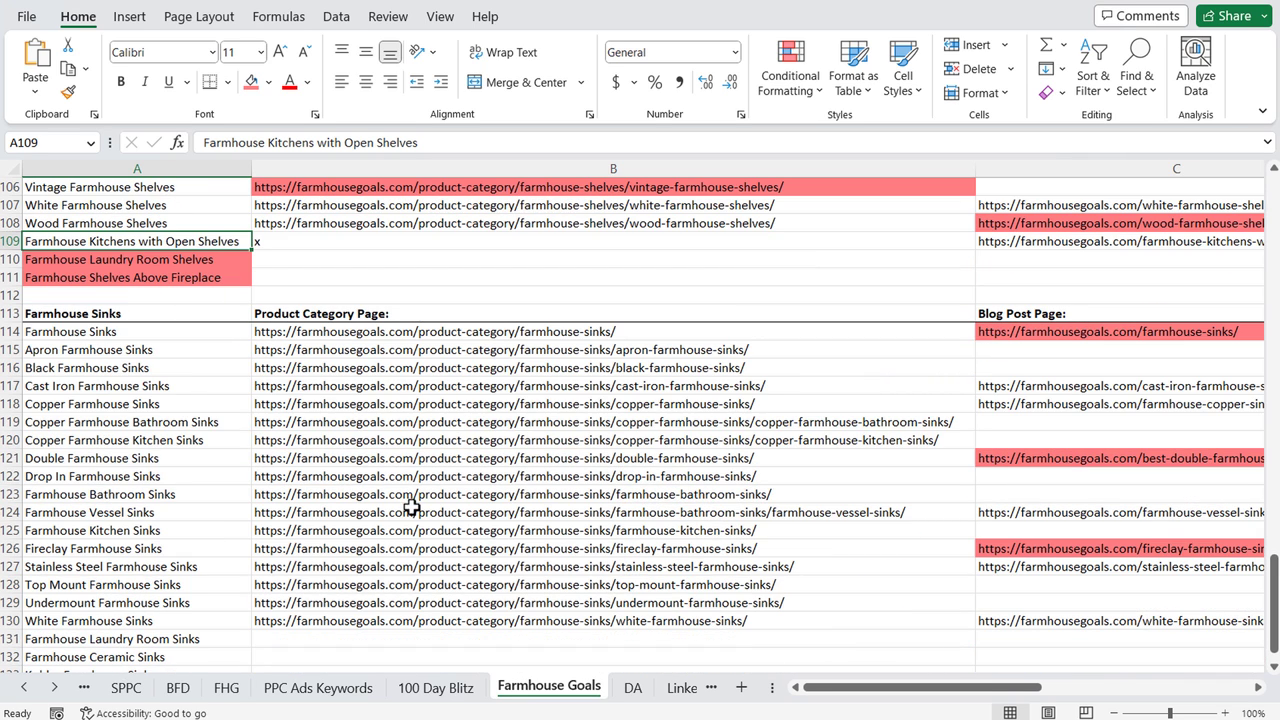
scroll(143, 369, "down", 2)
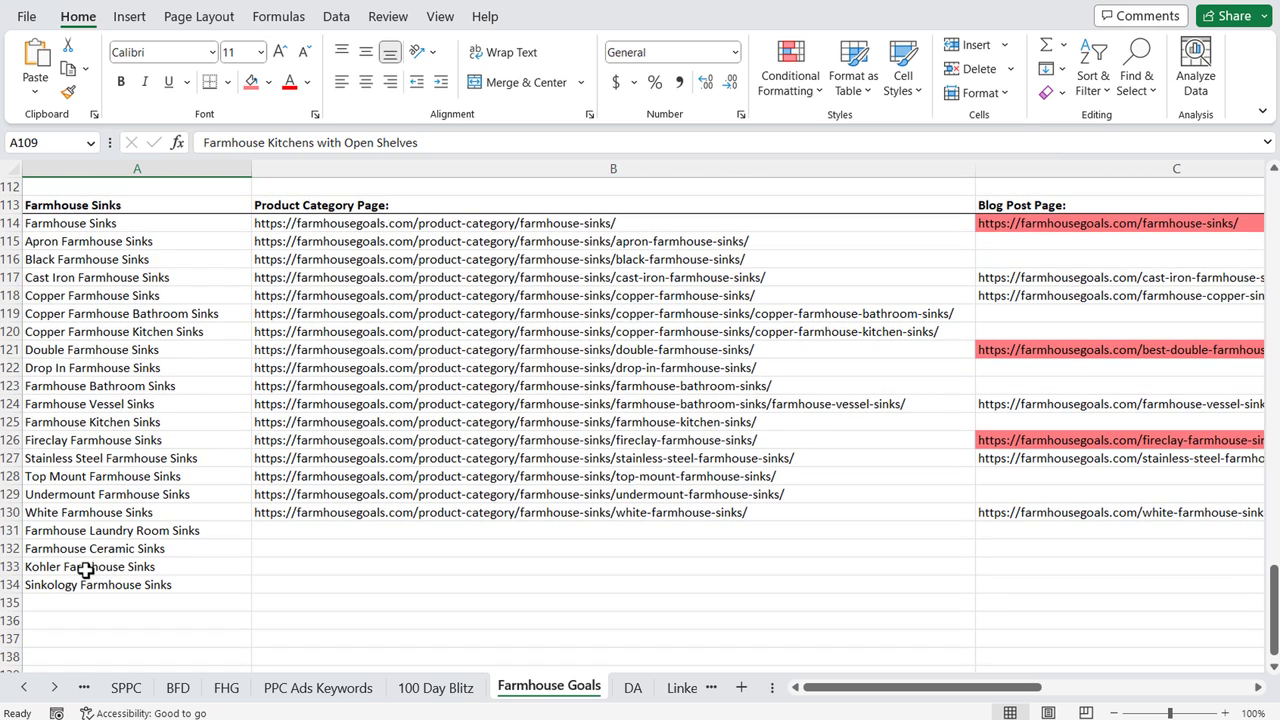
left_click(100, 531)
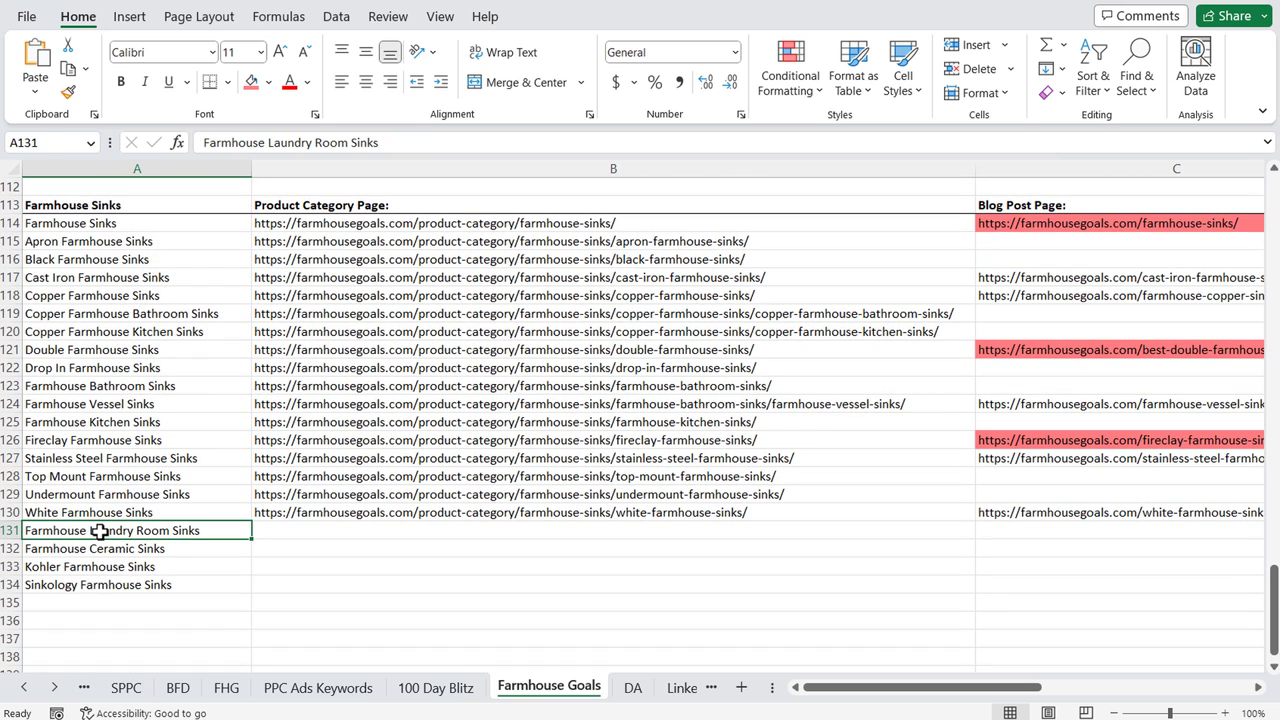
left_click_drag(100, 531, 103, 551)
key("Escape")
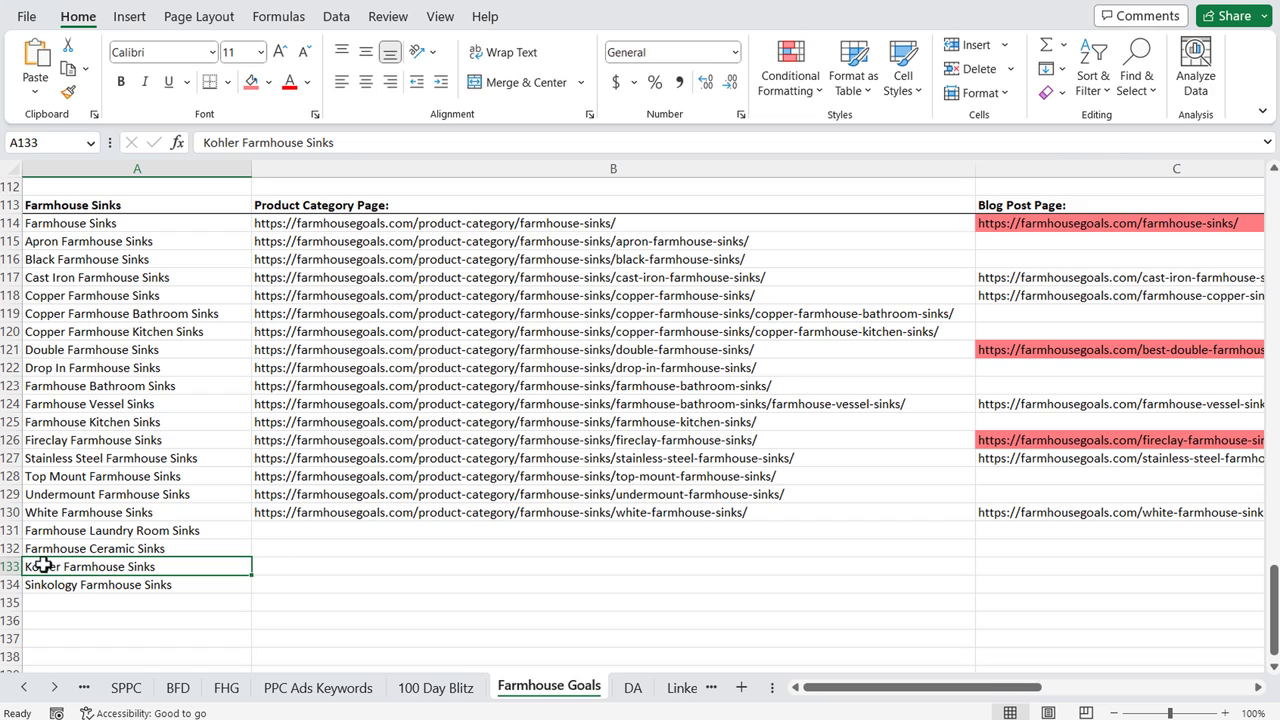
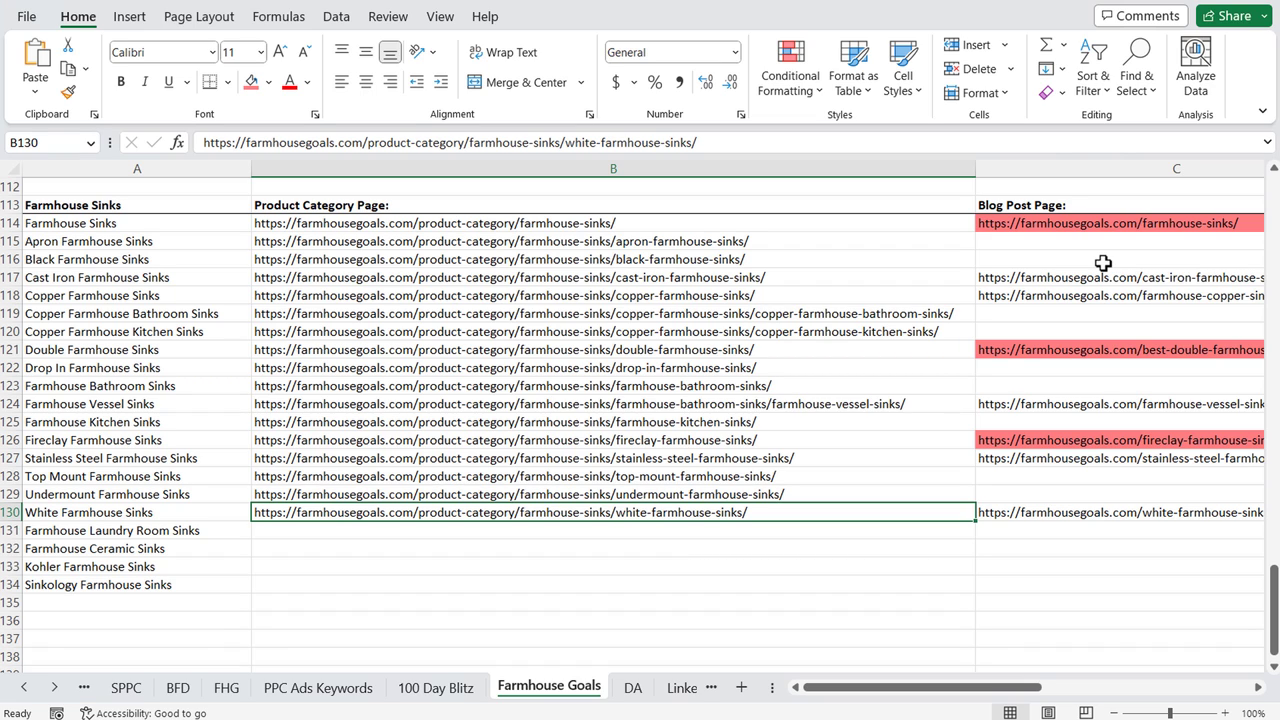
left_click(658, 258)
left_click(637, 277)
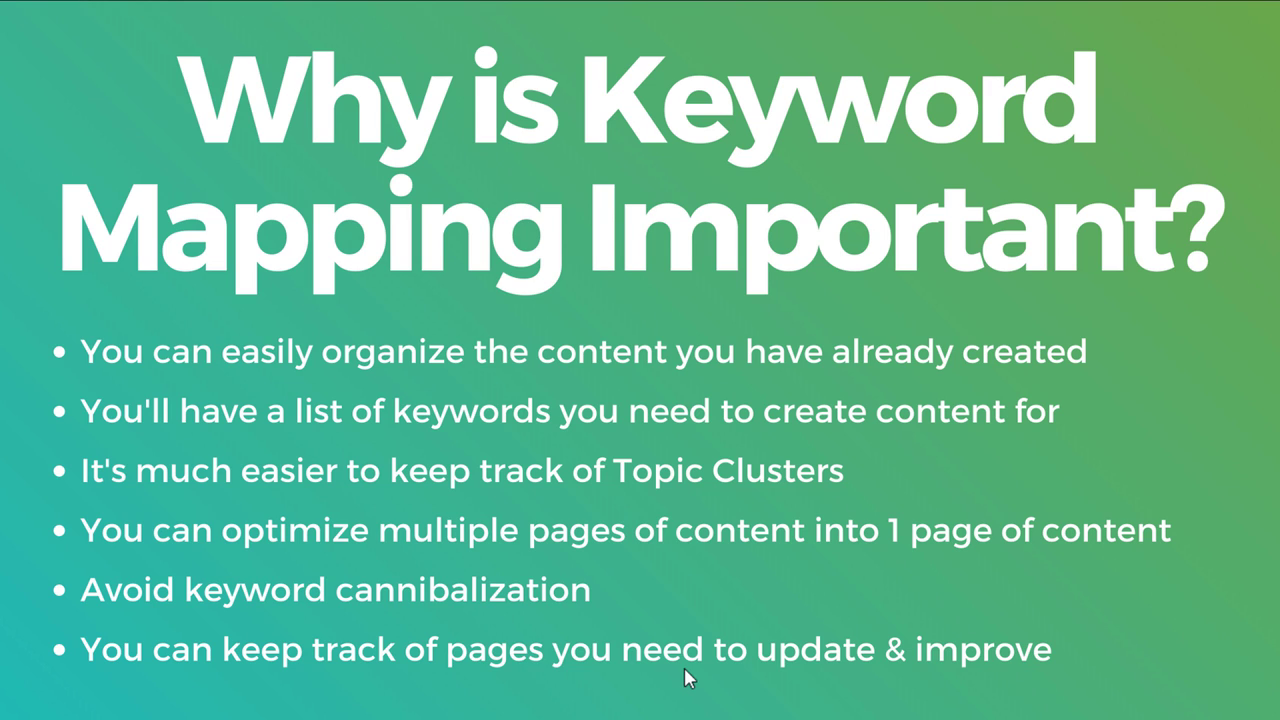
key("Right")
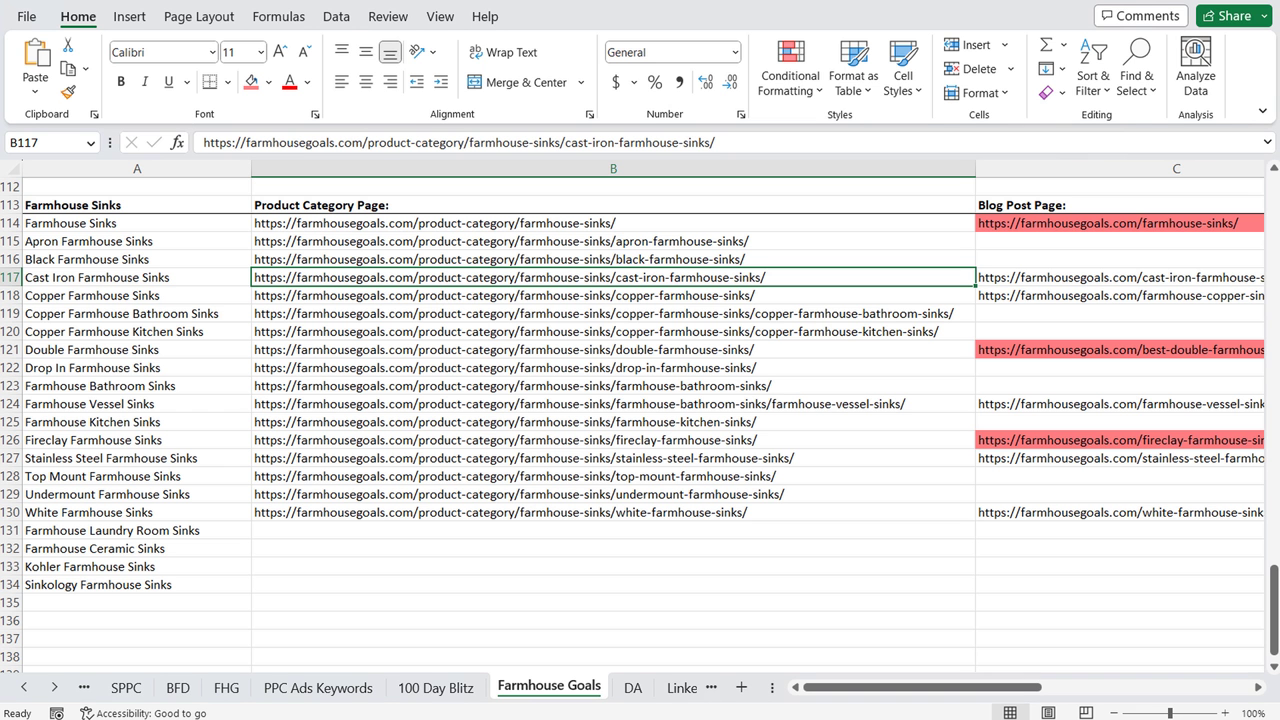
- Open the LinkedIn sheet and compare its mapped keywords and URL columns with the separate keyword research list
left_click(681, 688)
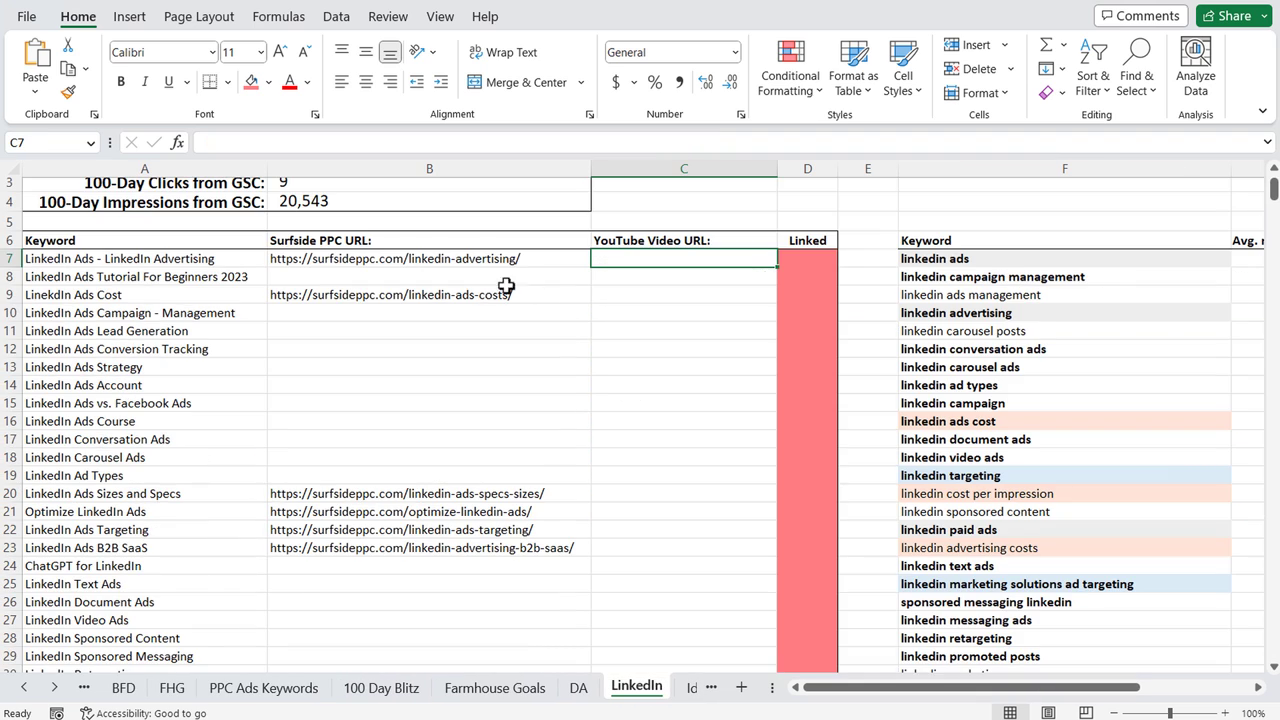
scroll(330, 370, "up", 1)
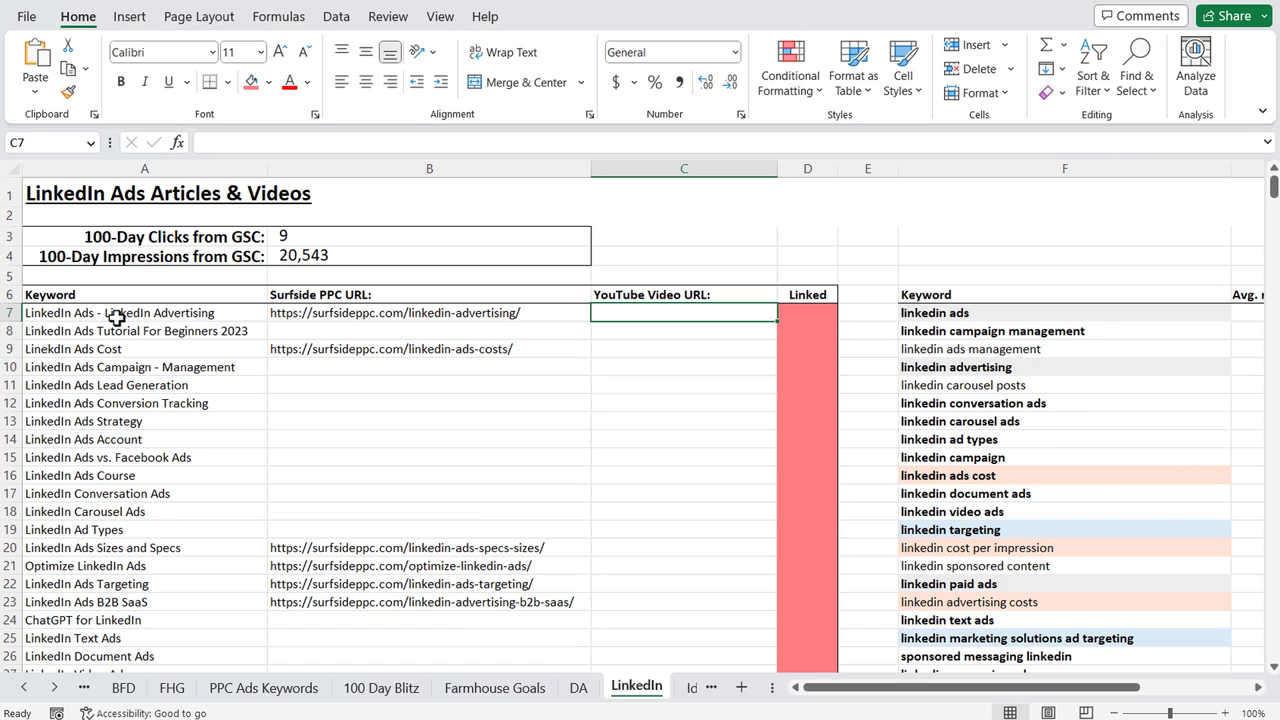
left_click_drag(109, 313, 270, 568)
left_click_drag(983, 313, 955, 588)
left_click_drag(680, 450, 717, 447)
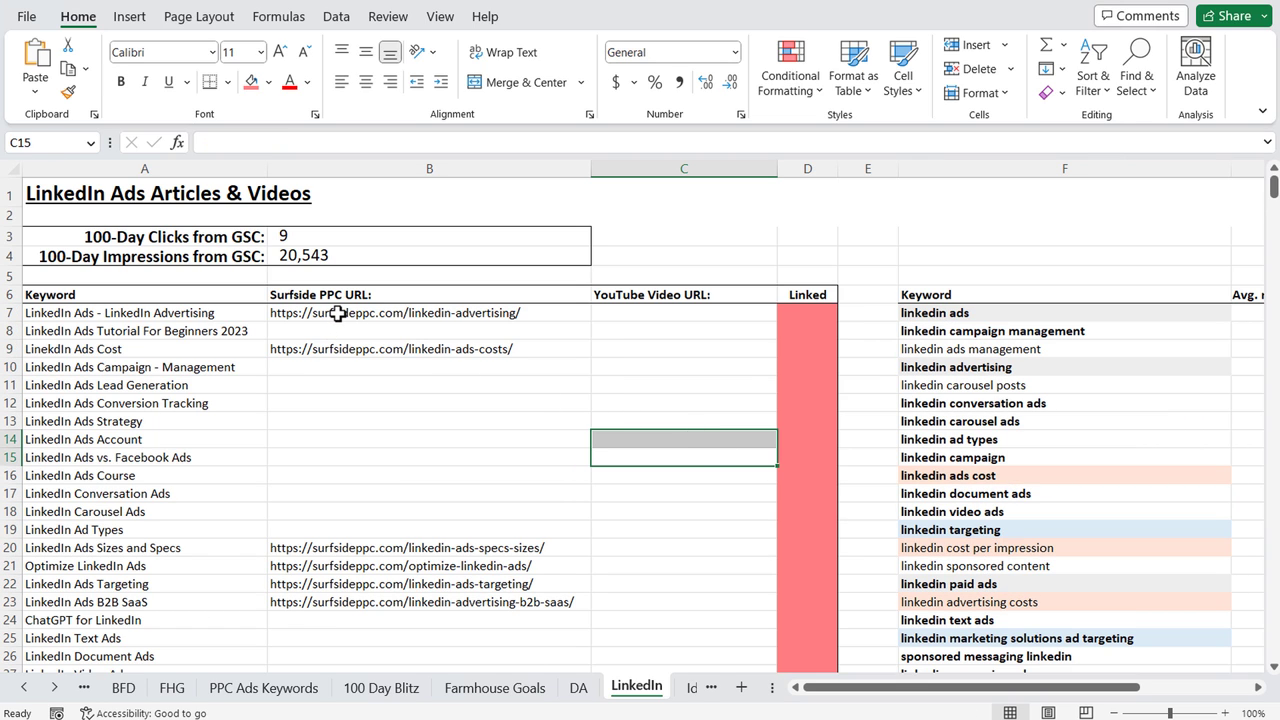
- Examine the Linked status column beside the YouTube Video URL column of the LinkedIn keyword map
left_click(789, 312)
left_click_drag(789, 312, 805, 463)
left_click(640, 509)
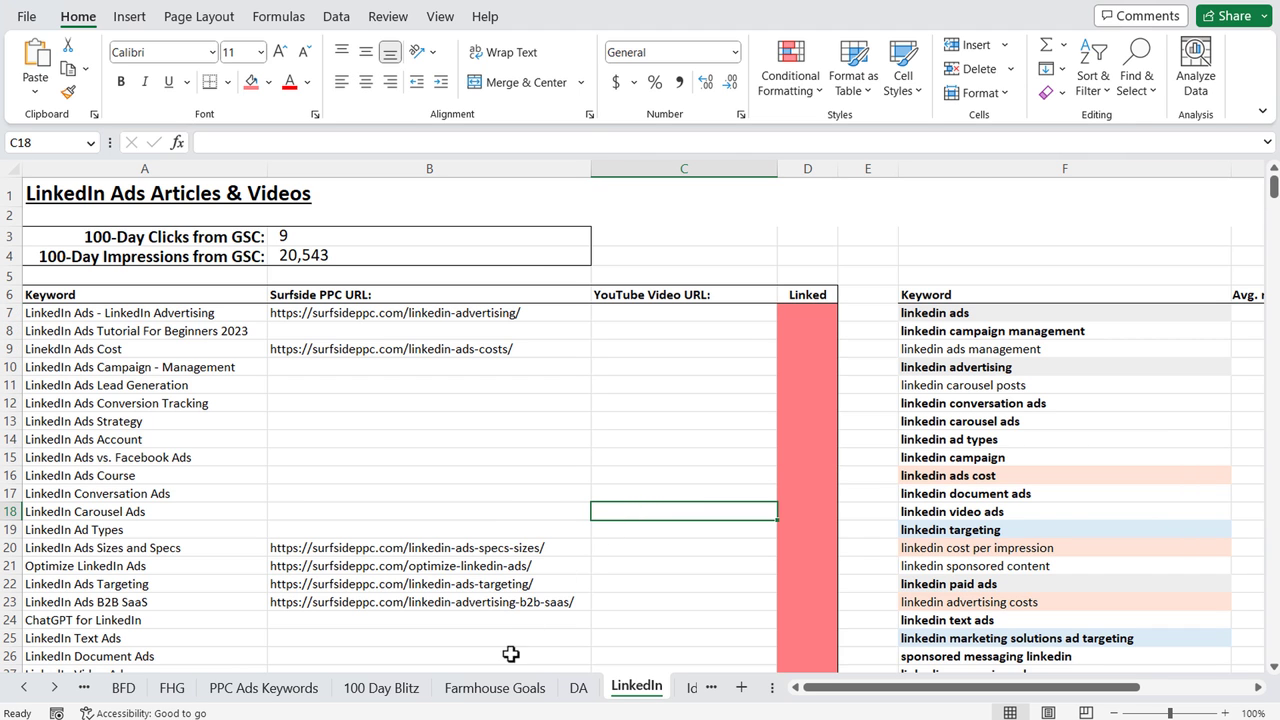
- Return to the Farmhouse Goals sheet and review the highlighted unmapped shelf keywords and the Farmhouse Sinks blog post URLs
left_click(494, 688)
scroll(500, 403, "up", 1)
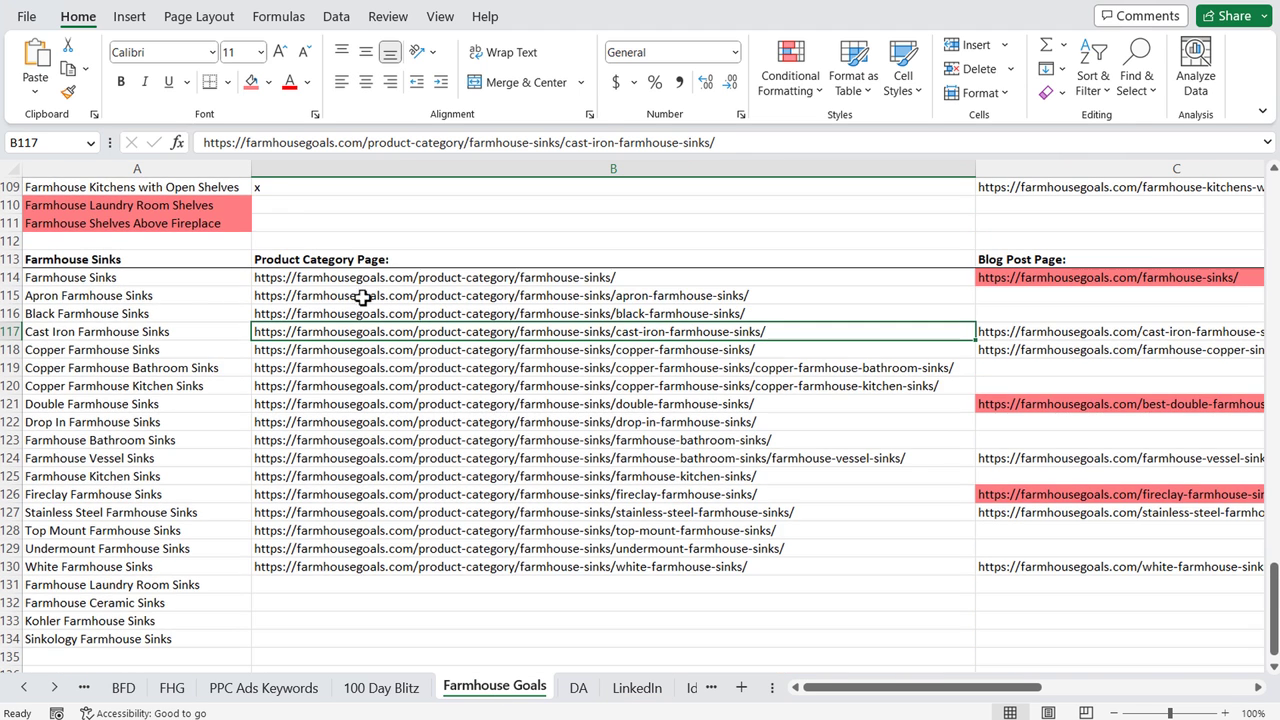
left_click_drag(227, 208, 223, 223)
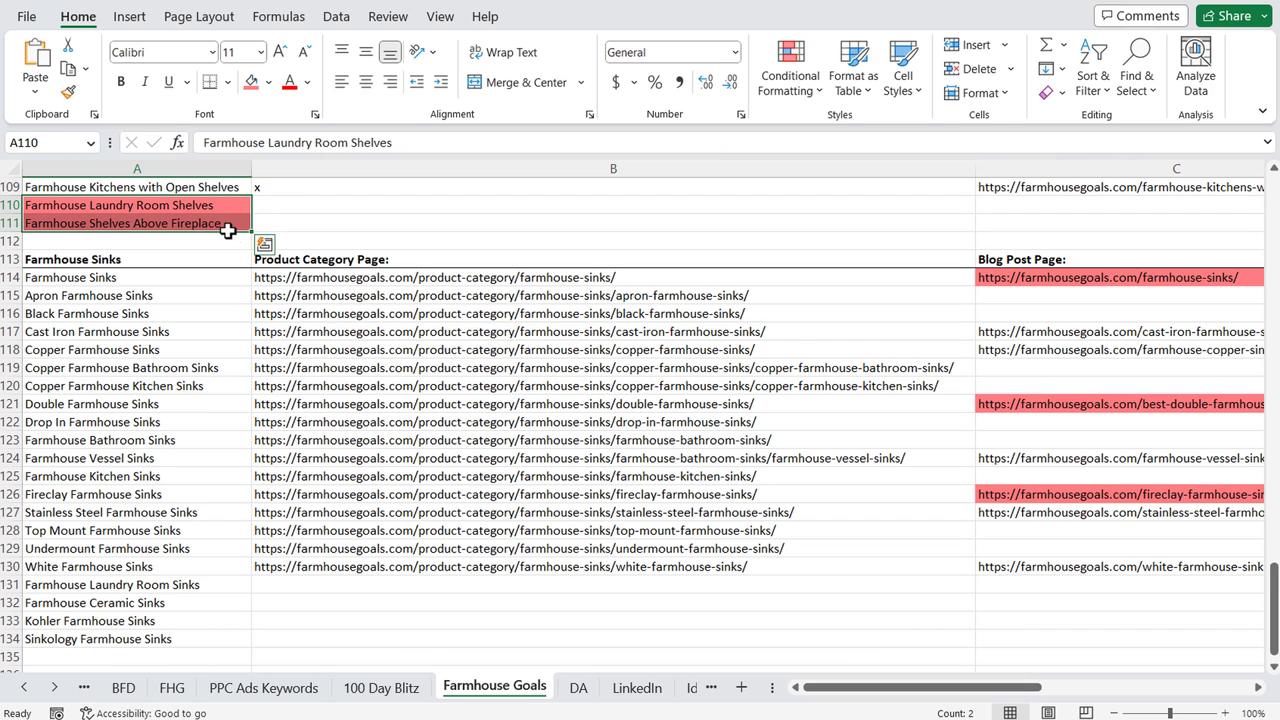
left_click(796, 333)
left_click(1126, 284)
left_click(1122, 400)
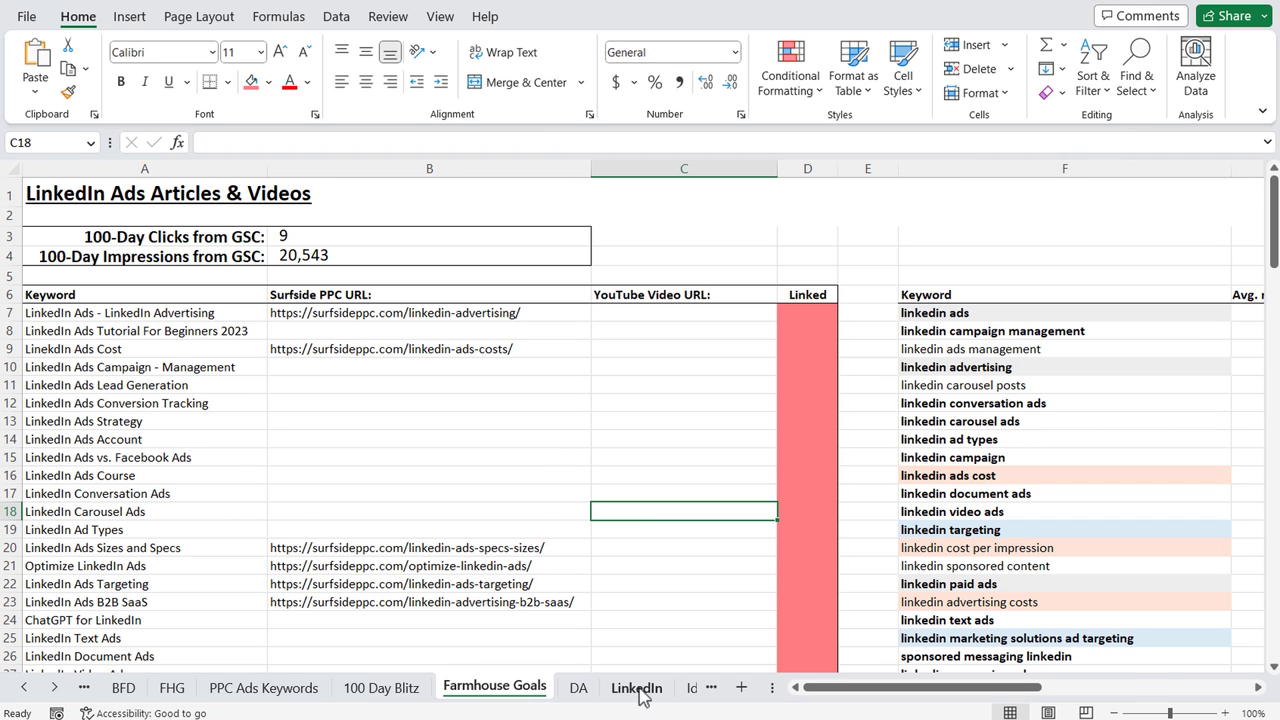
- Reopen the LinkedIn sheet and examine the Surfside PPC and YouTube URL cells for LinkedIn Ads Conversion Tracking
left_click(636, 688)
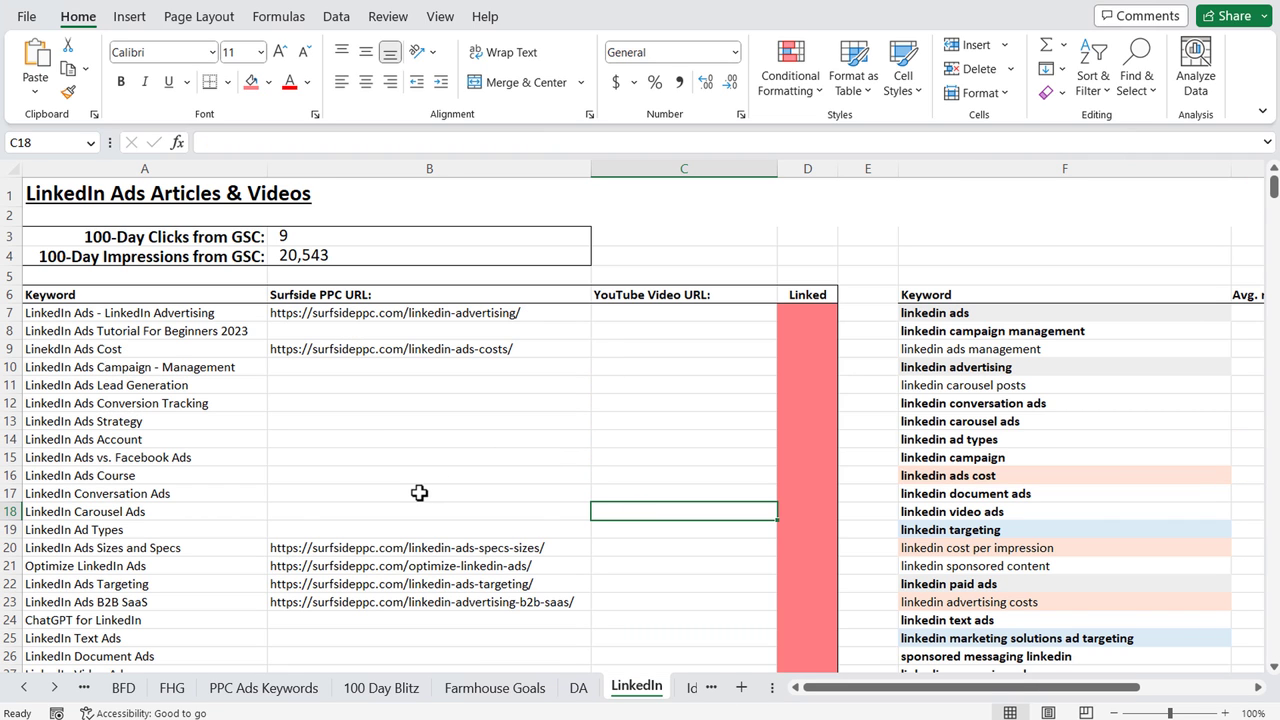
left_click_drag(75, 407, 366, 403)
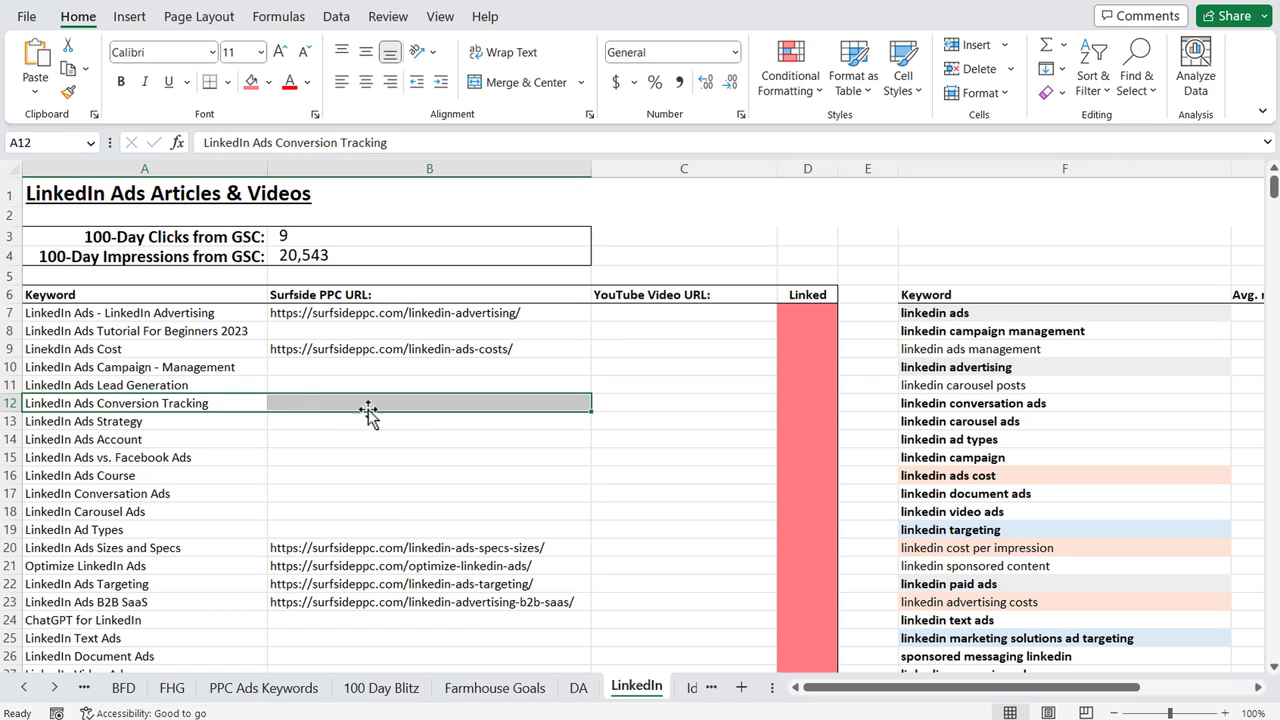
left_click(441, 405)
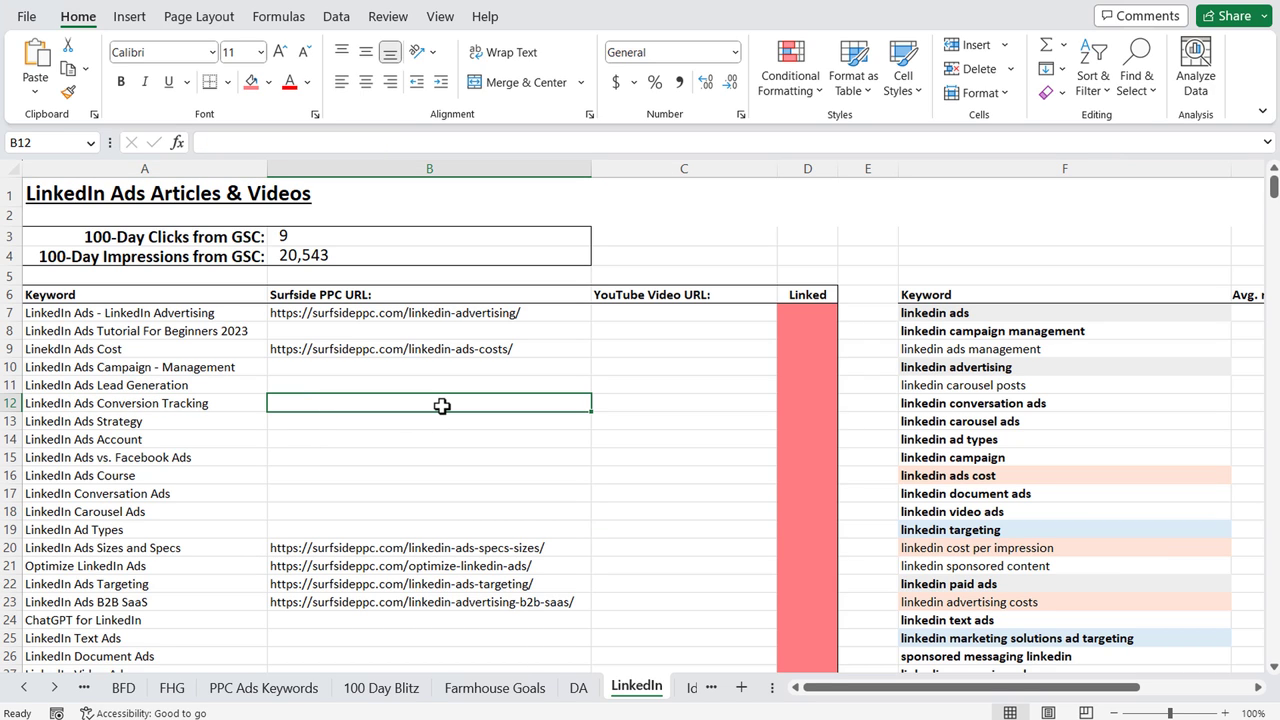
left_click(660, 396)
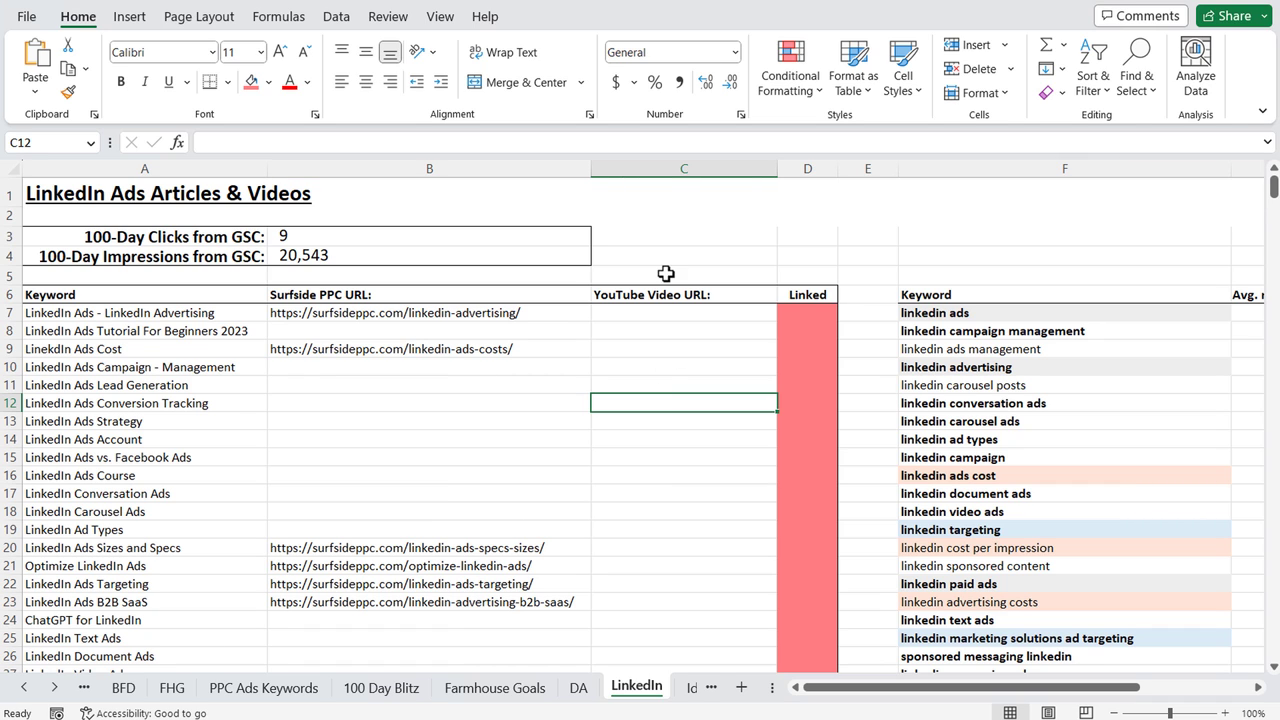
- Copy the browser's linkedin-ads-conversion-tracking post URL into the Surfside PPC URL cell for LinkedIn Ads Conversion Tracking in Excel, and fit the column width
left_click(700, 663)
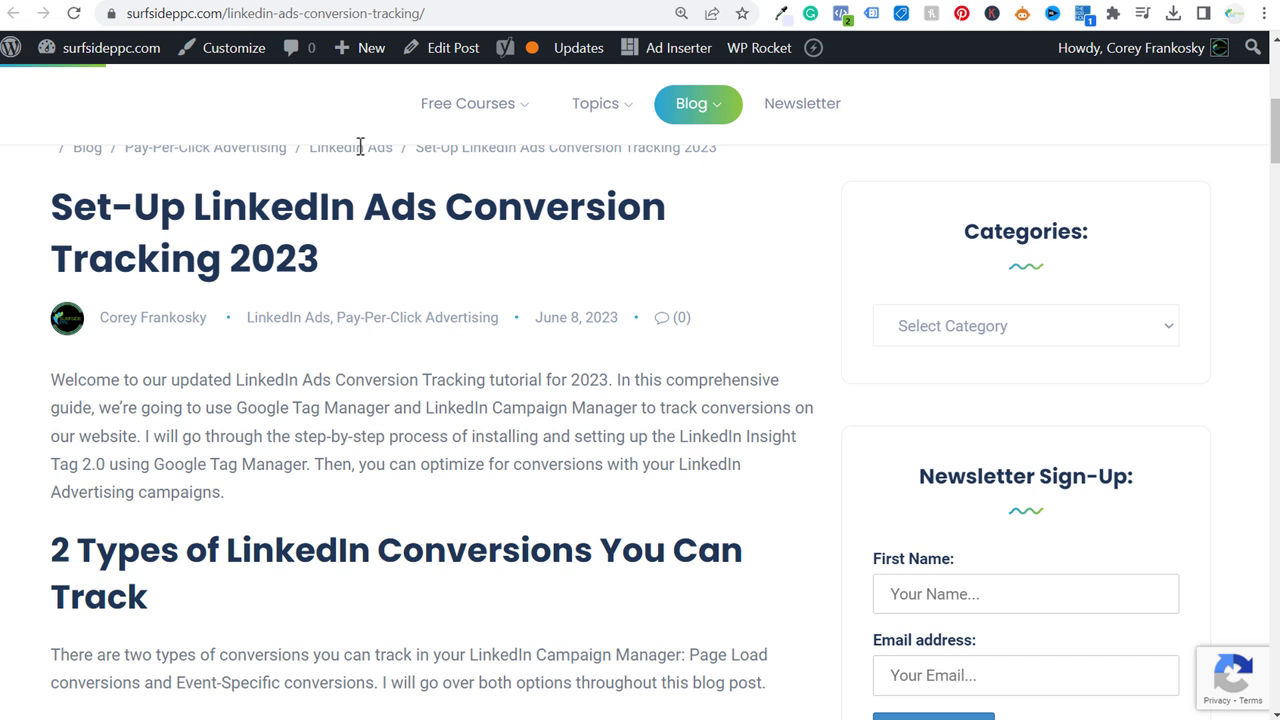
left_click(180, 13)
key("ctrl+c")
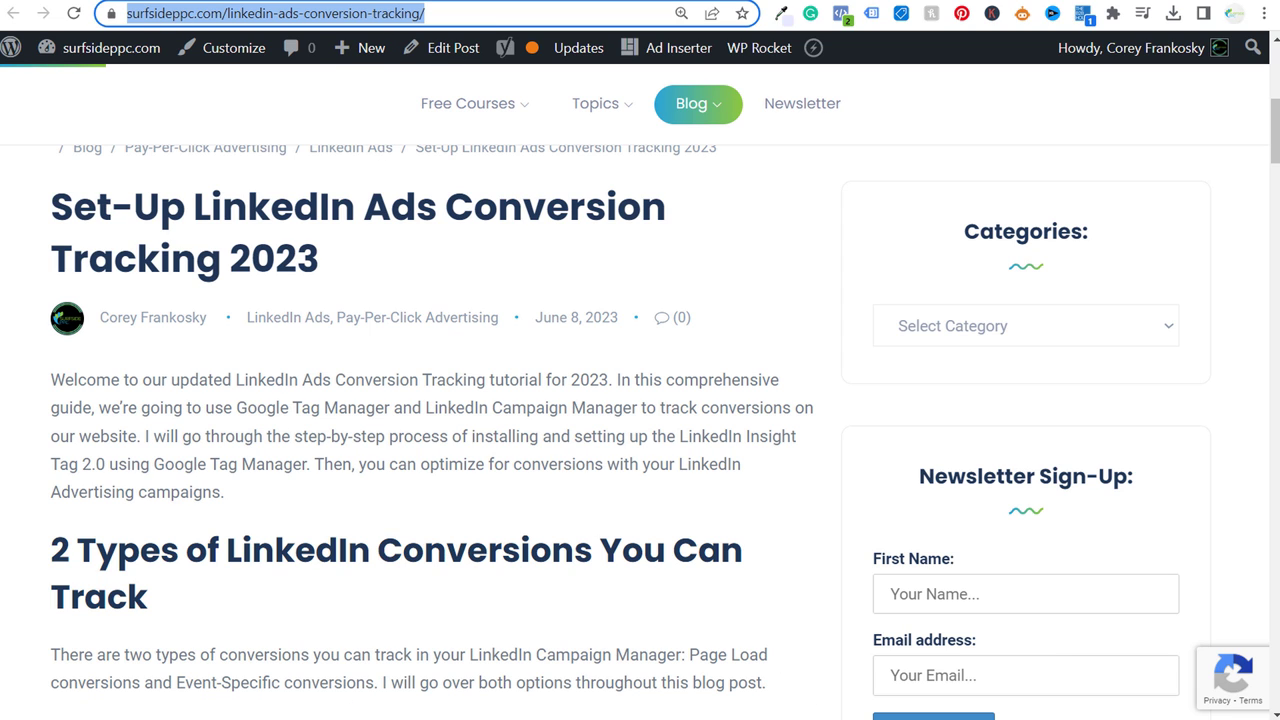
left_click(822, 640)
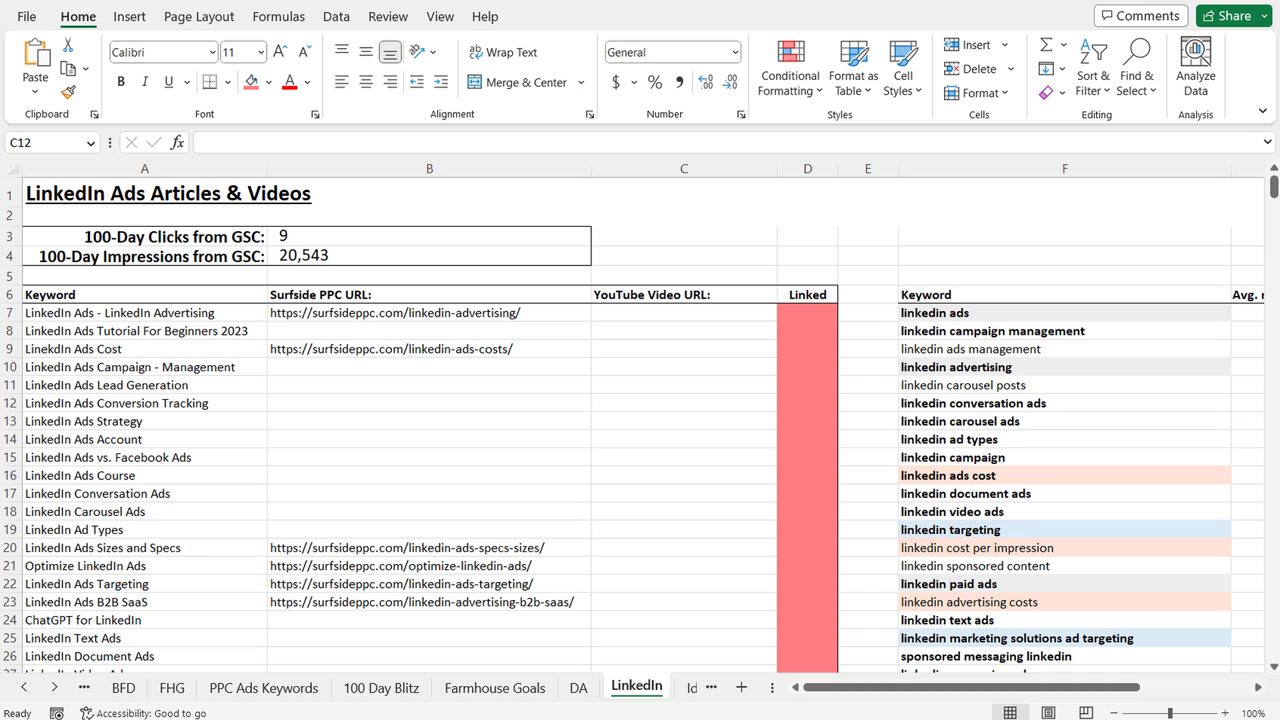
left_click(302, 399)
key("ctrl+v")
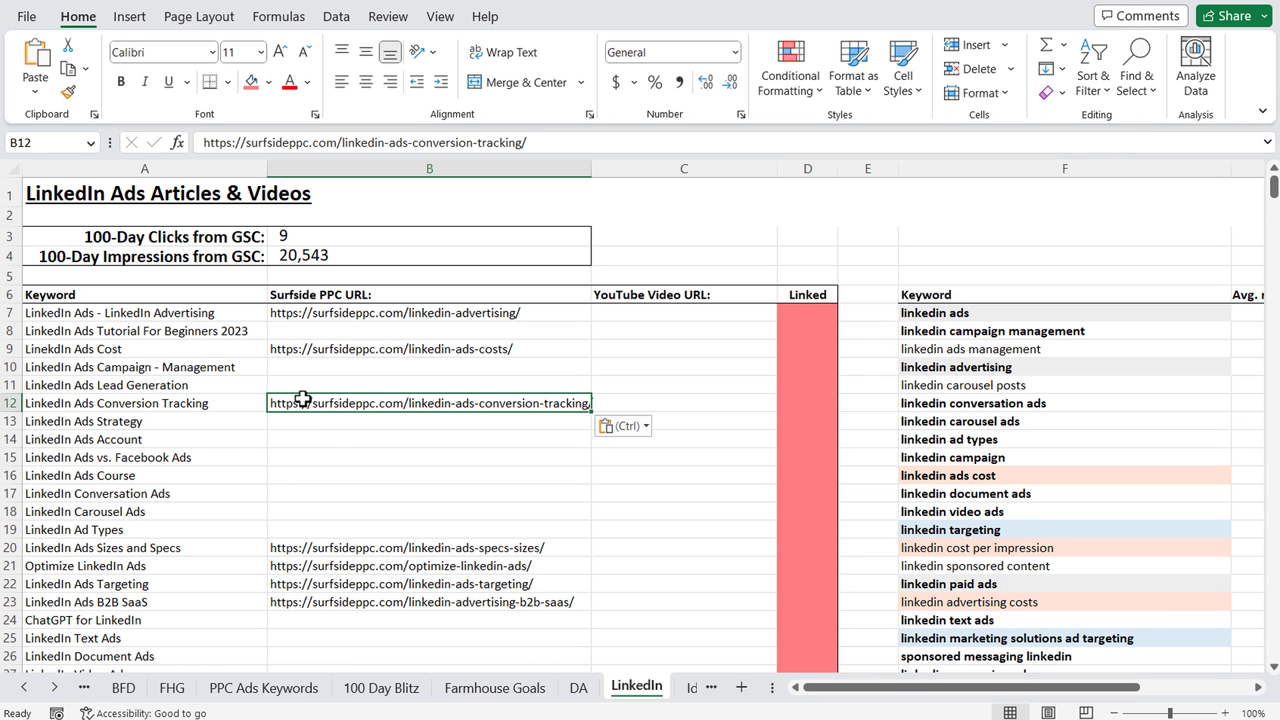
double_click(591, 168)
left_click(714, 456)
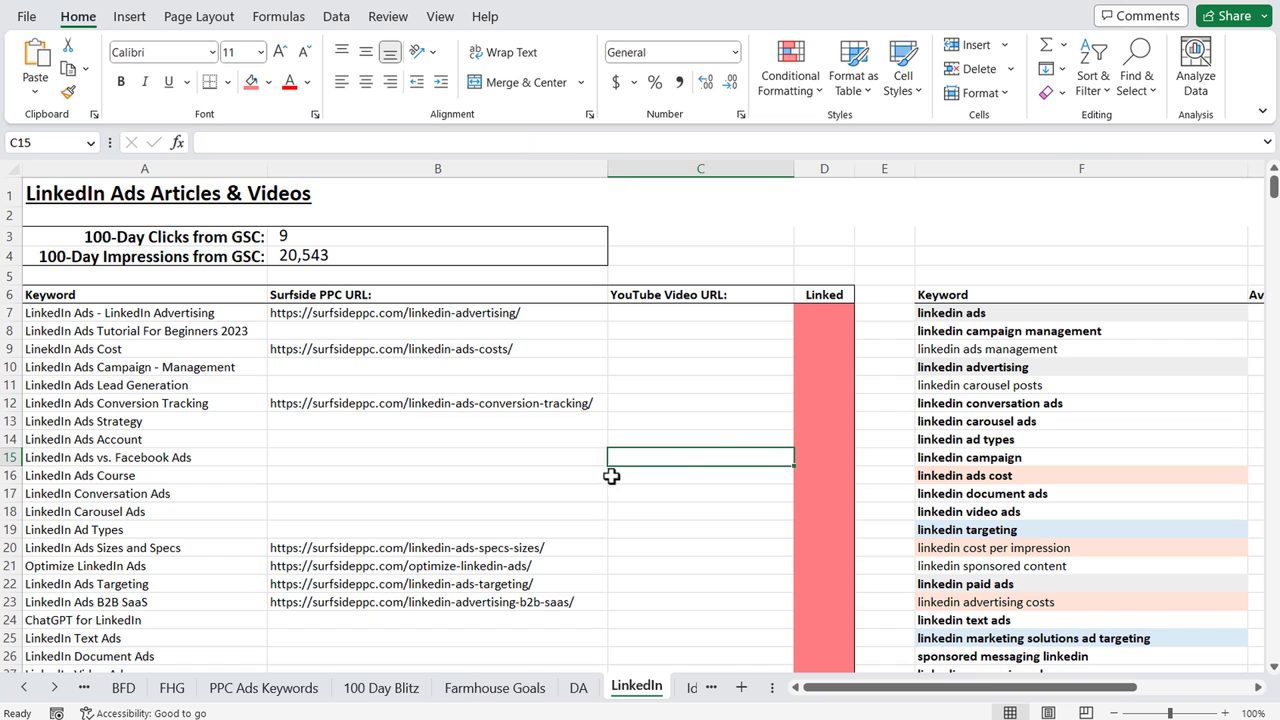
- Compare the LinkedIn Ads Conversion Tracking keyword with its mapped URL and look through the matching blog post in the browser
left_click(488, 409)
left_click(196, 401)
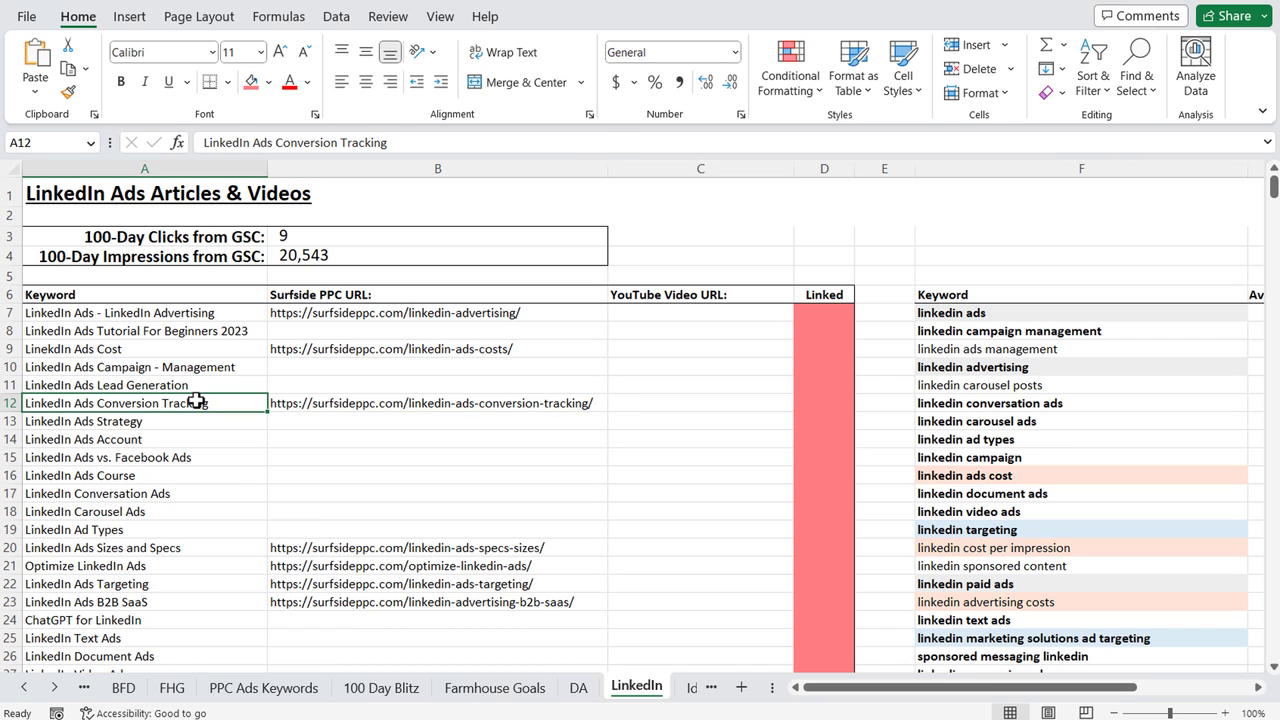
left_click(456, 403)
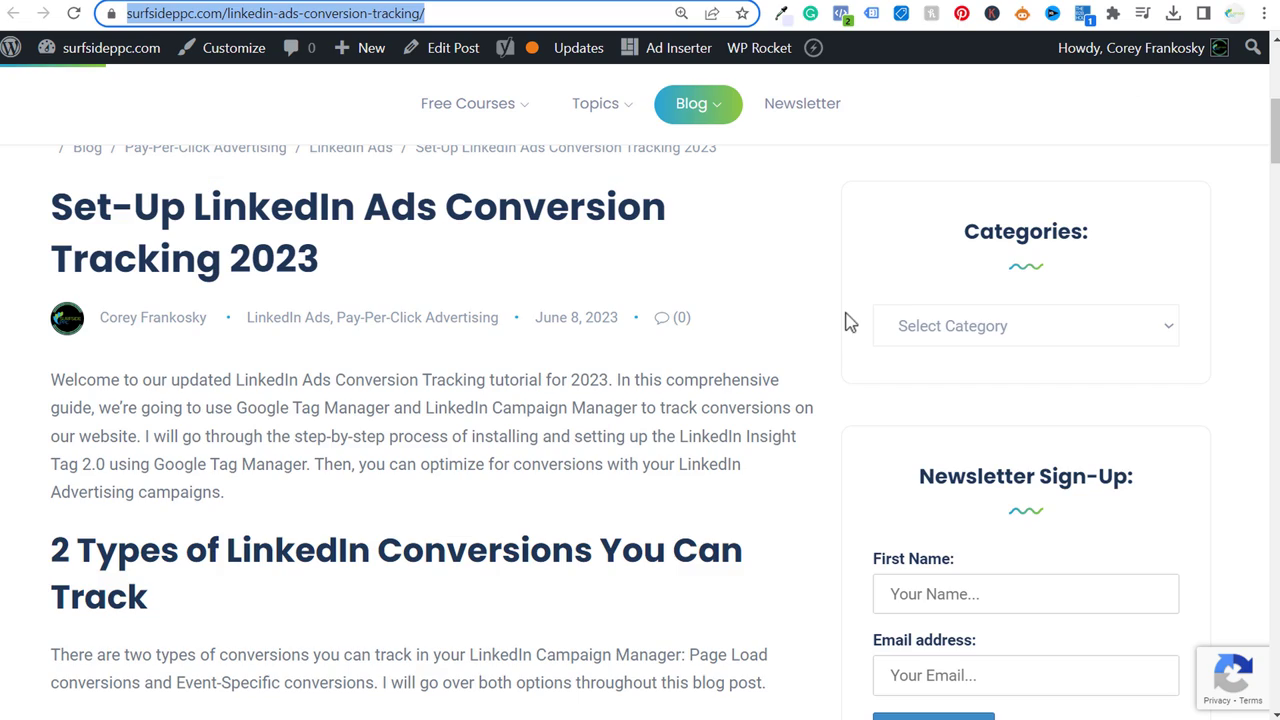
scroll(848, 320, "down", 10)
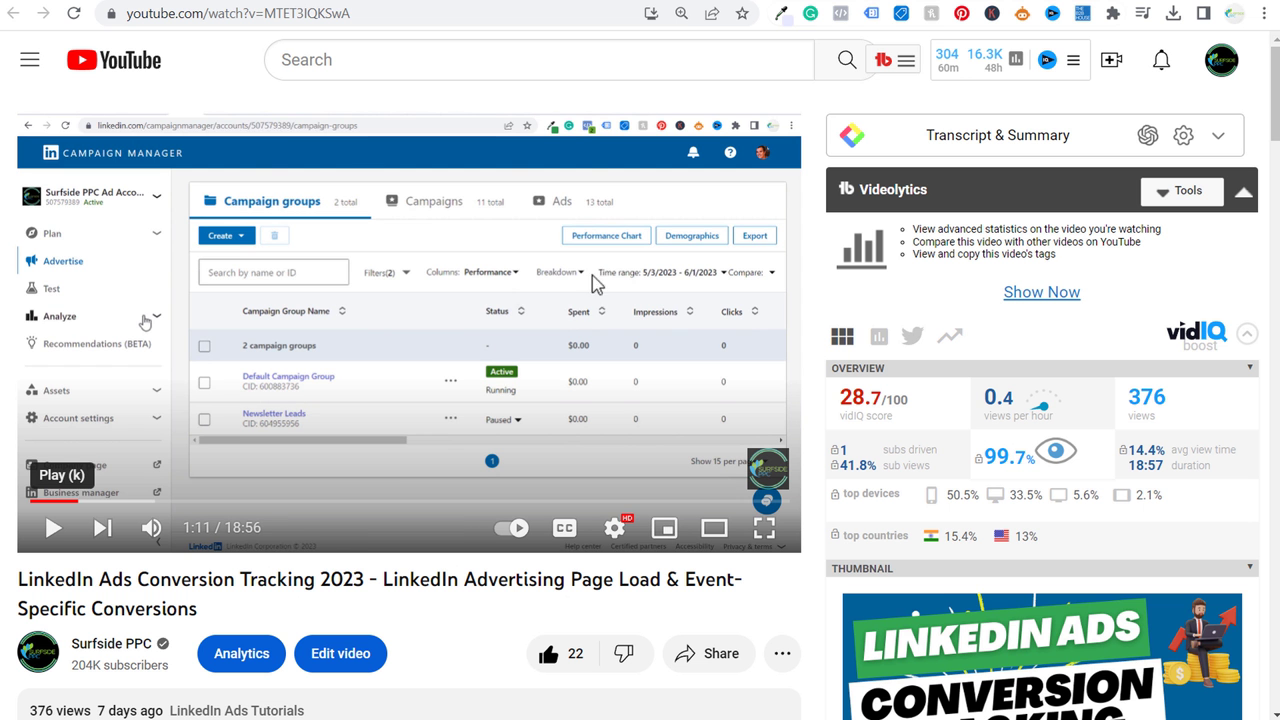
- Copy the LinkedIn Ads Conversion Tracking 2023 video's URL into that keyword's YouTube Video URL cell in Excel, and fit the column width
left_click_drag(77, 583, 364, 594)
left_click(440, 590)
left_click(337, 12)
key("ctrl+c")
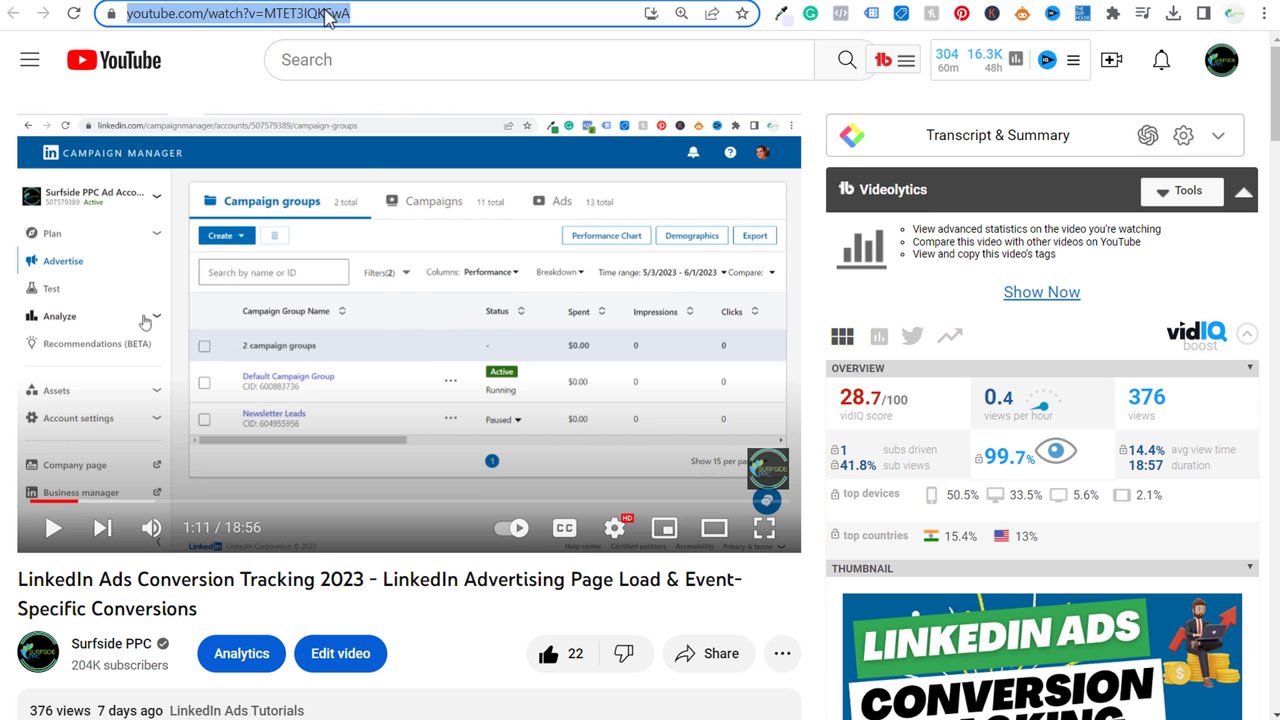
key("alt+Tab")
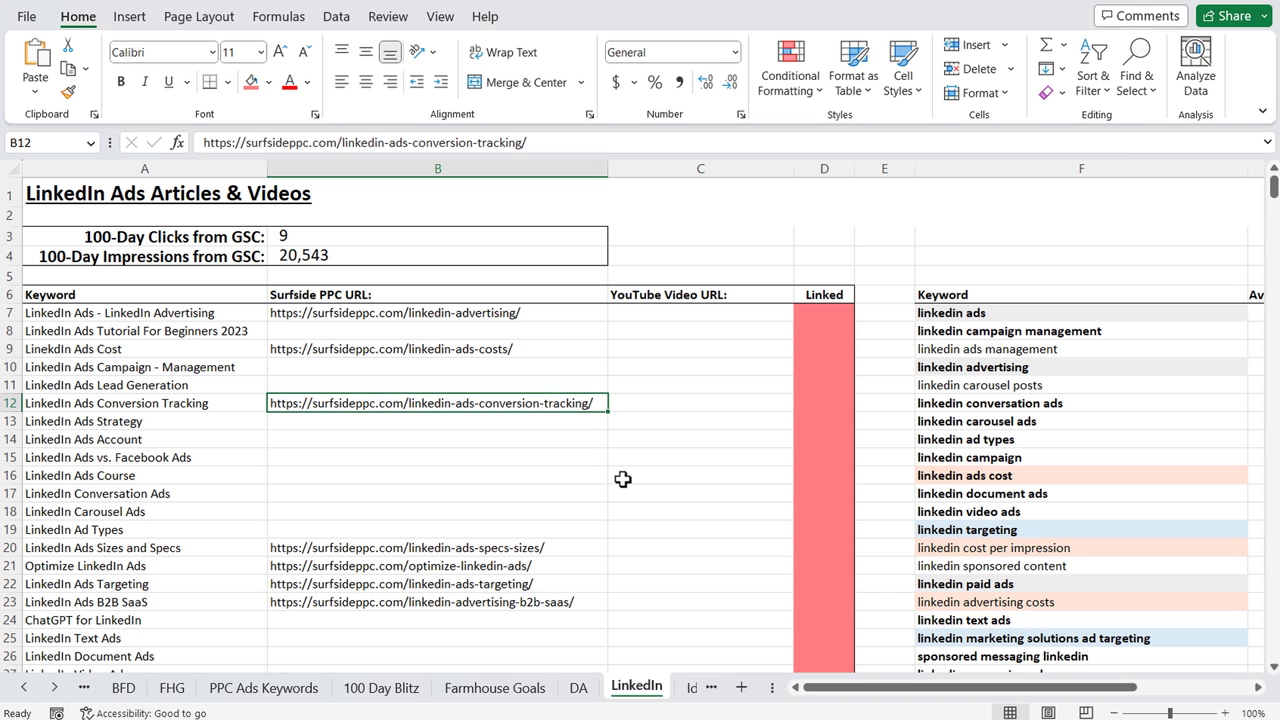
left_click(658, 405)
key("ctrl+v")
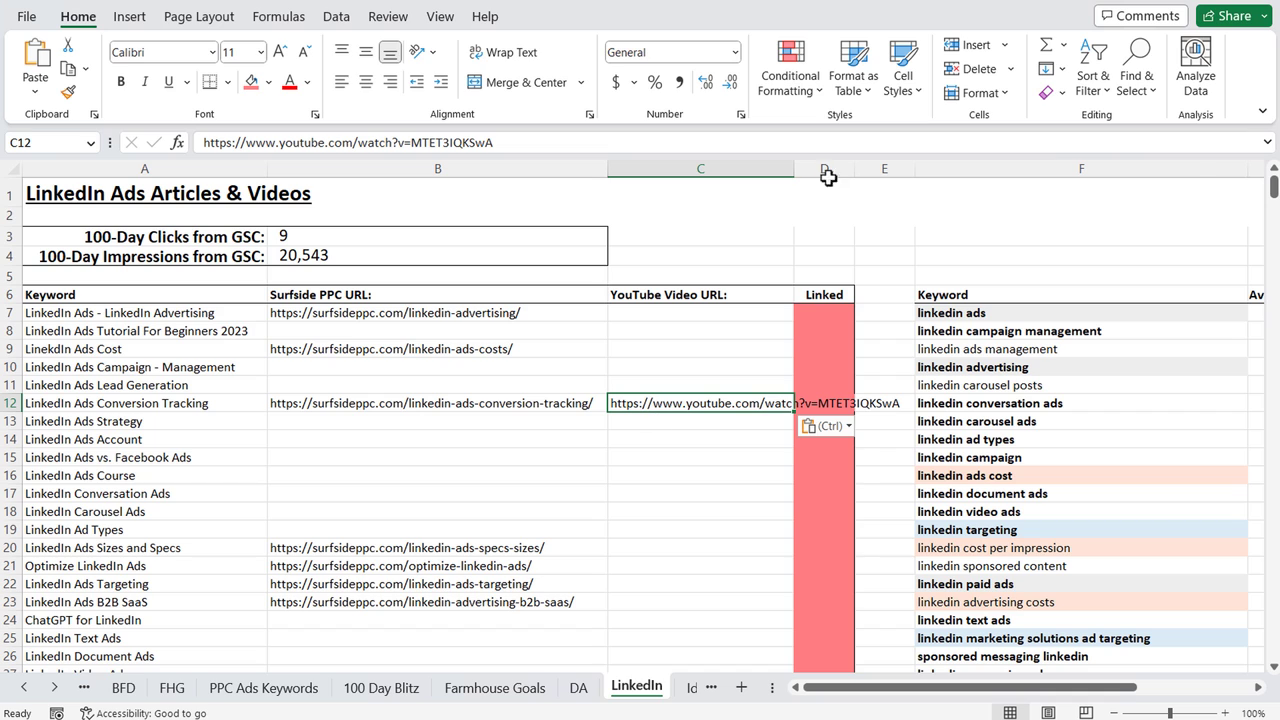
double_click(791, 167)
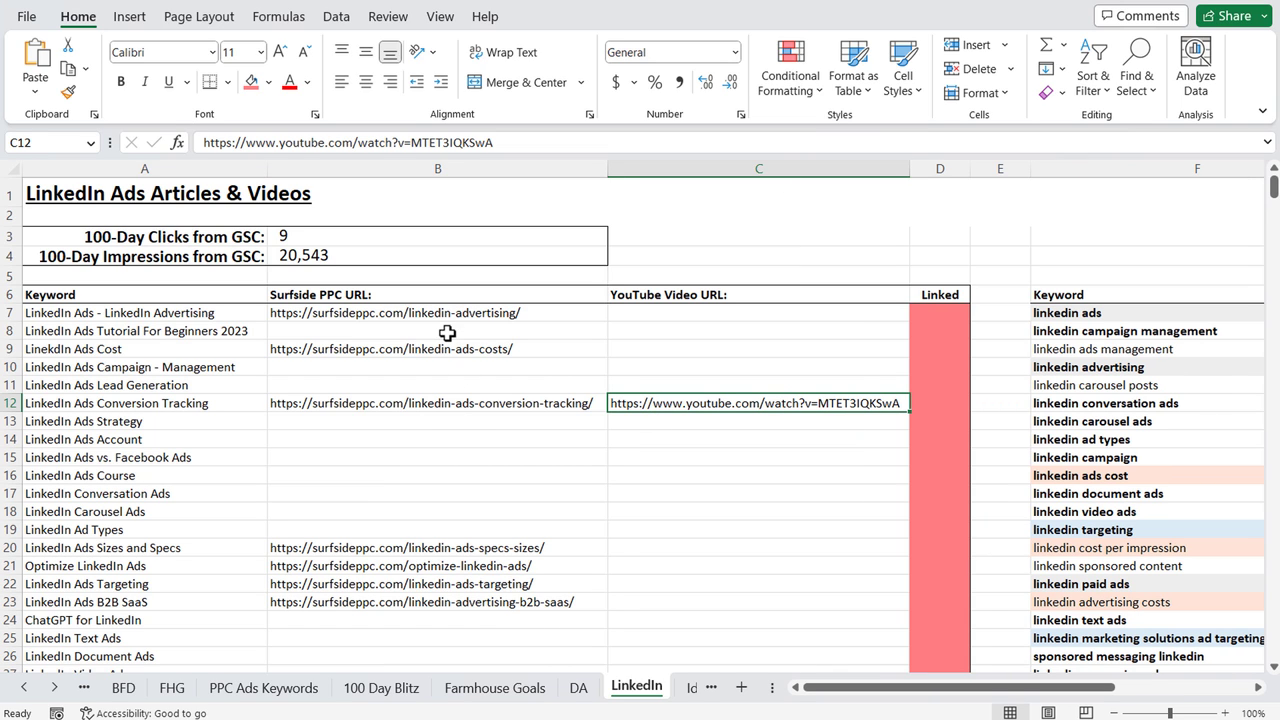
- Review the LinkedIn keyword list against its Surfside PPC and YouTube video URL columns, from LinkedIn Advertising down to LinkedIn Ads B2B SaaS
left_click(200, 314)
left_click_drag(200, 314, 205, 546)
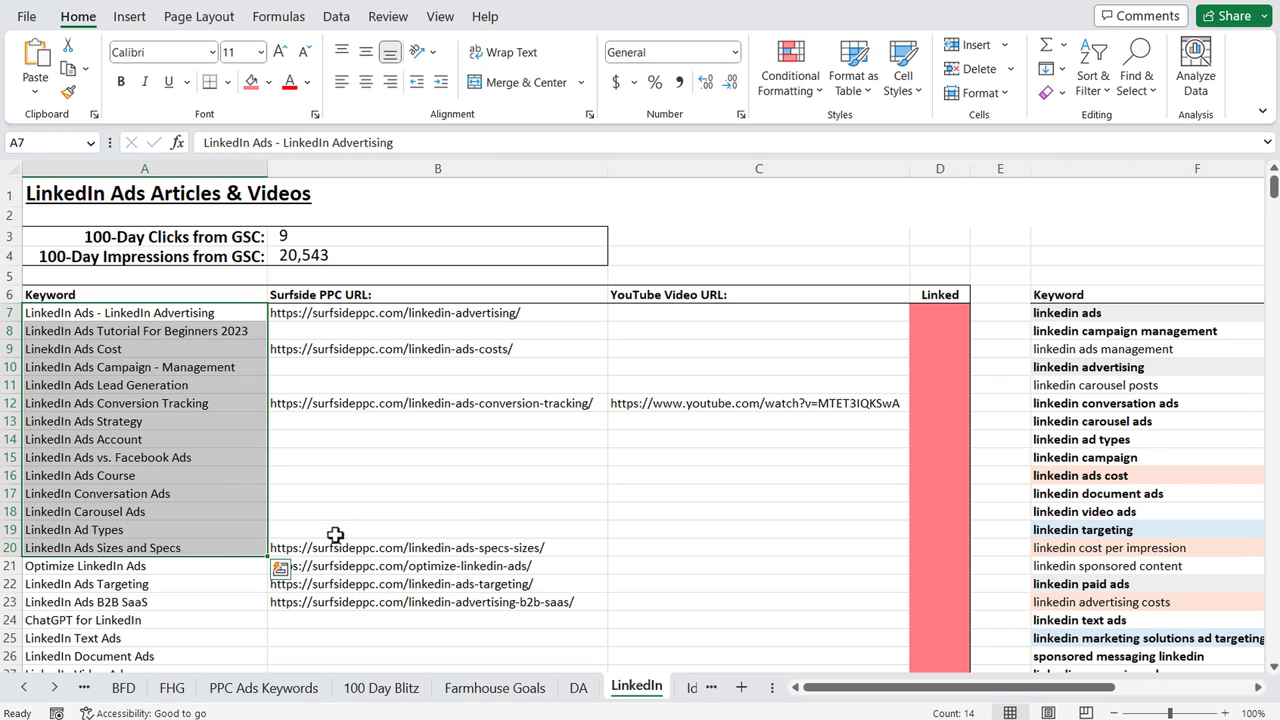
left_click(385, 383)
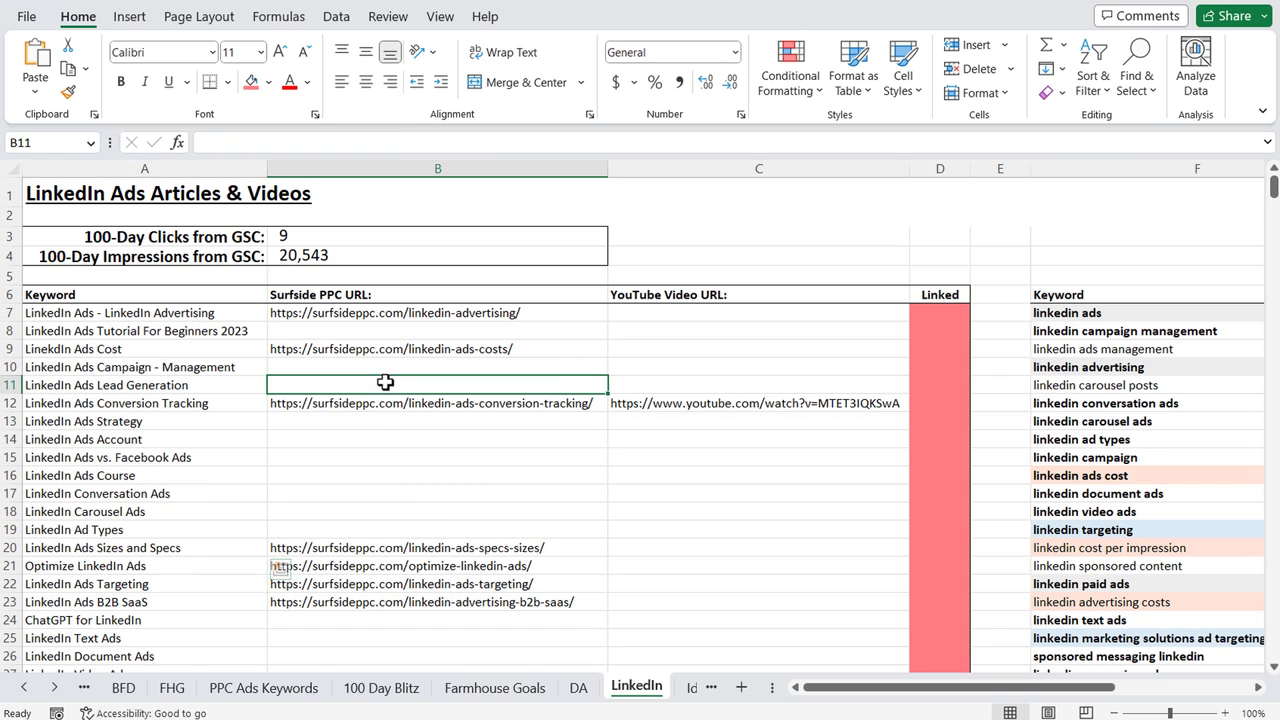
left_click(388, 314)
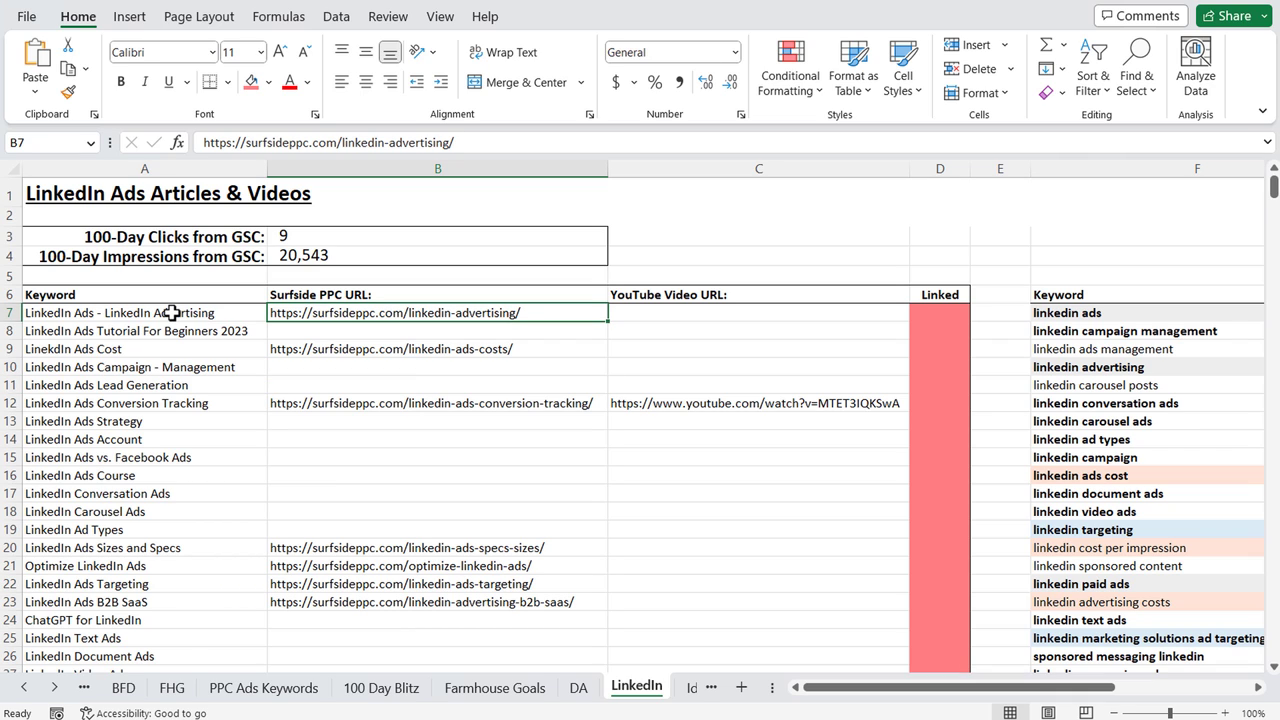
left_click(631, 312)
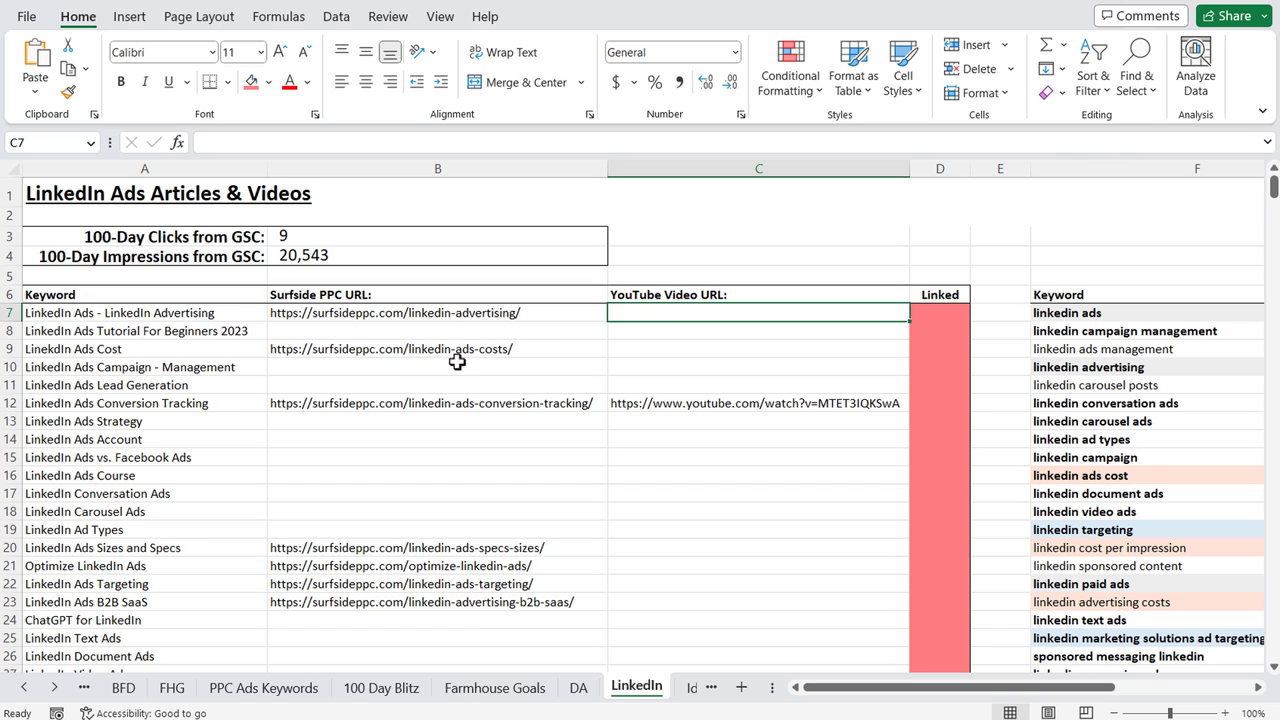
left_click_drag(180, 313, 170, 602)
left_click(148, 459)
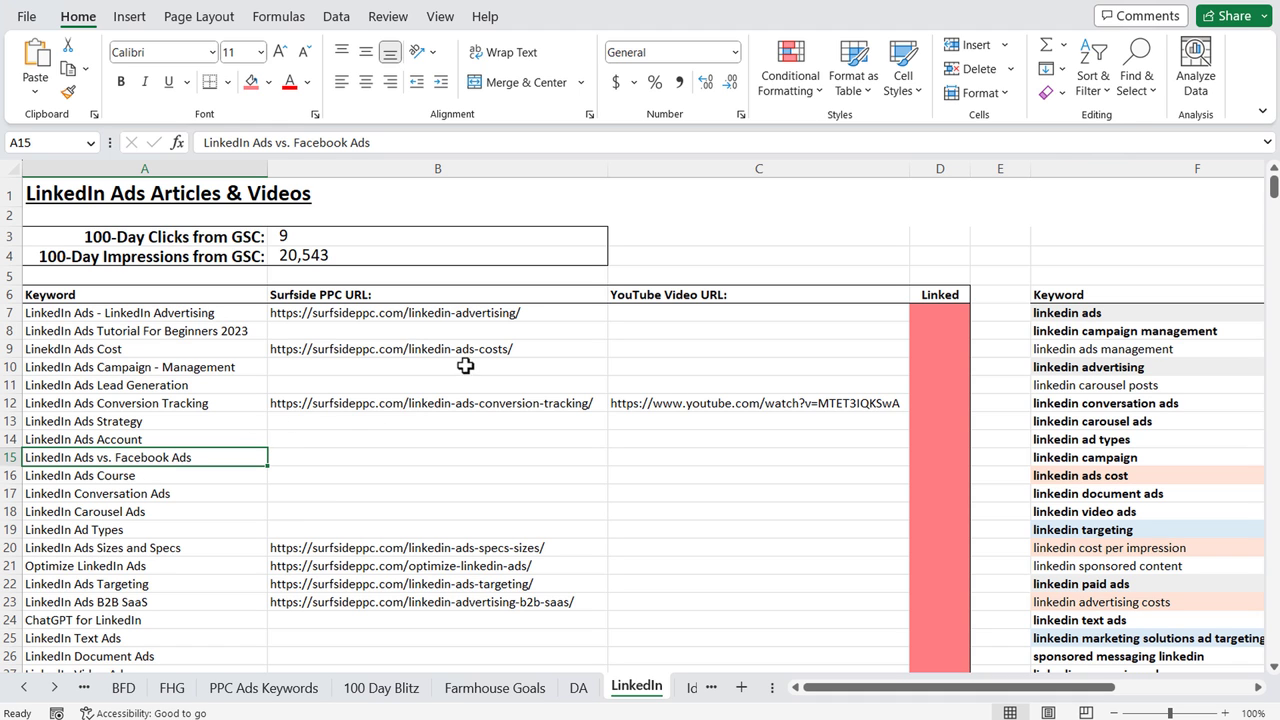
- Open the DA sheet and review the How to Draw Fruit keywords alongside their mapped drawadvisor.com URLs and unmapped entries
left_click(578, 688)
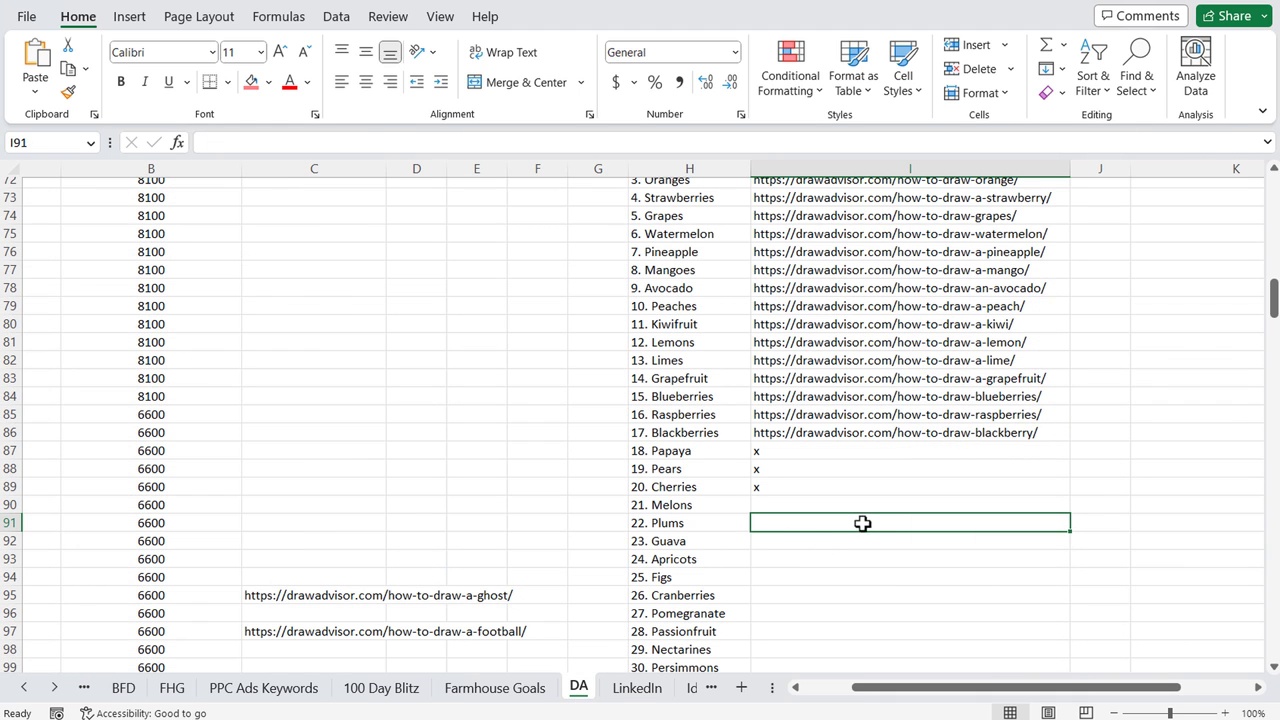
scroll(862, 520, "up", 1)
scroll(862, 518, "up", 2)
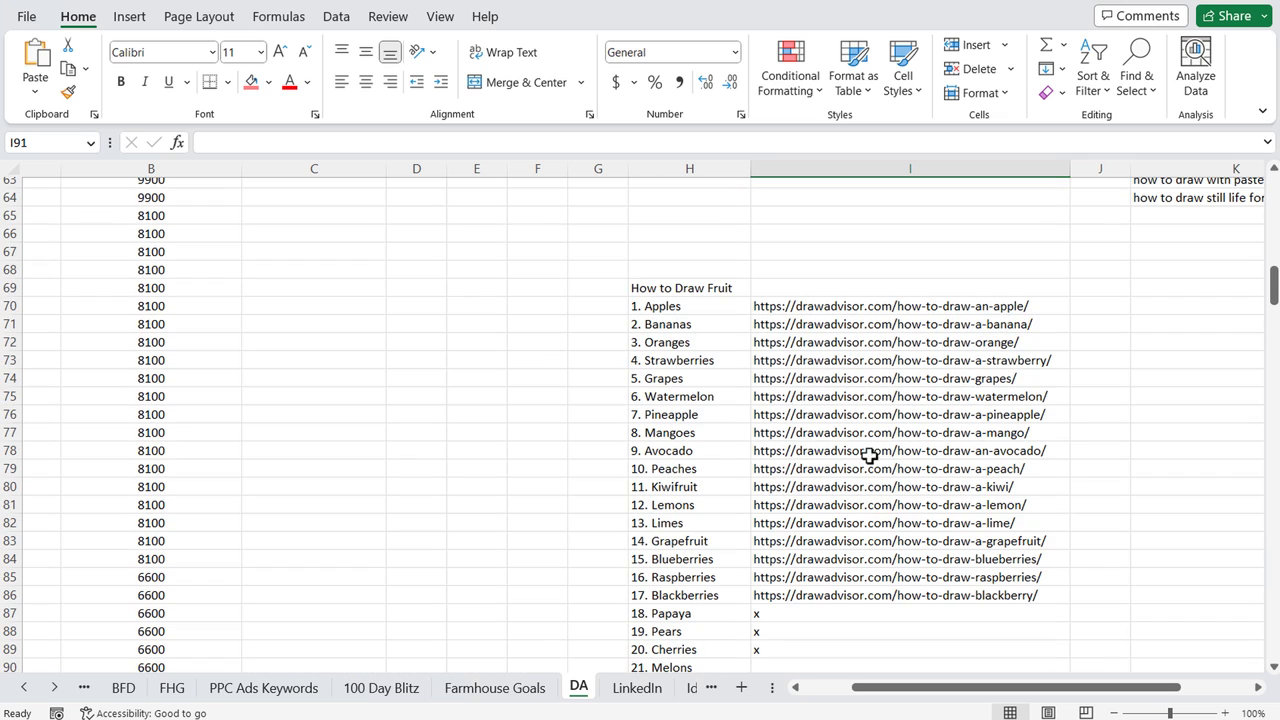
left_click(694, 285)
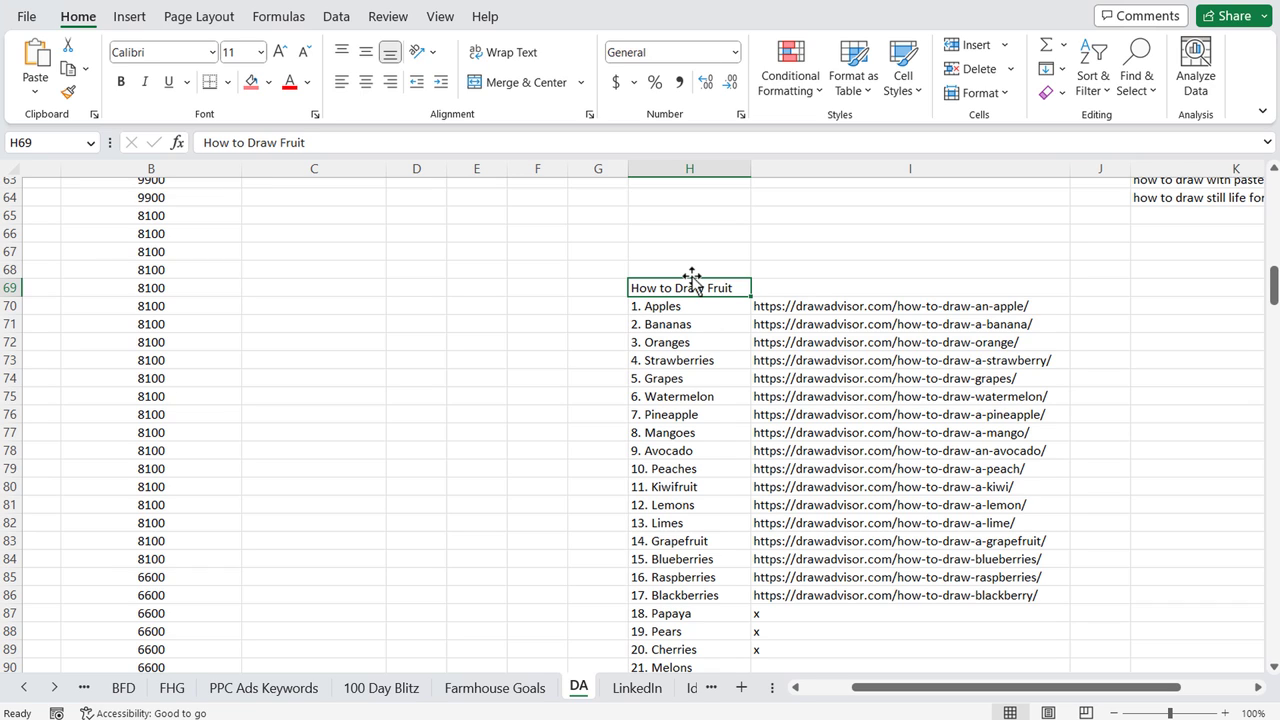
left_click_drag(688, 305, 865, 450)
left_click(865, 450)
scroll(866, 465, "down", 5)
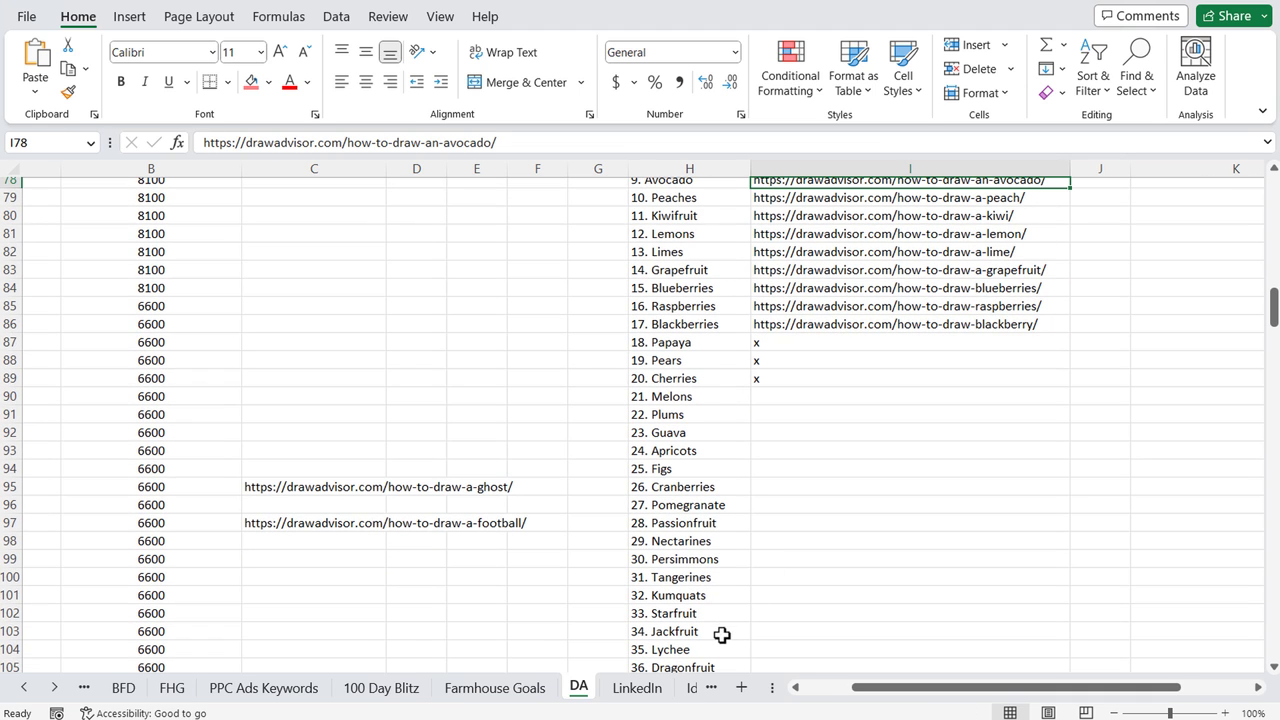
scroll(743, 597, "up", 1)
scroll(877, 367, "up", 4)
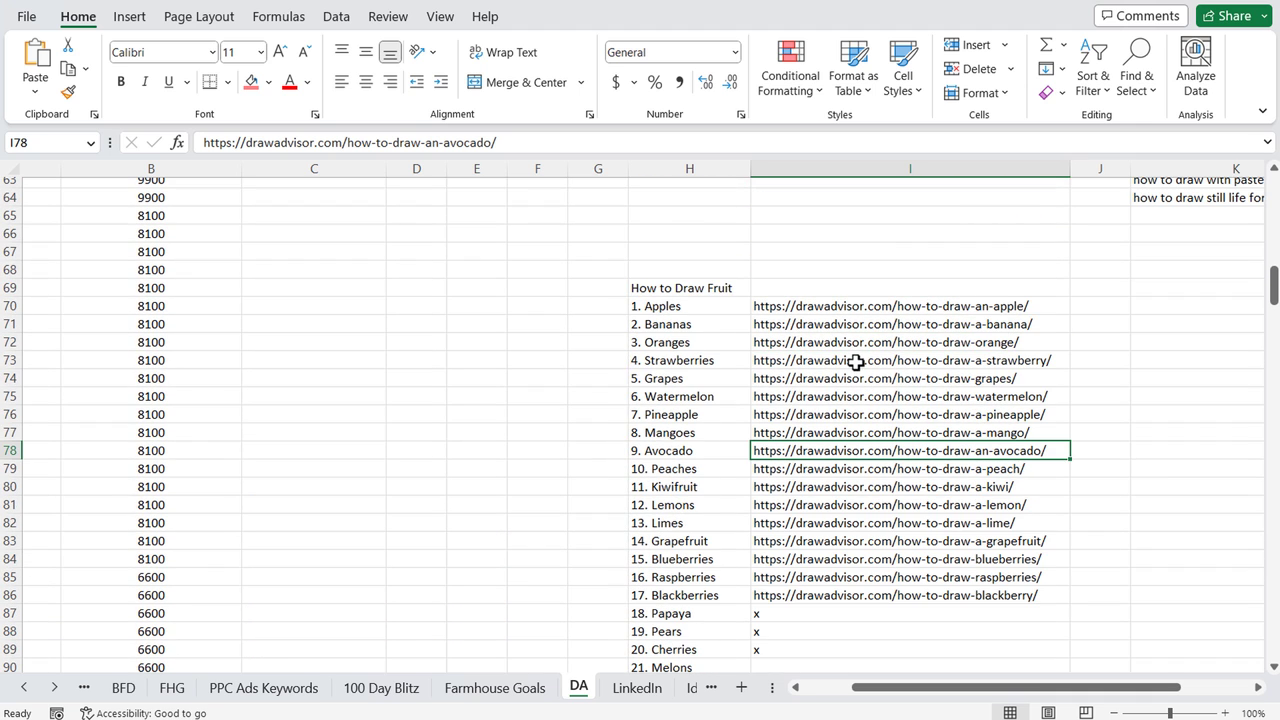
scroll(845, 375, "down", 1)
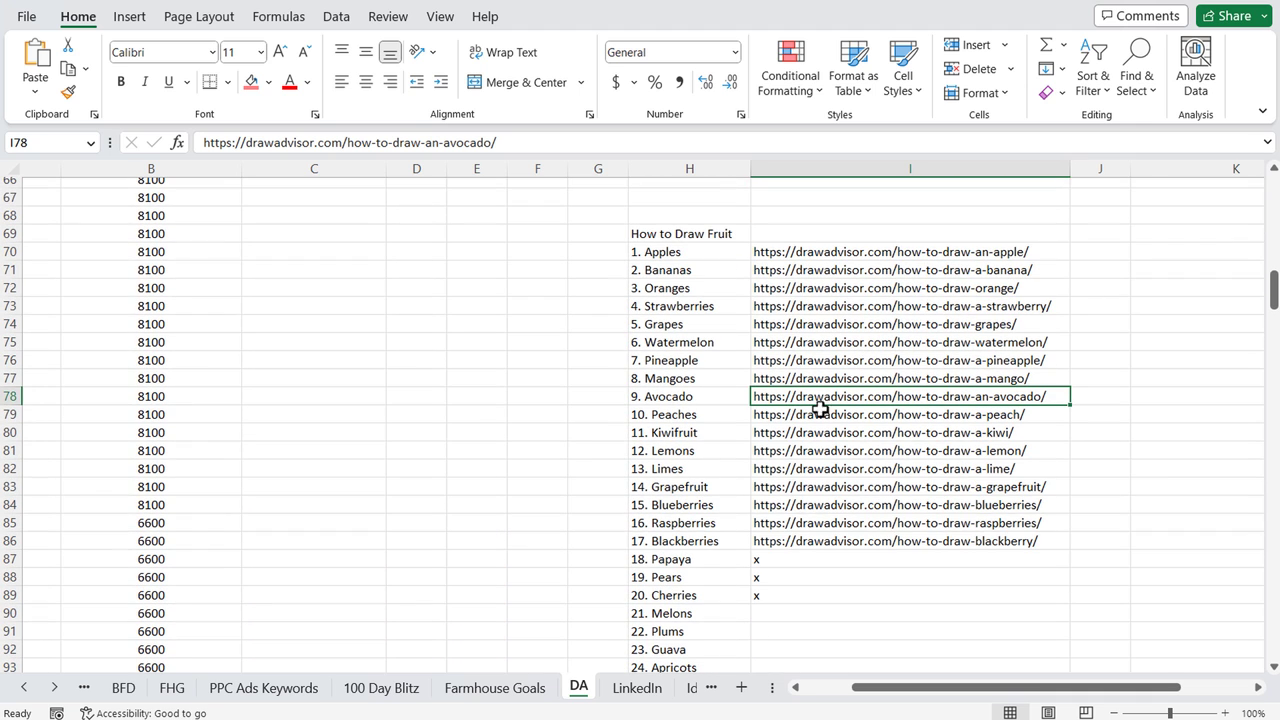
left_click(687, 561)
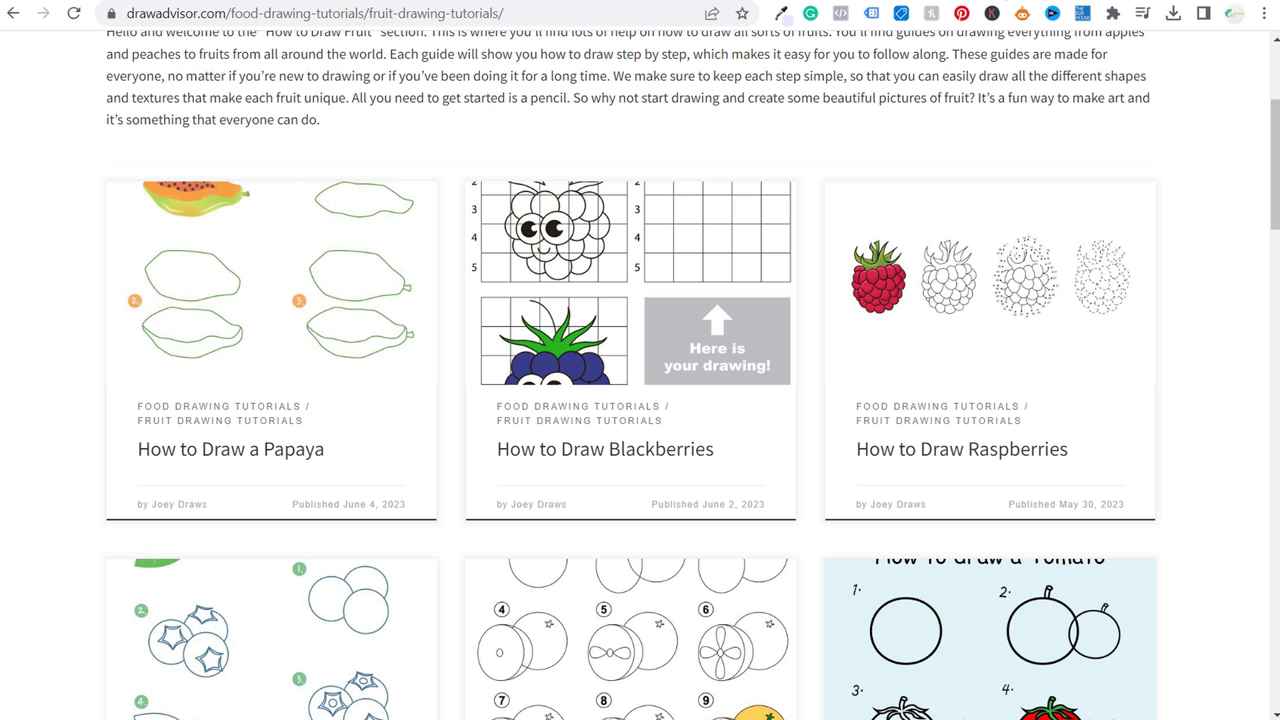
- Switch to the browser and examine DrawAdvisor's Fruit Drawing Tutorials category page, including its introduction and listed fruit posts
scroll(437, 310, "up", 3)
double_click(200, 200)
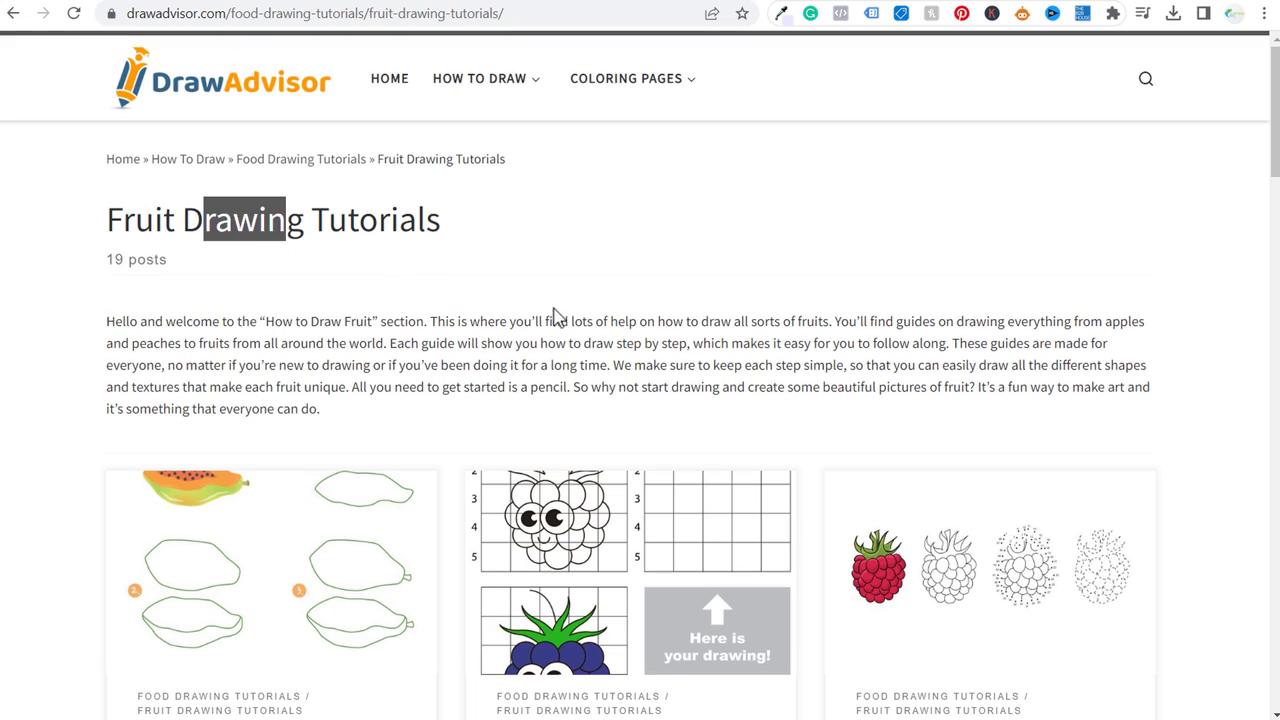
left_click(551, 317)
scroll(1022, 420, "down", 2)
scroll(1022, 420, "down", 1)
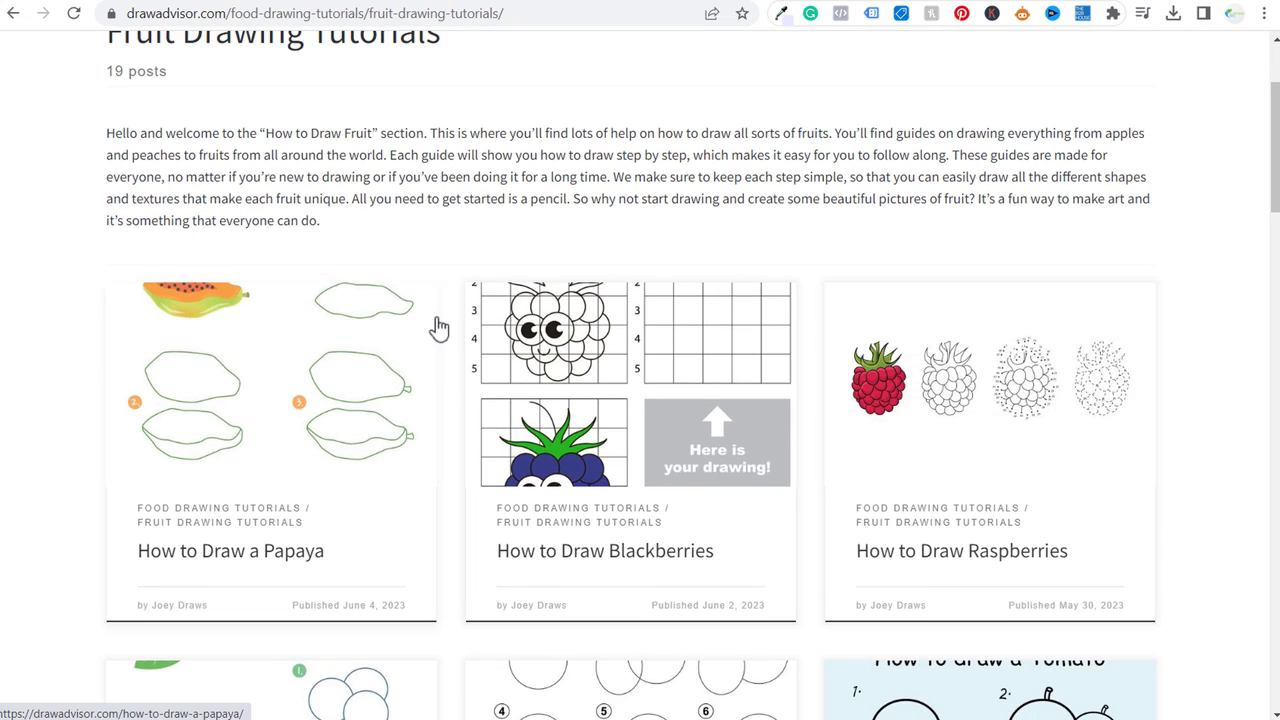
scroll(683, 347, "down", 1)
scroll(683, 347, "down", 4)
scroll(1174, 429, "down", 1)
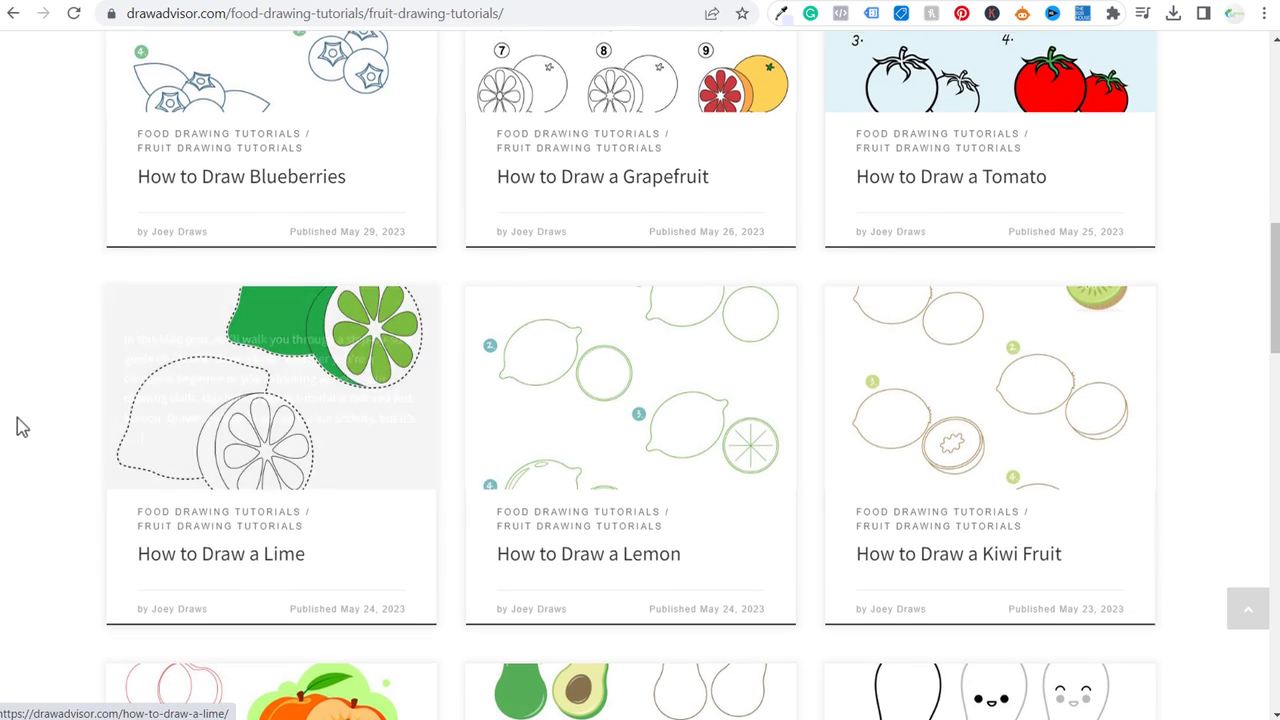
scroll(77, 408, "up", 5)
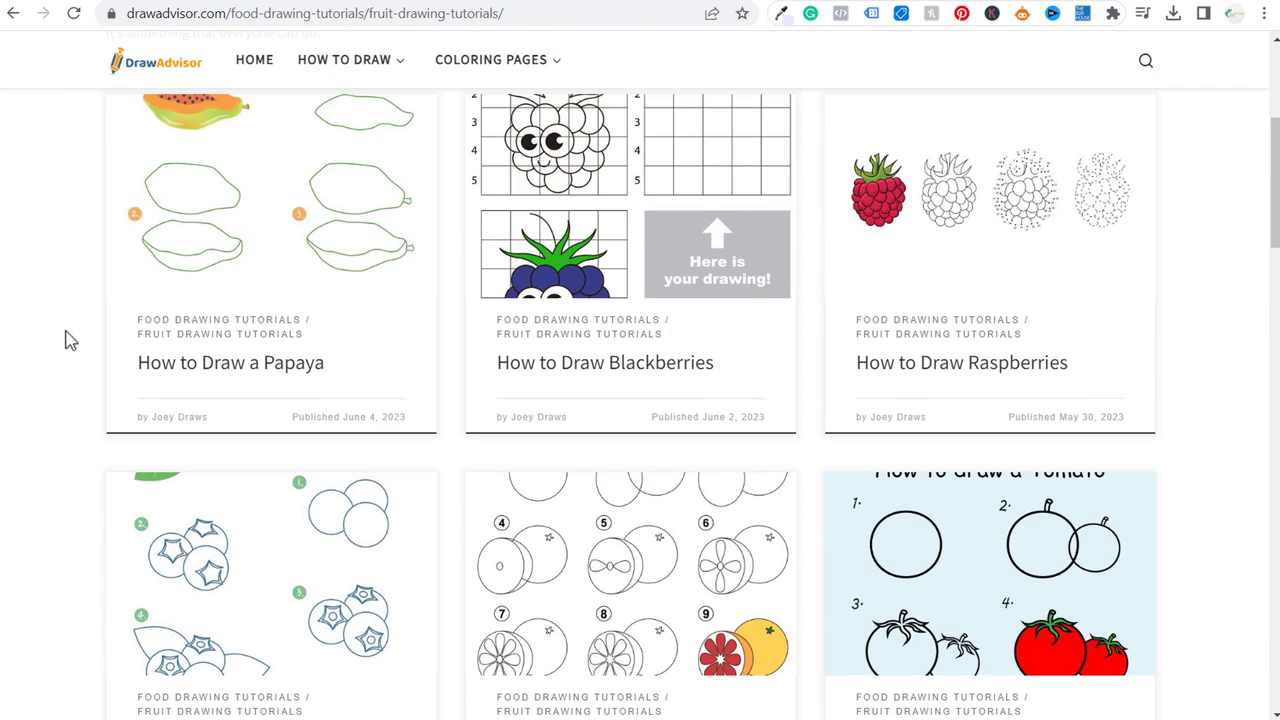
- Copy the How to Draw a Papaya post's link from DrawAdvisor into the 18. Papaya row's URL cell on the DA sheet in Excel
scroll(64, 352, "up", 1)
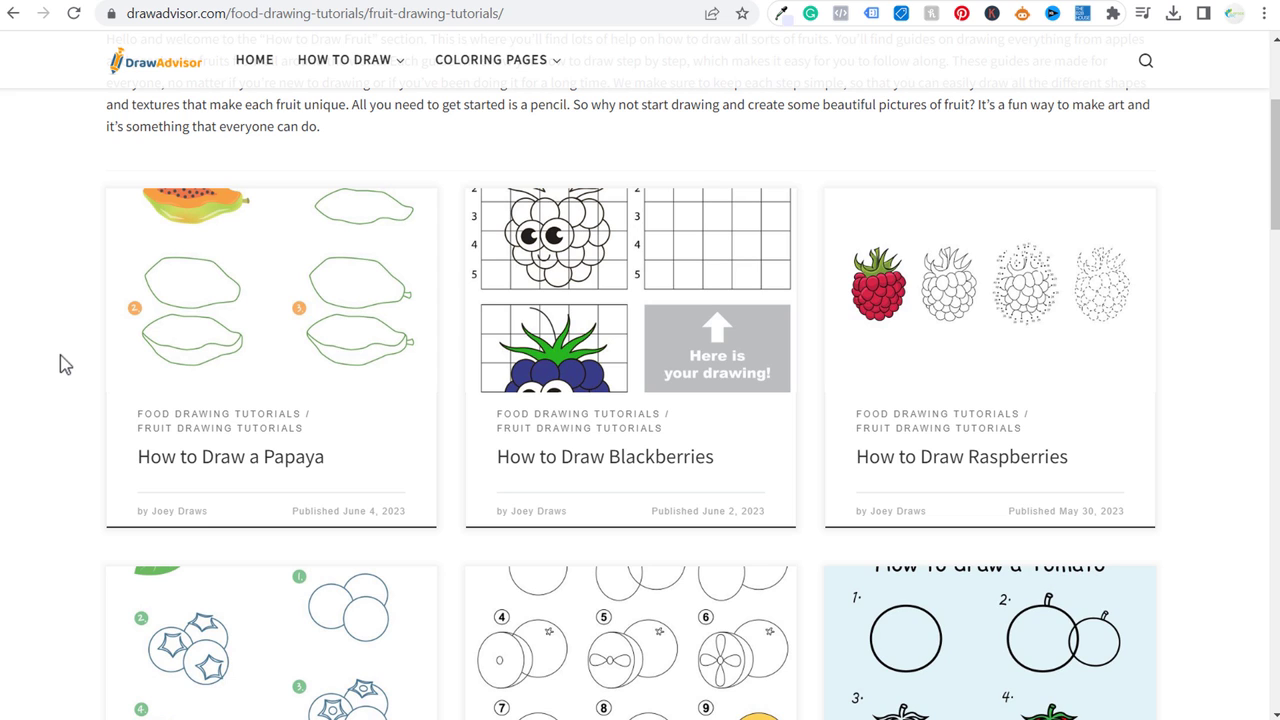
right_click(221, 464)
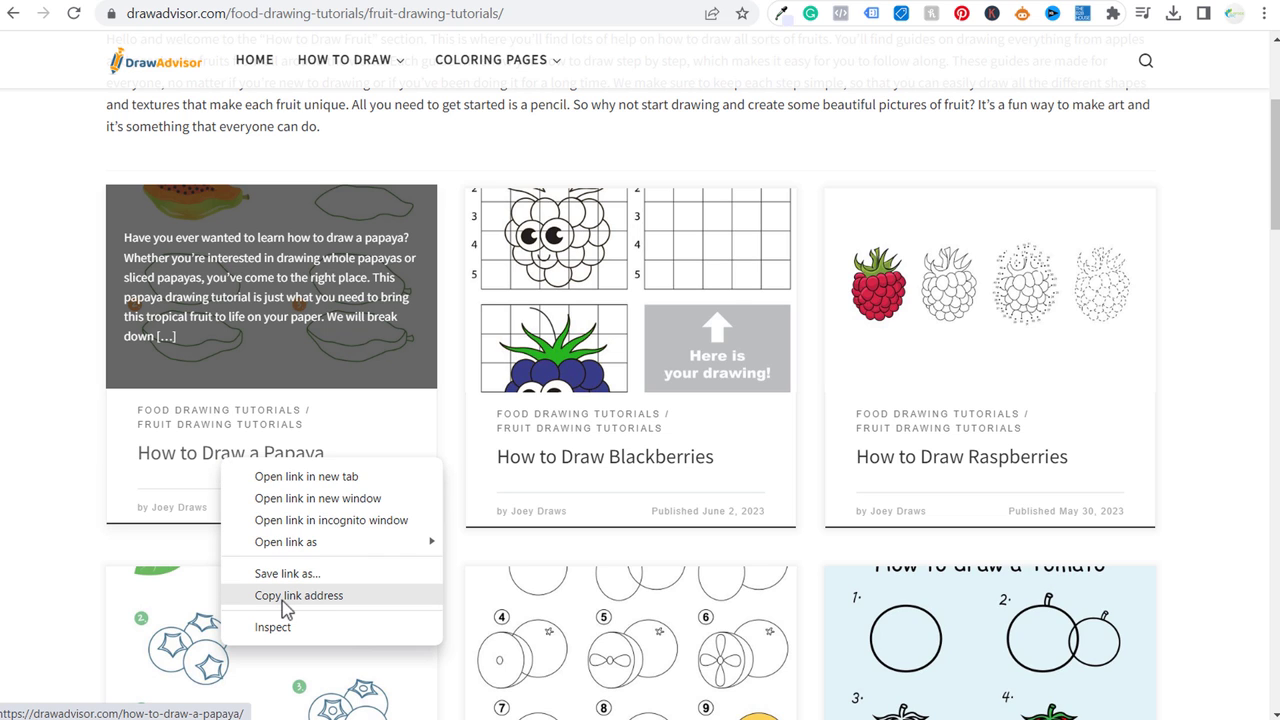
left_click(349, 598)
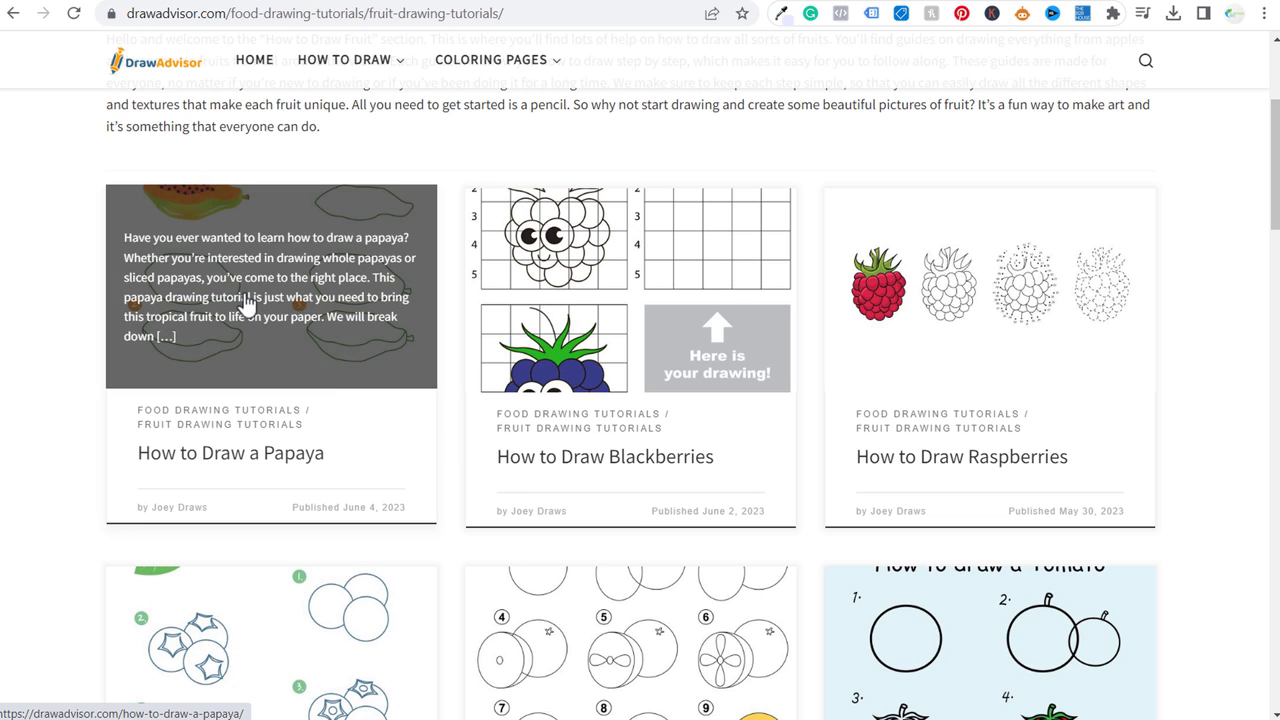
key("alt+Tab")
left_click(818, 556)
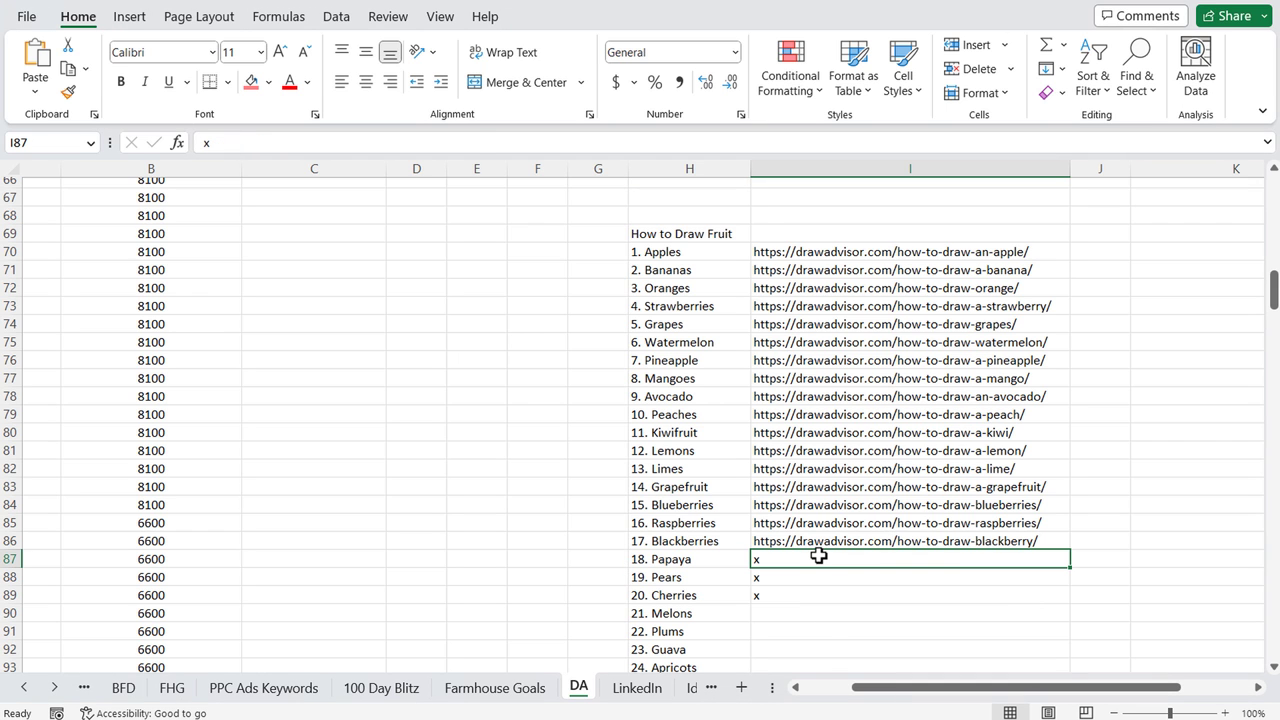
type("https://drawadvisor.com/how-to-draw-a-papaya/")
left_click(814, 593)
left_click(815, 580)
left_click(713, 580)
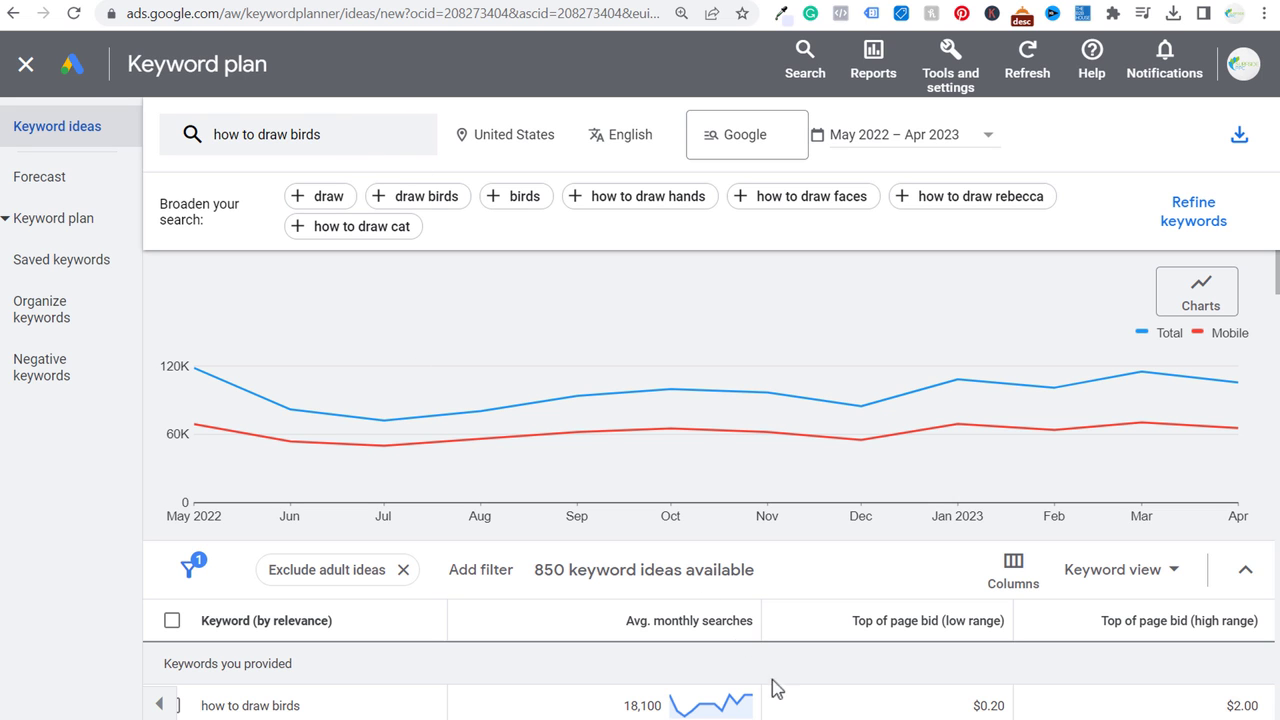
- Check the Keyword Planner ideas for how to draw birds, and list Parrots, Crows and Hummingbirds under How to Draw Birds in Excel
scroll(565, 490, "down", 3)
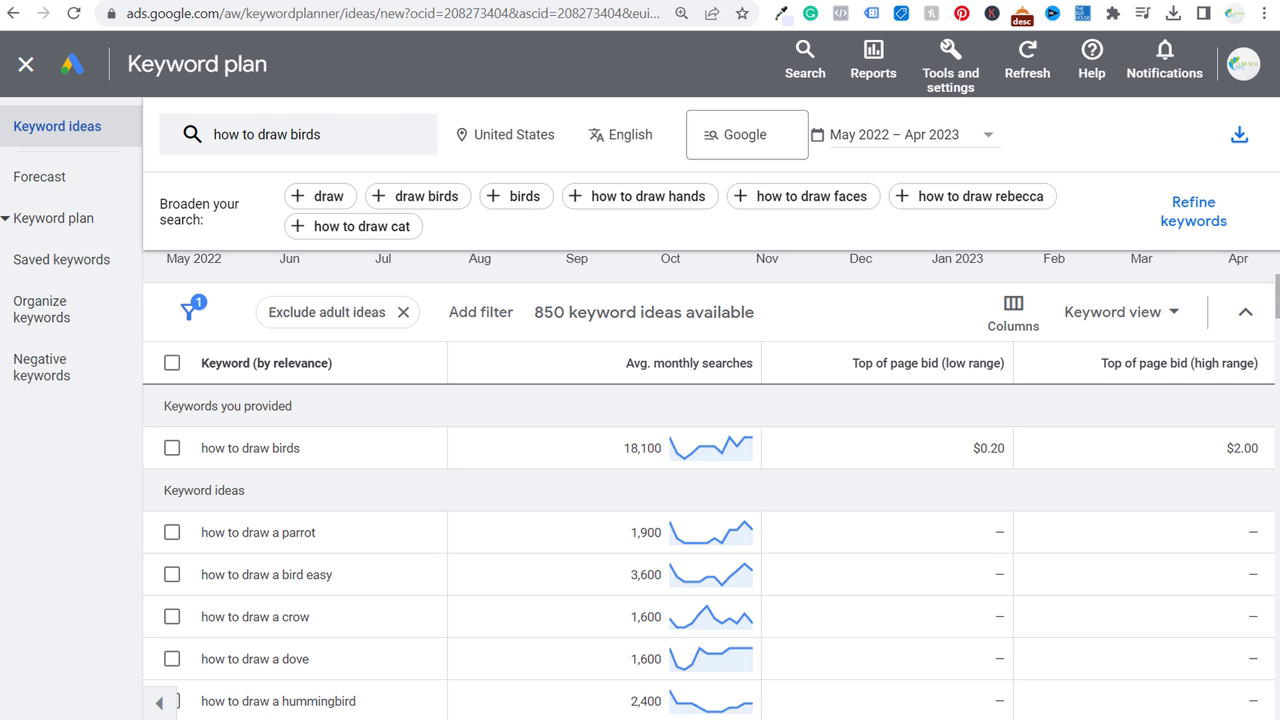
key("alt+Tab")
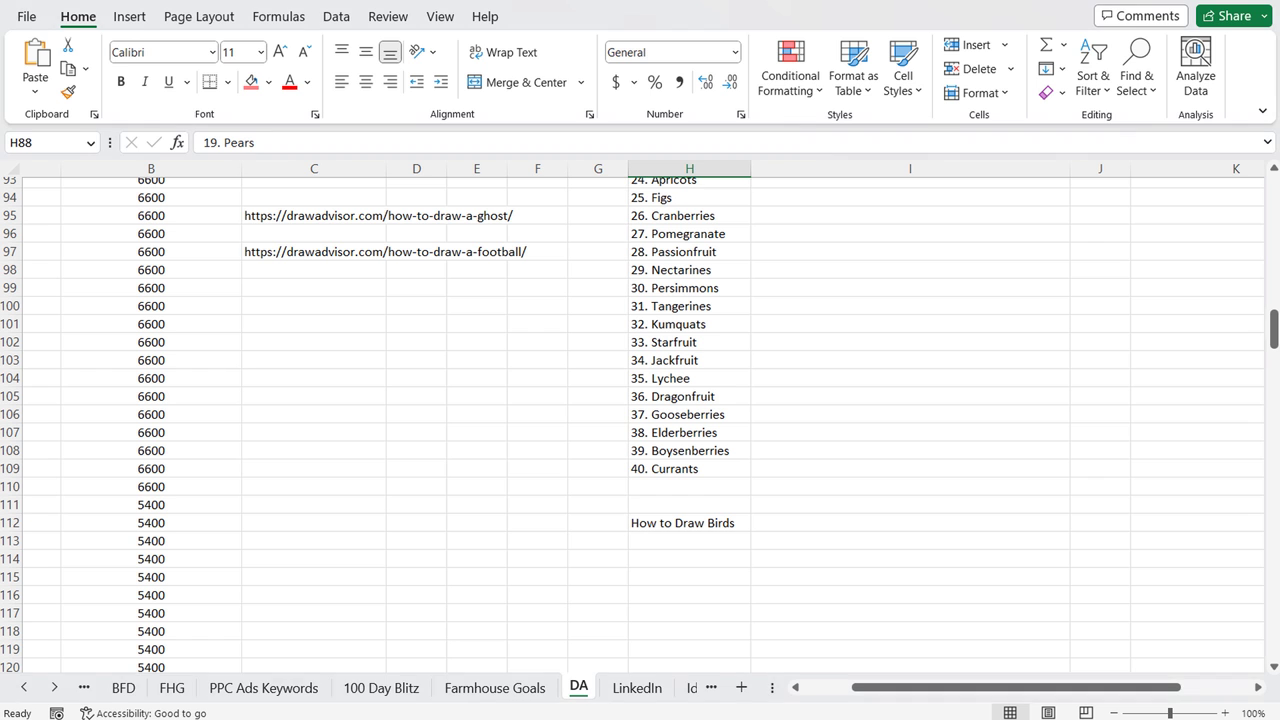
left_click(707, 523)
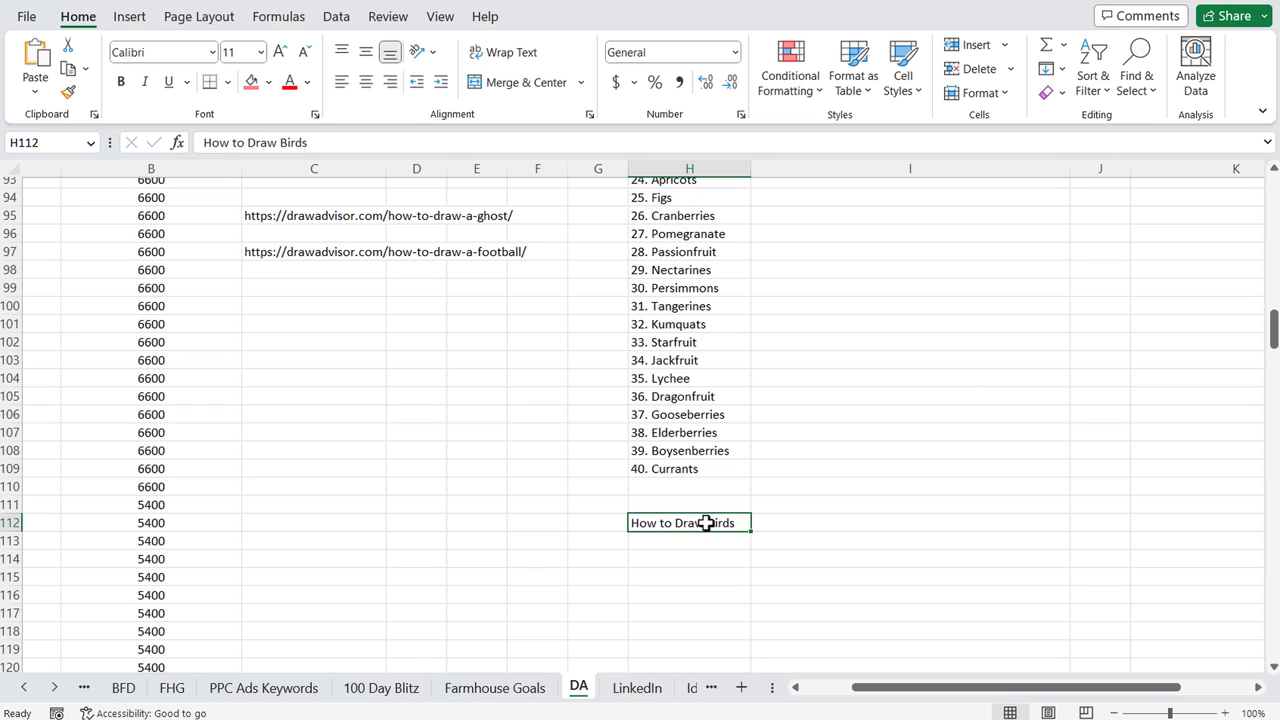
left_click(701, 541)
type("Parrots")
key("Return")
type("Crows")
key("Return")
type("Hummingbirds")
key("ctrl+Return")
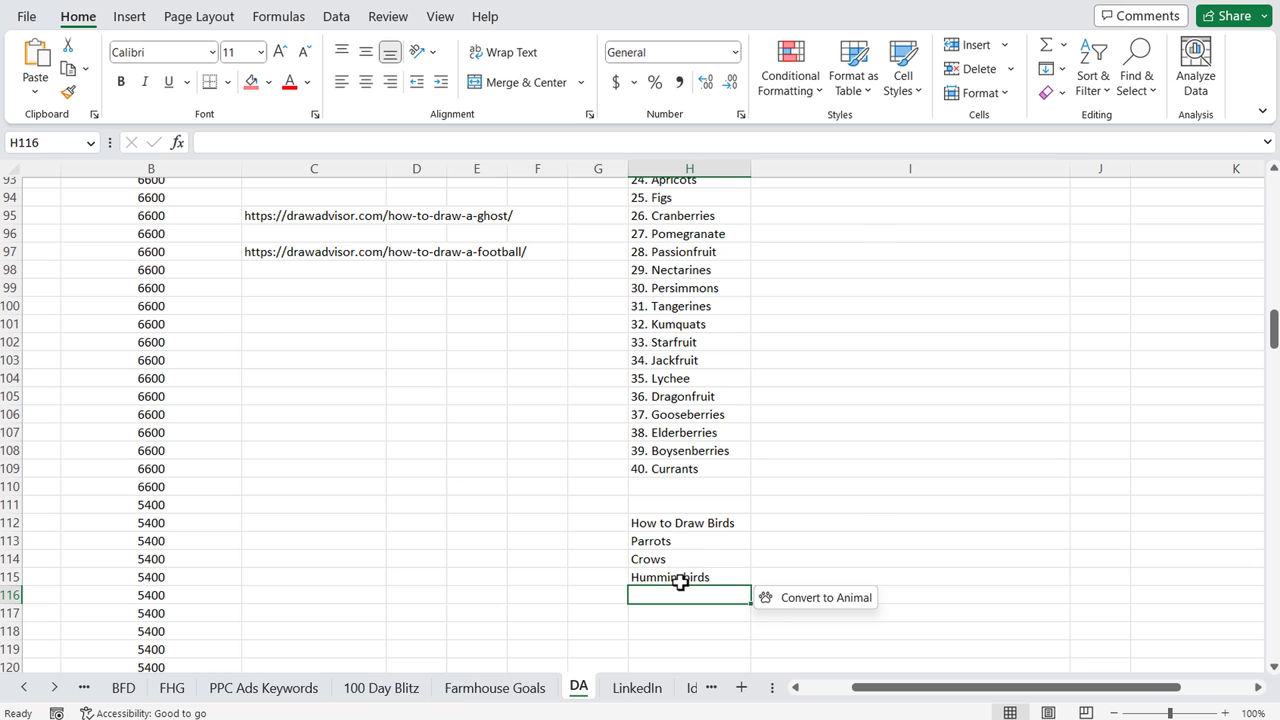
left_click_drag(681, 585, 685, 590)
left_click(679, 400)
left_click(792, 576)
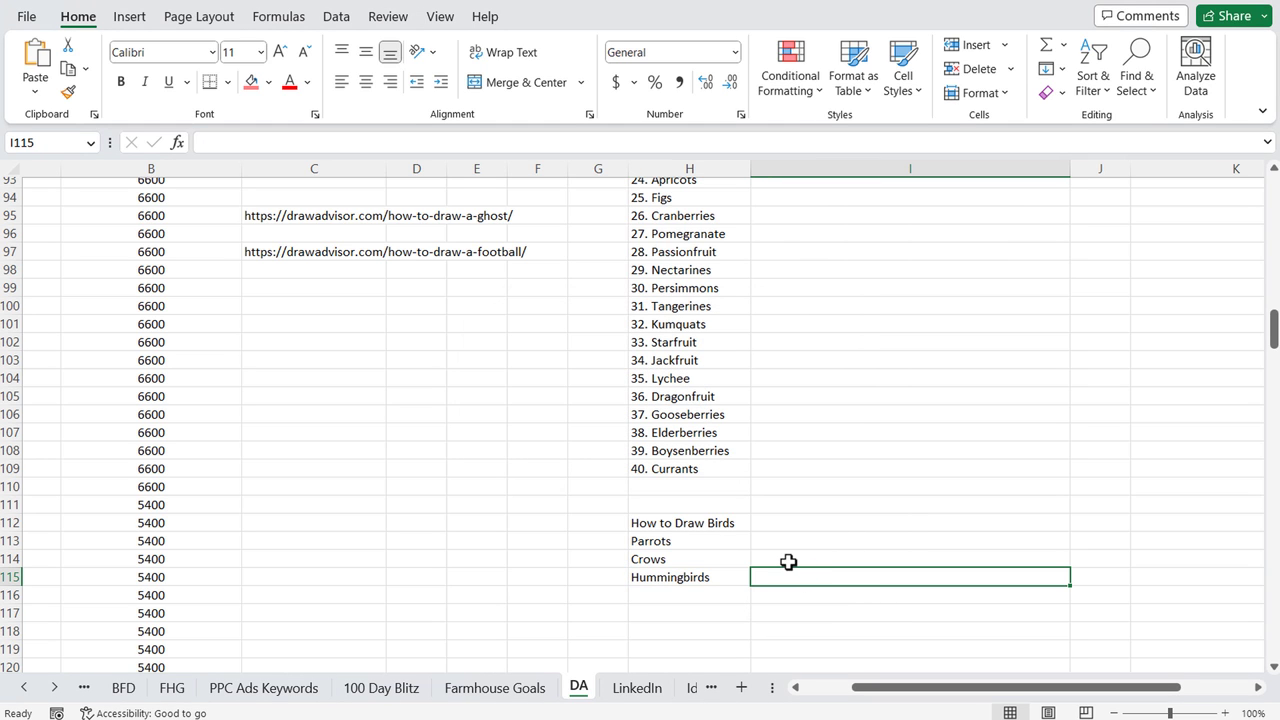
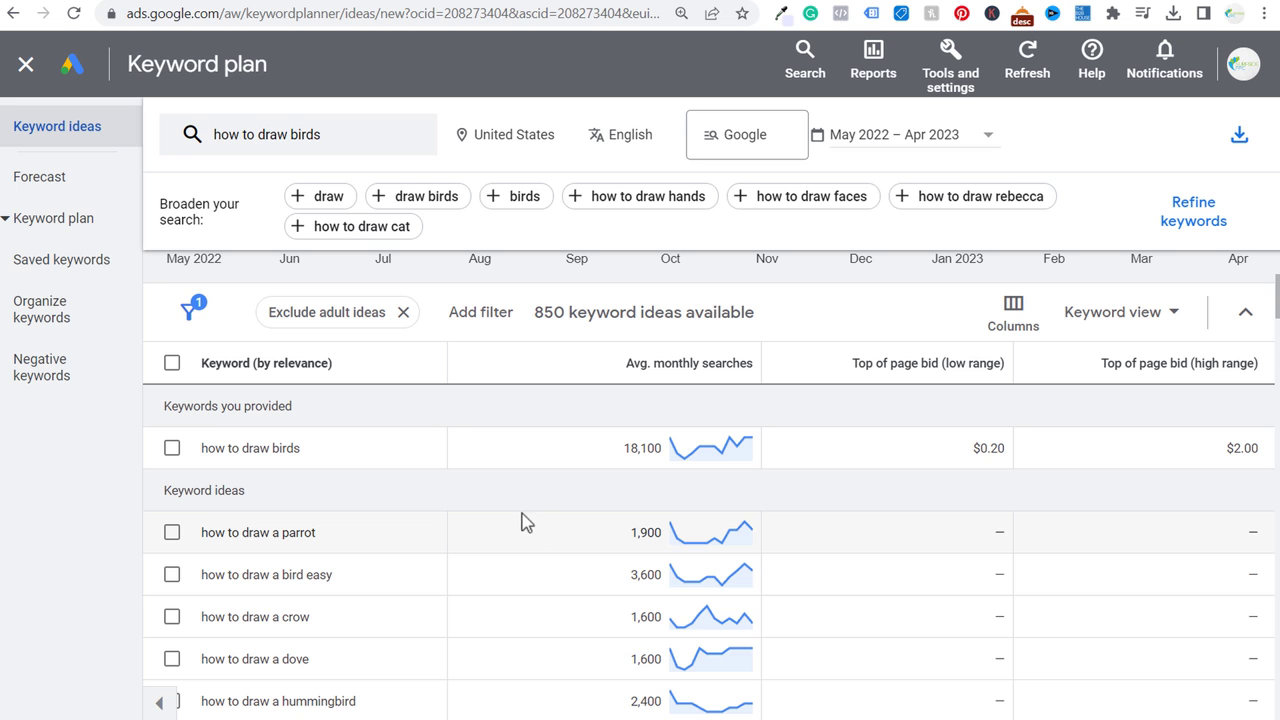
- Open the LinkedIn sheet in Excel and examine its keyword research list, picking out the lead gen ads and lead gen form keywords
key("alt+Tab")
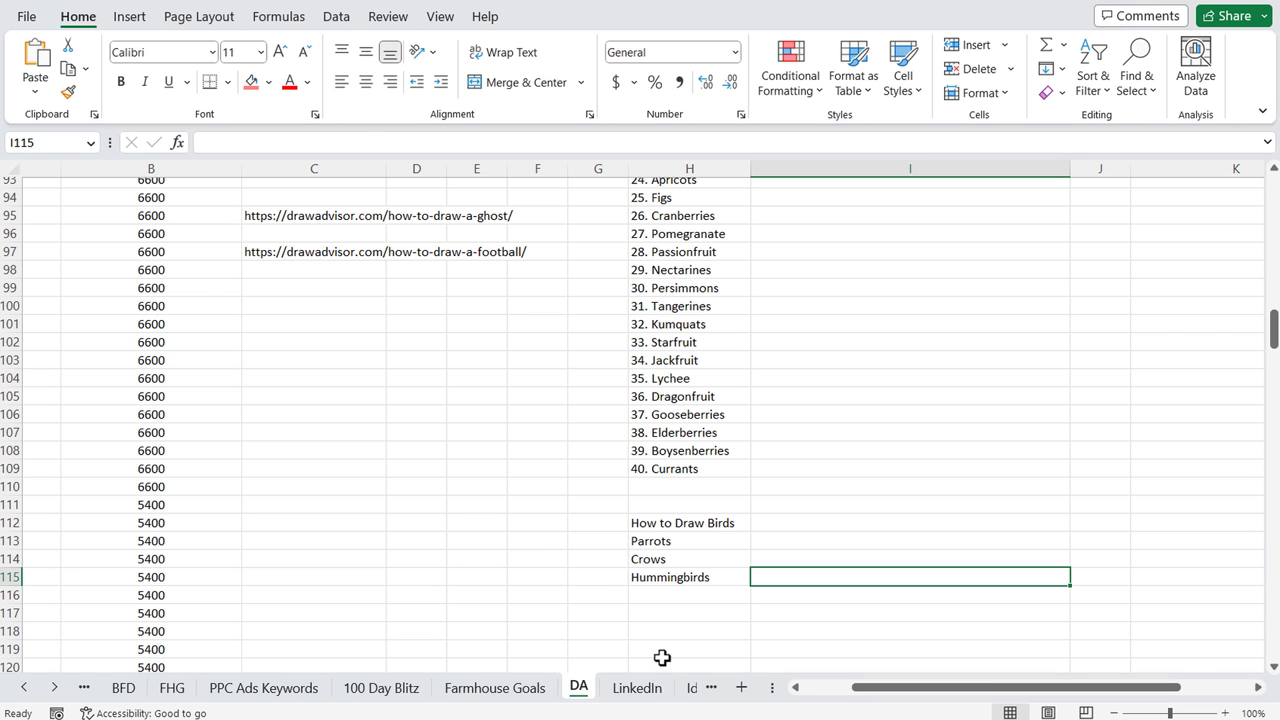
left_click(637, 688)
left_click_drag(848, 690, 960, 690)
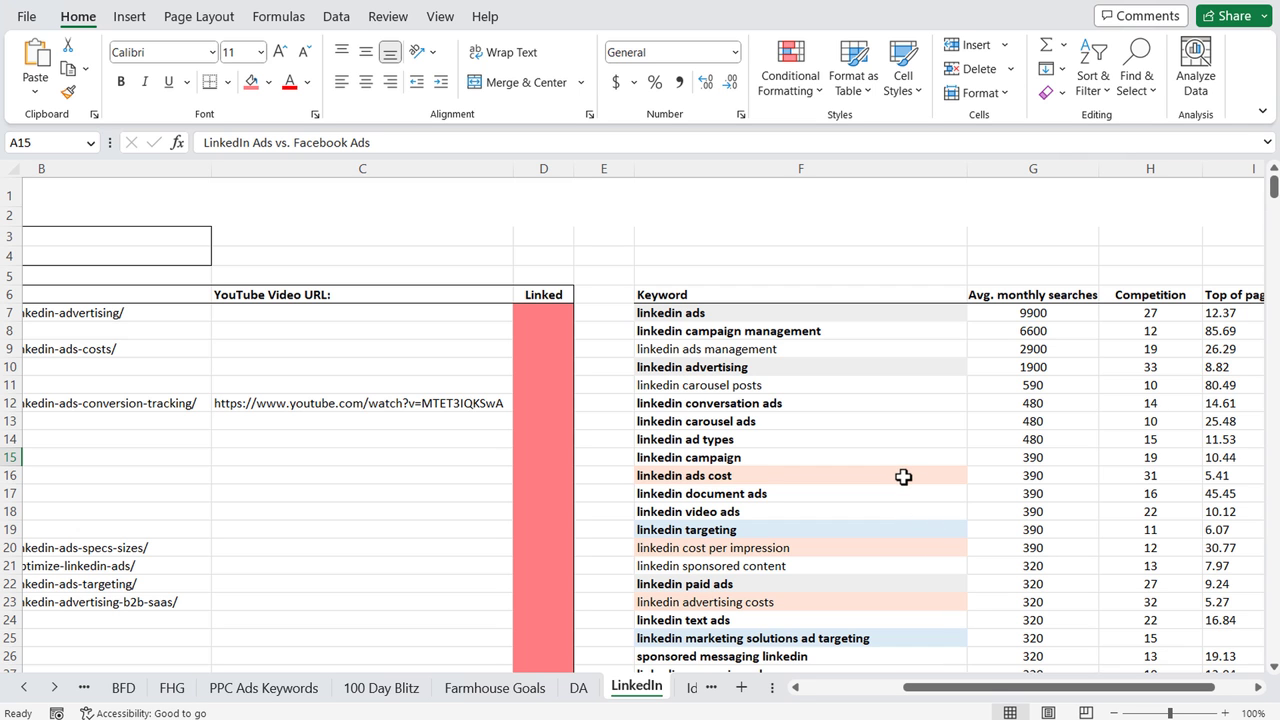
scroll(888, 472, "down", 3)
scroll(884, 470, "down", 2)
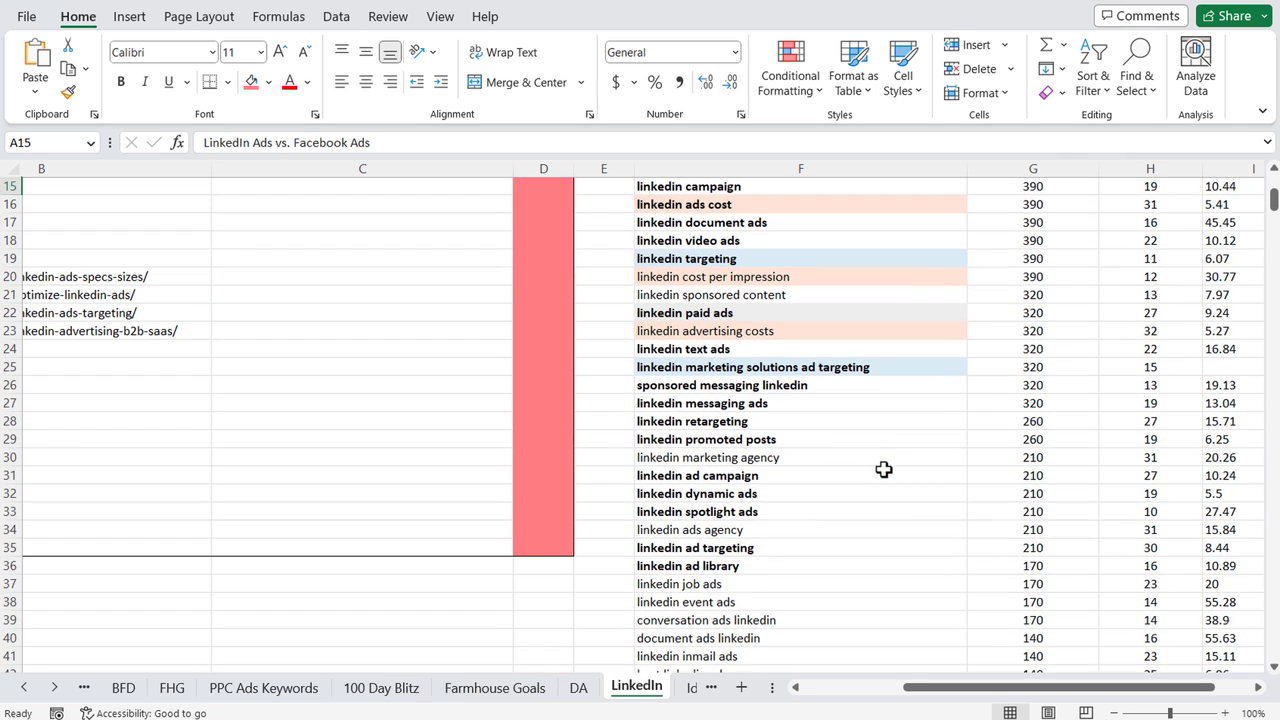
scroll(882, 469, "down", 4)
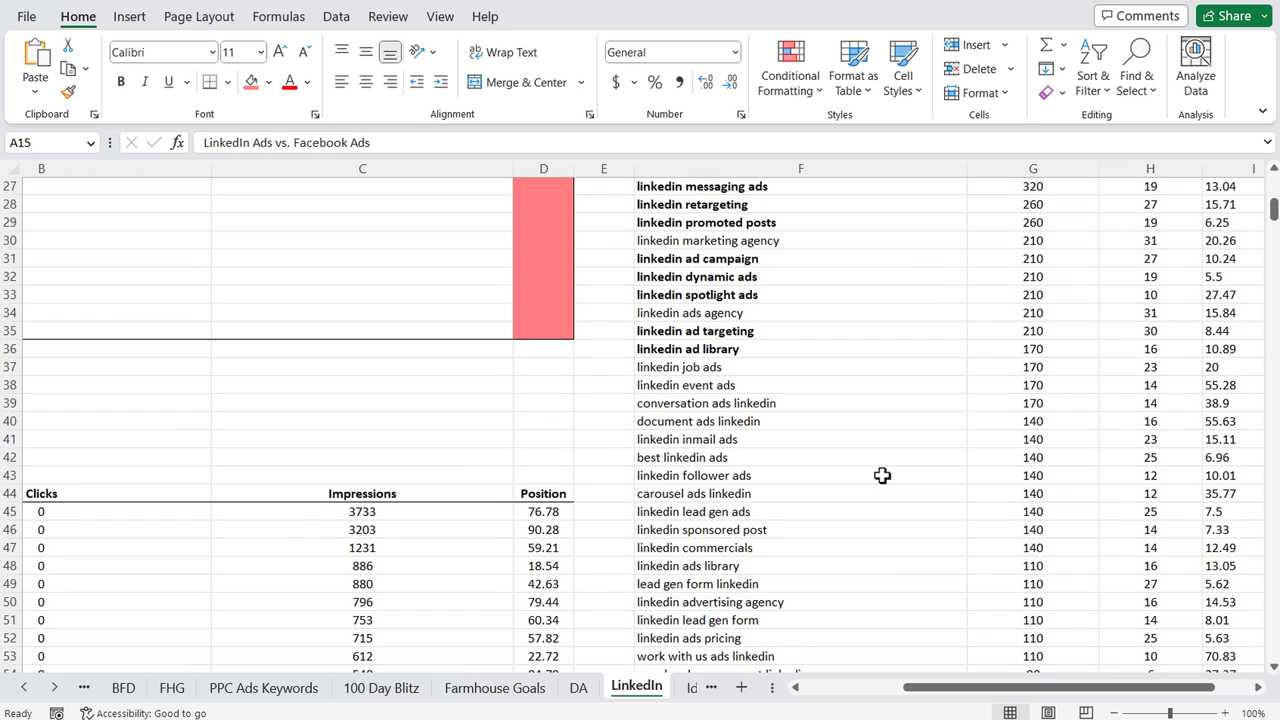
scroll(881, 476, "down", 1)
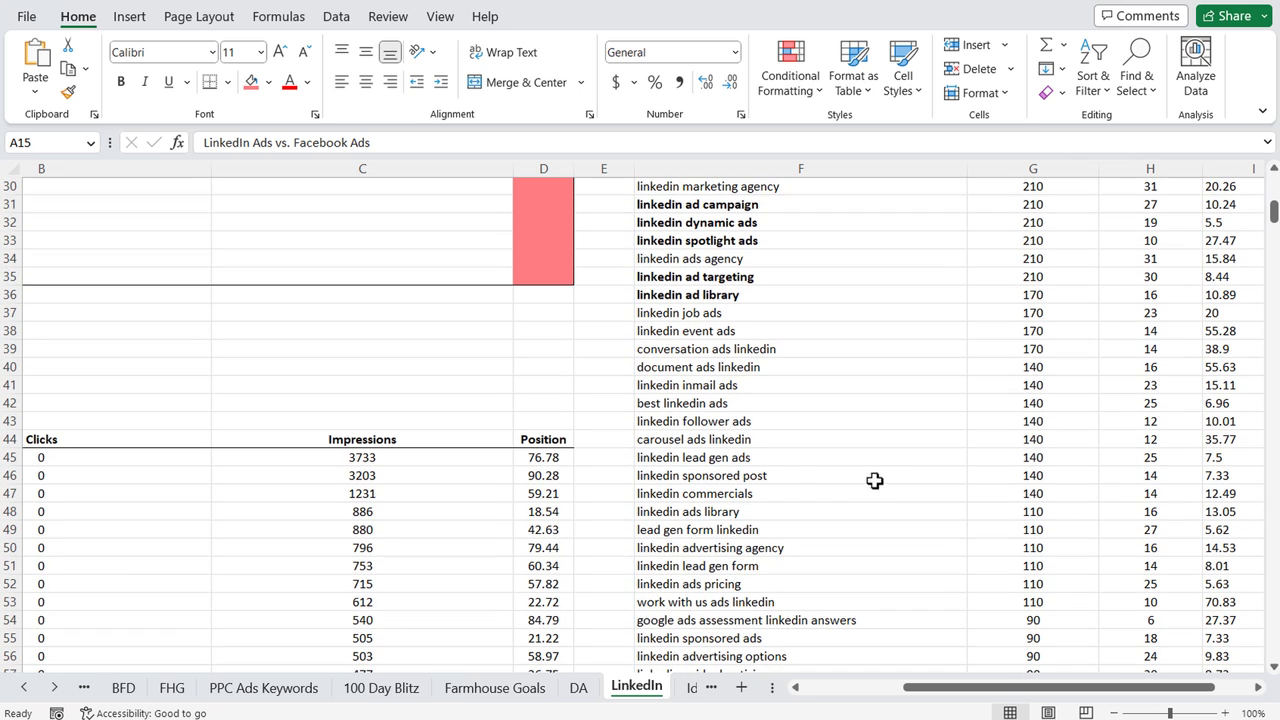
left_click(650, 457)
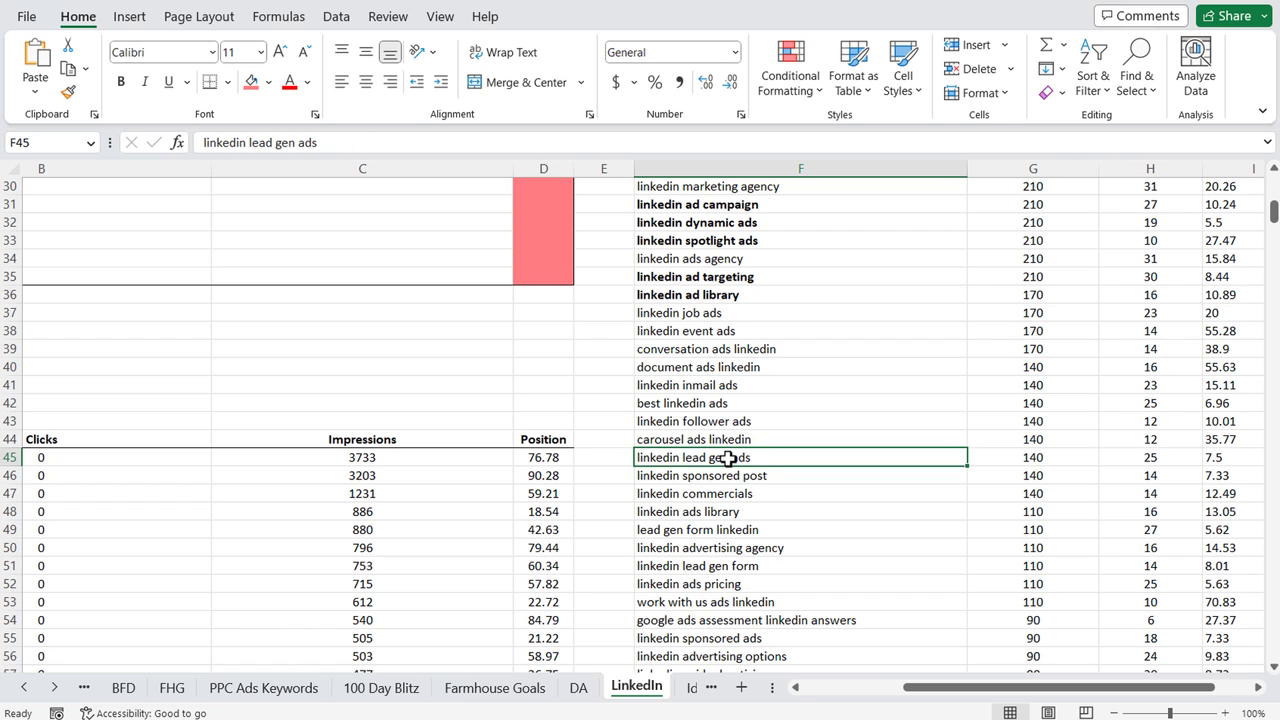
left_click(685, 529)
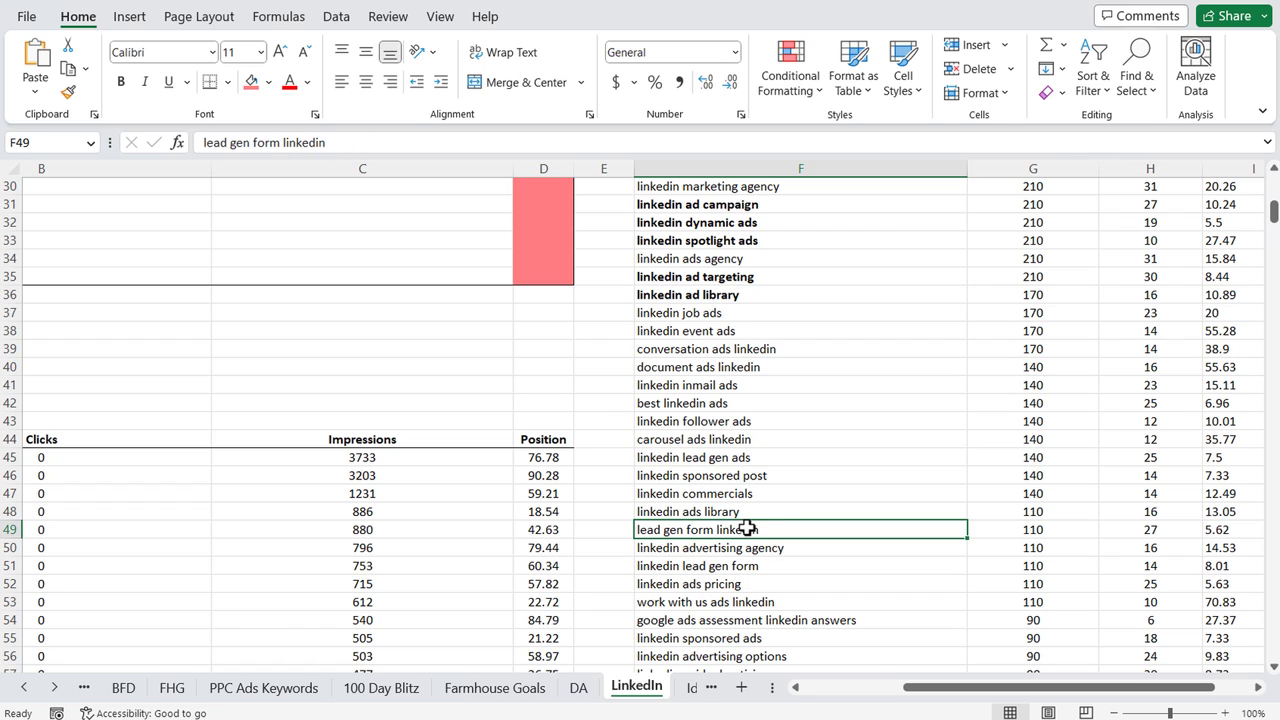
left_click(685, 565)
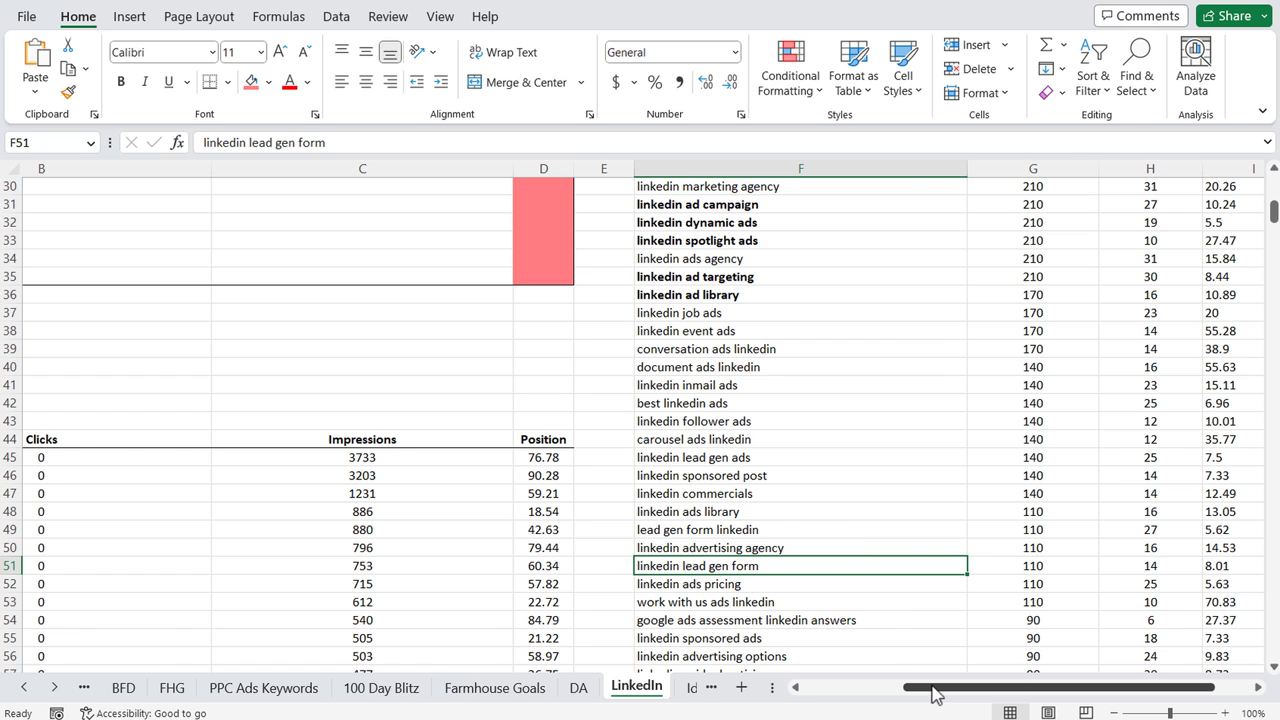
- Return to the LinkedIn URL mapping table and select the LinkedIn Ads Lead Generation keyword
left_click_drag(932, 688, 752, 700)
scroll(177, 360, "up", 9)
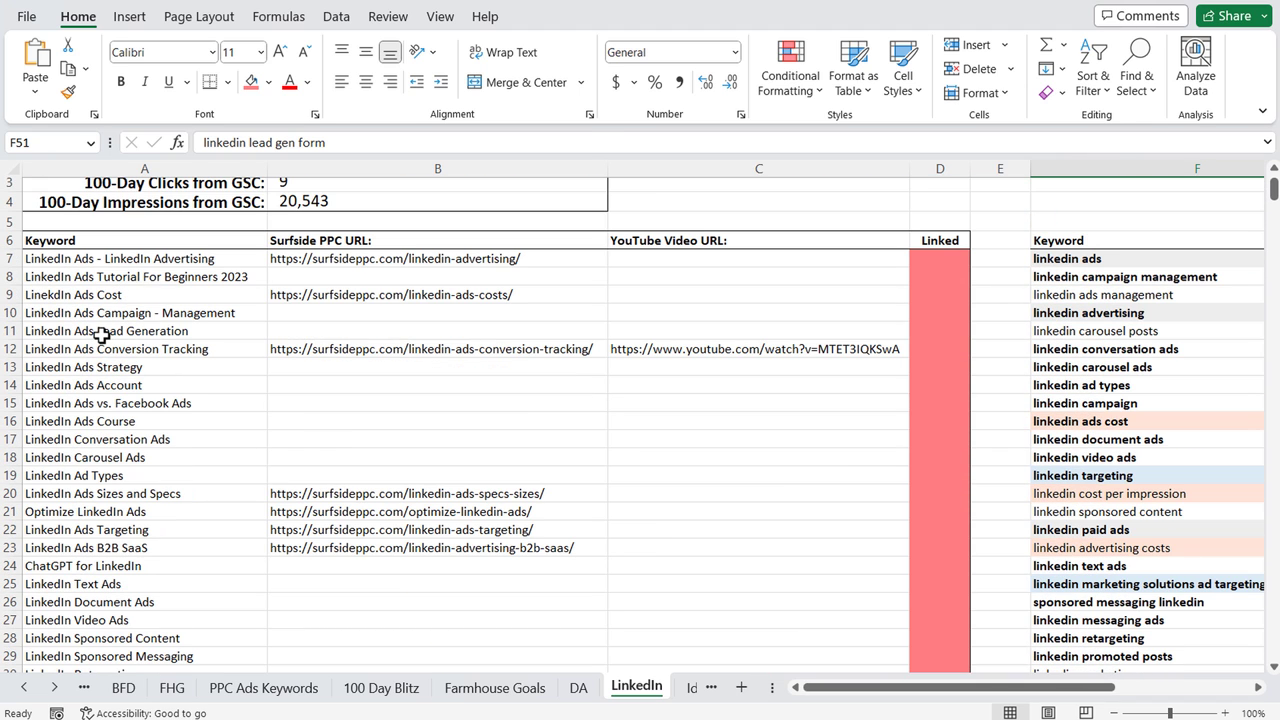
left_click(102, 334)
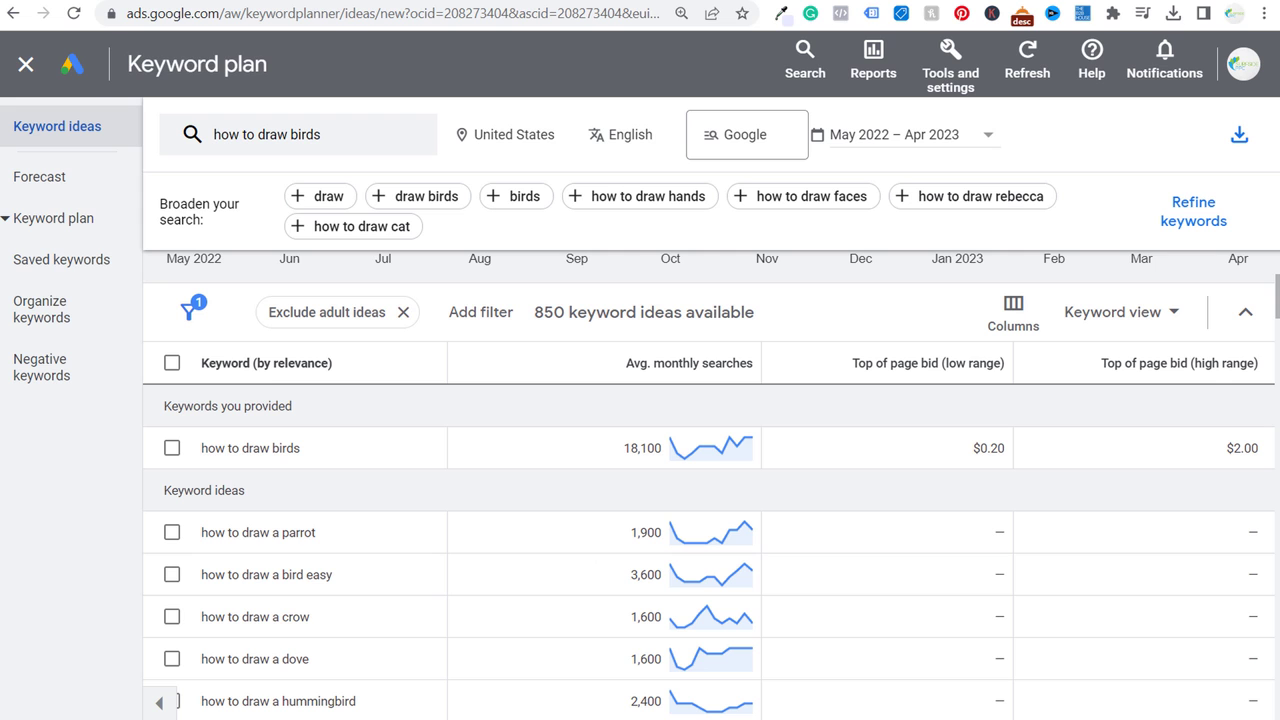
- In Google Keyword Planner, replace the how to draw birds seed keyword with linkedin lead and linkedin ads lead generation
left_click(289, 145)
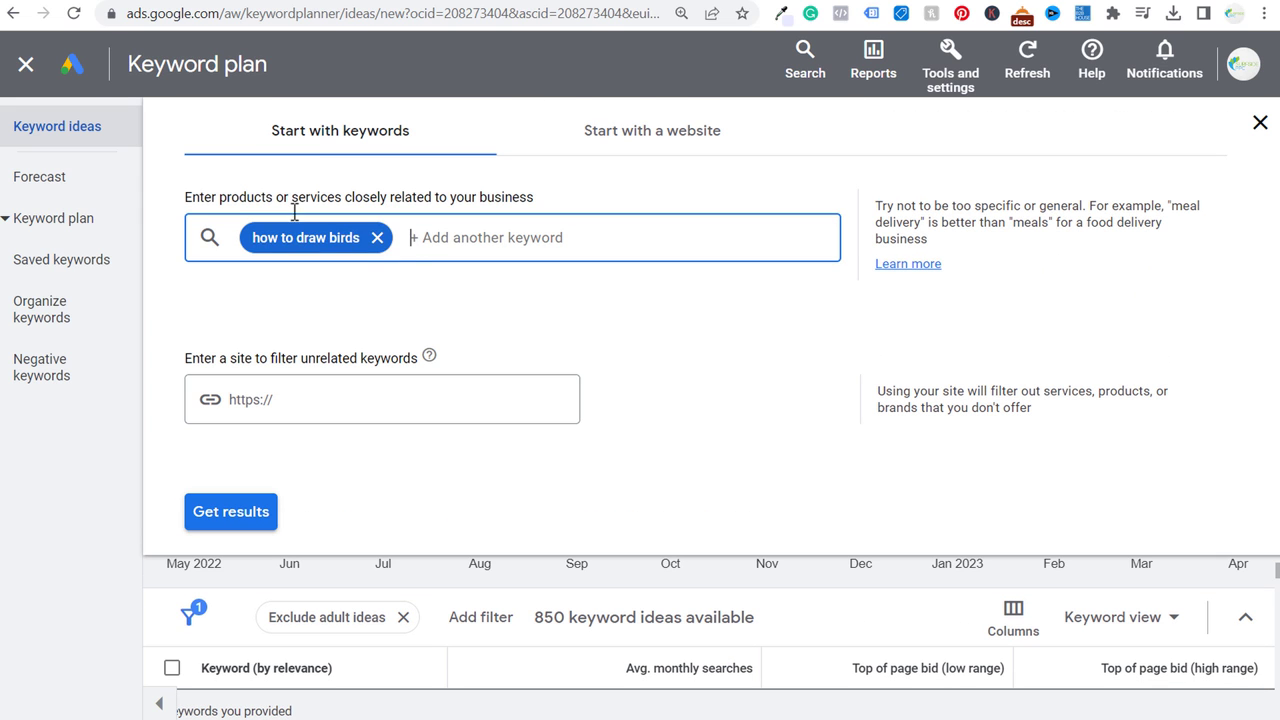
left_click(377, 237)
type("linkedin")
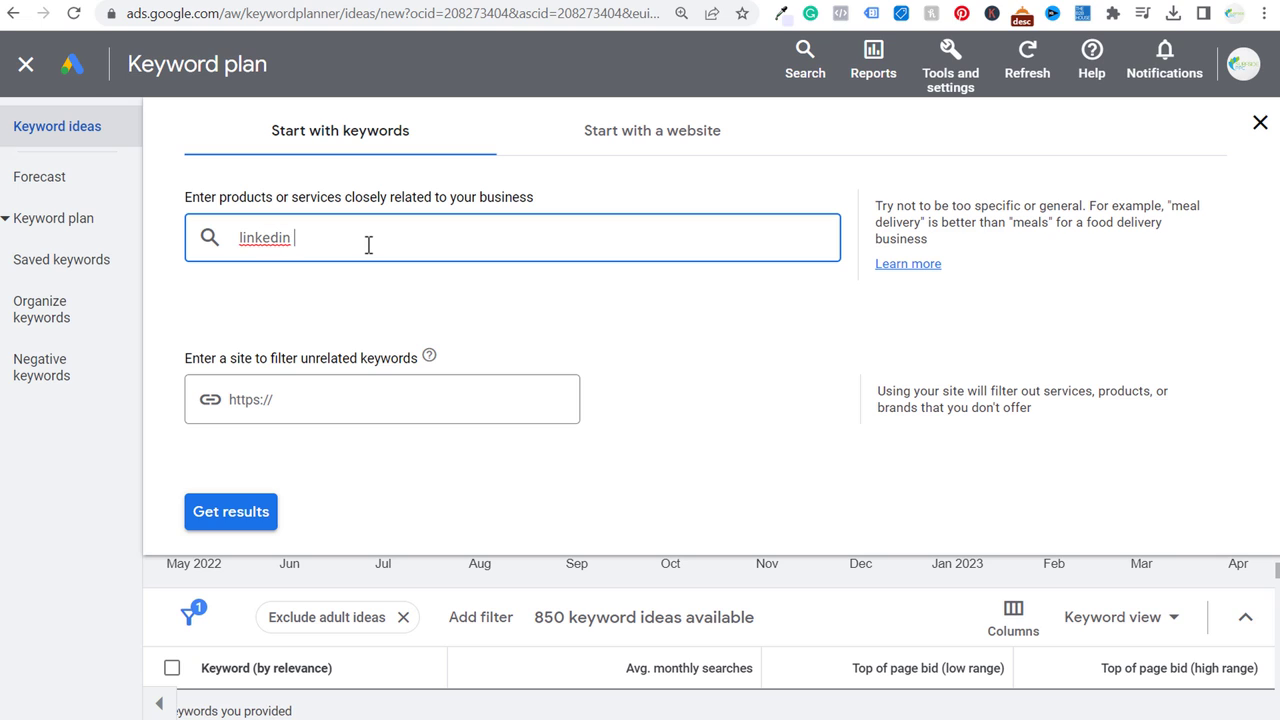
type(" lead")
key("Return")
type("linkedin a")
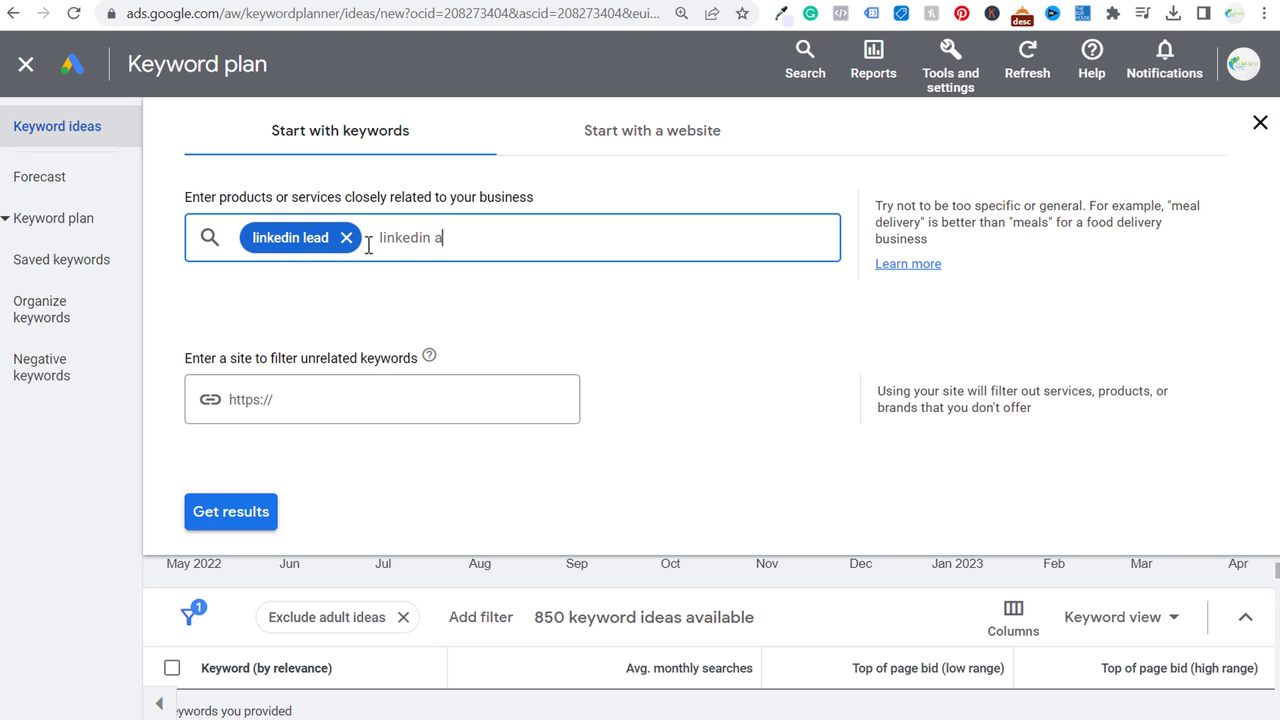
type("ds lead generator")
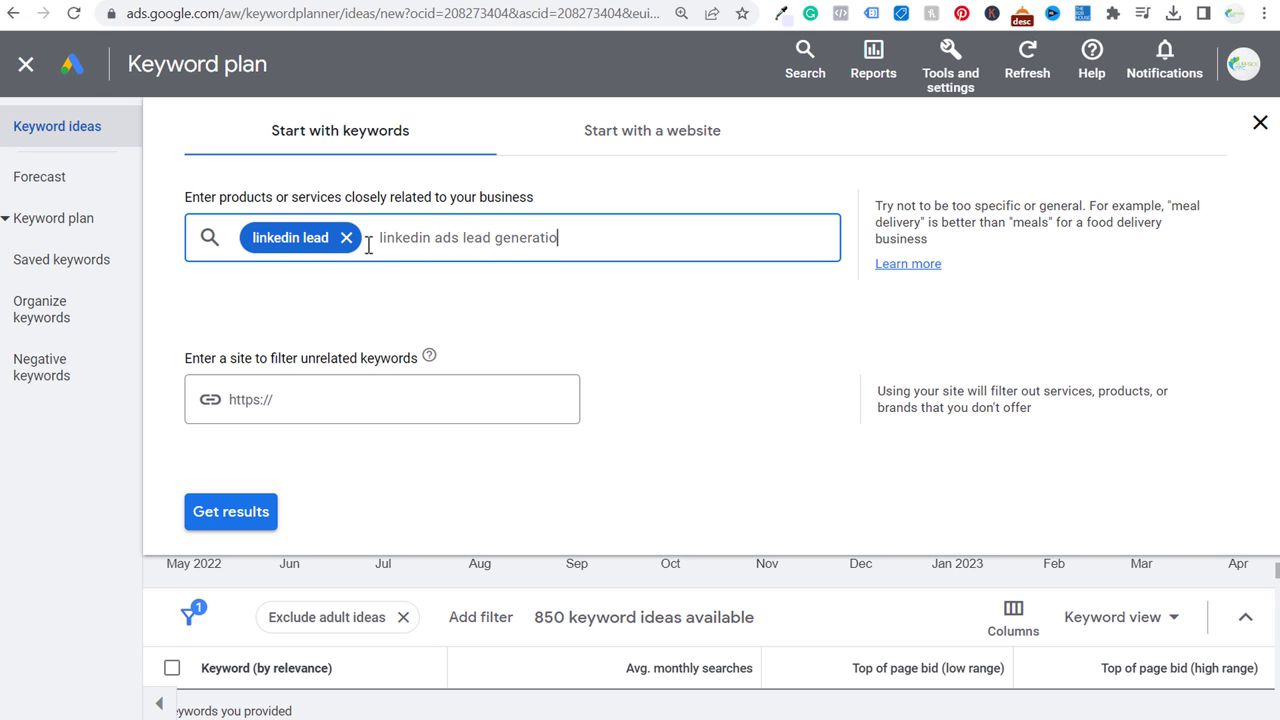
key("Return")
- Add the seed keywords linkedin advertising leads and linkedin ads lead forms, and get the keyword ideas for all of them
type("linkedin advertising")
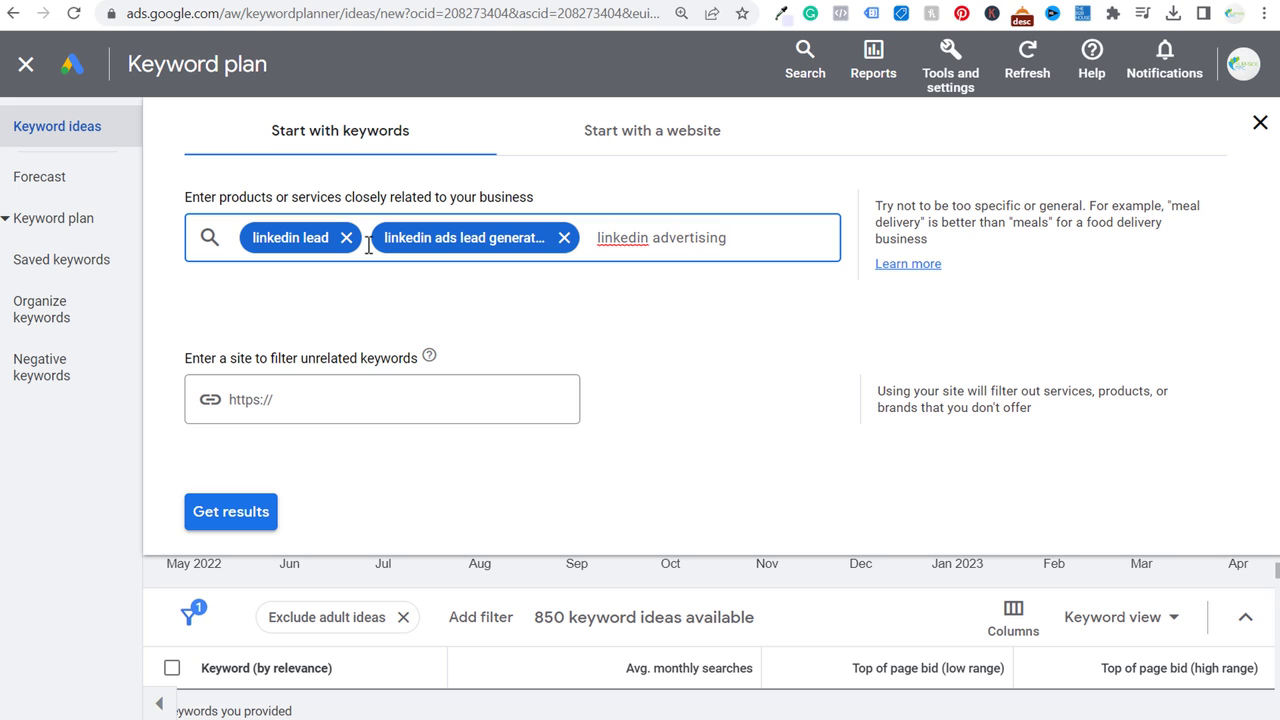
type("leads")
key("Return")
type("linke")
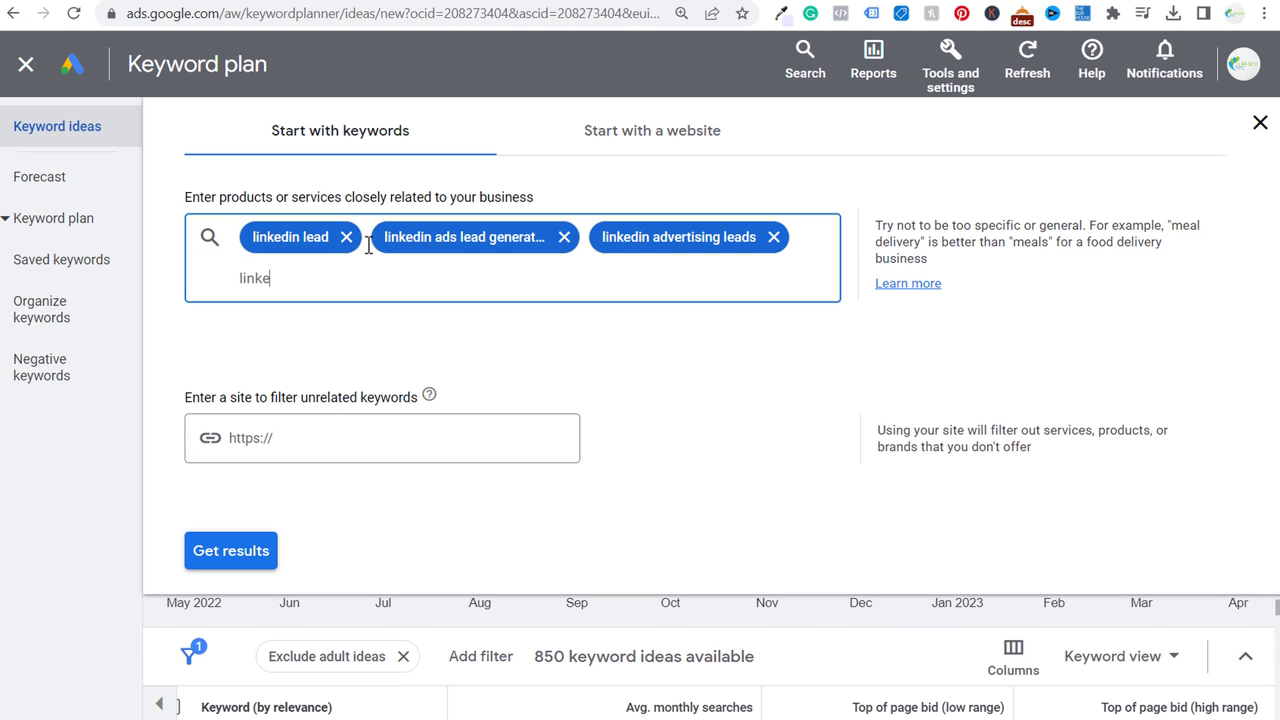
type("din ads le")
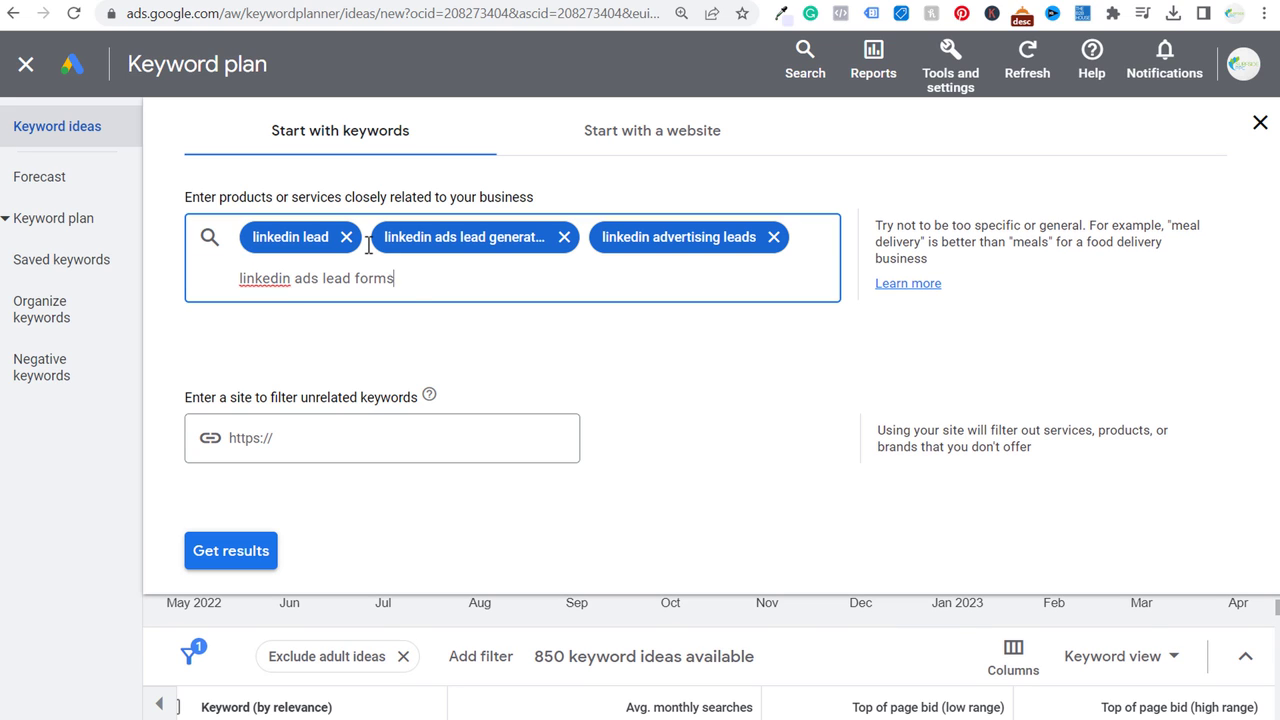
type("ad forms")
key("Return")
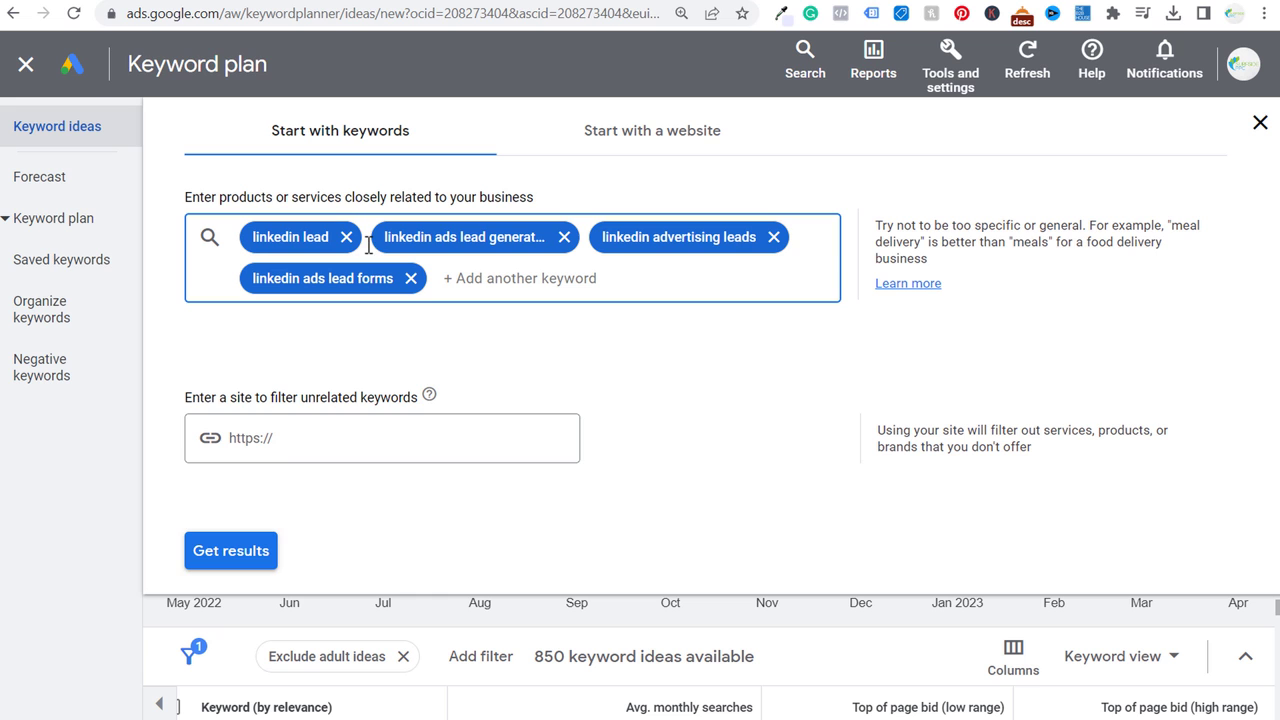
left_click(231, 551)
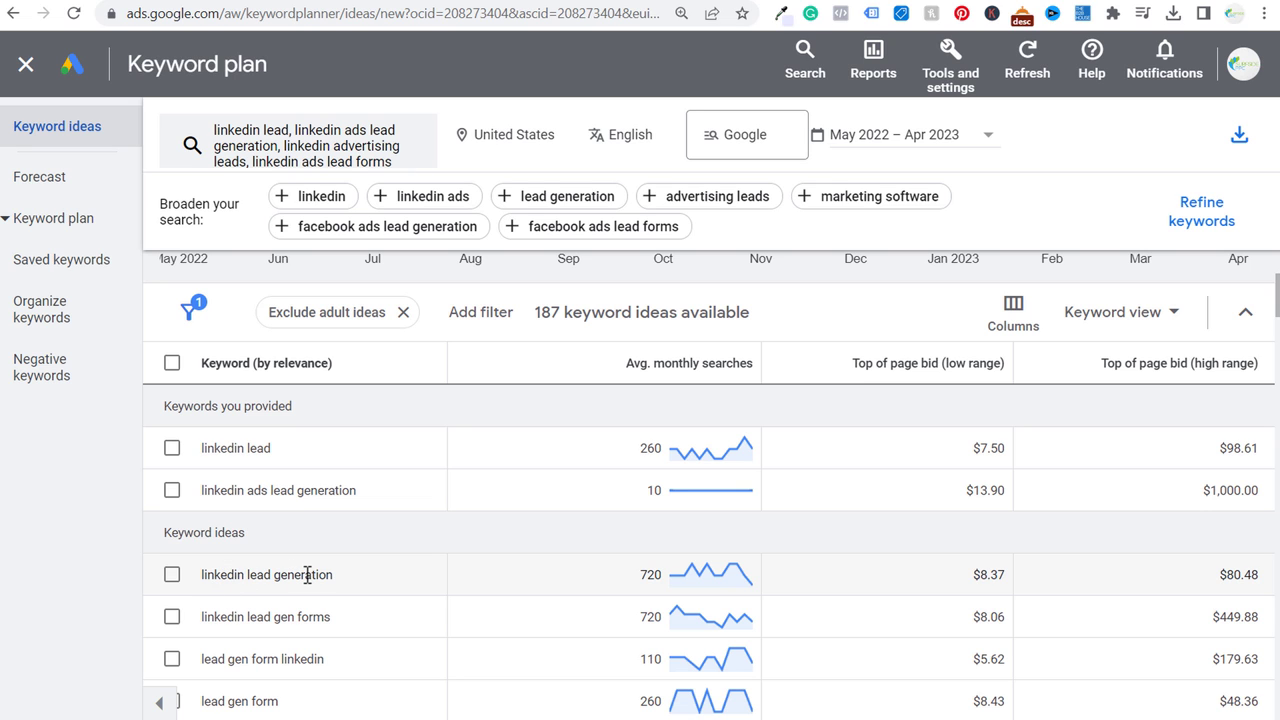
- Review the LinkedIn lead generation keyword ideas, their search volumes and bids, highlighting the dripify linkedin and linkedin b2b lead generation entries
scroll(491, 517, "up", 3)
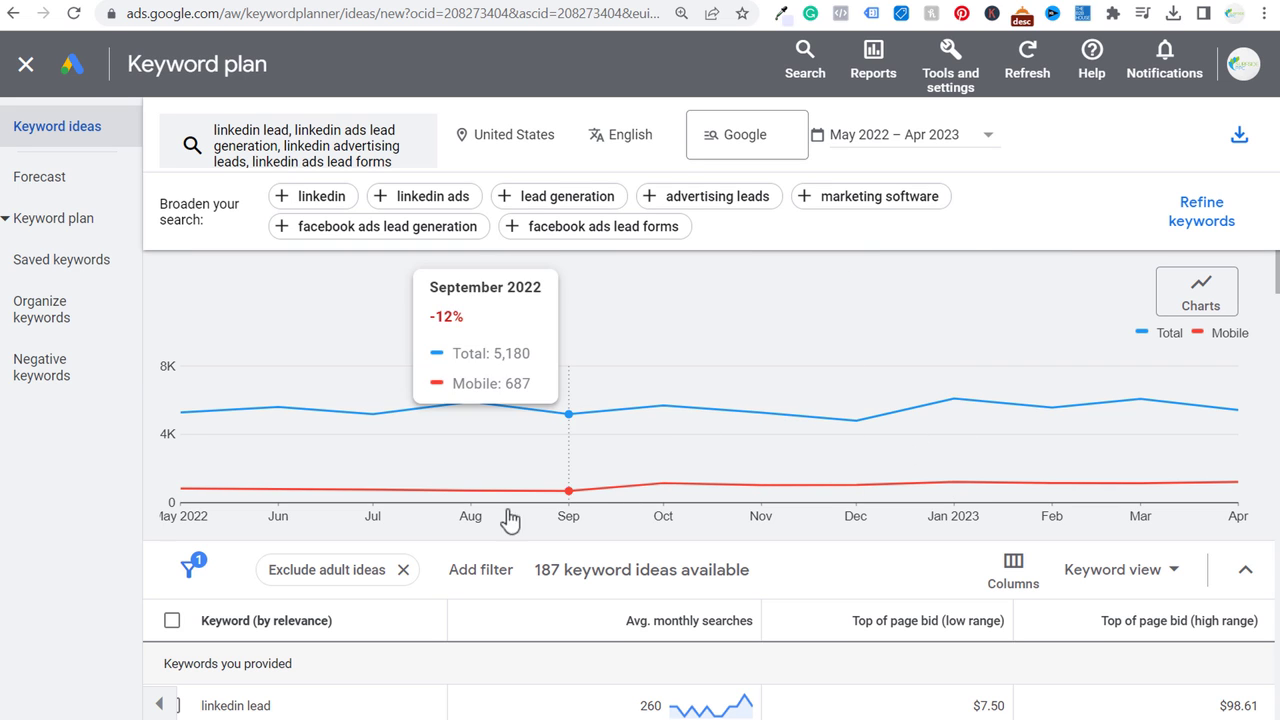
scroll(445, 517, "down", 3)
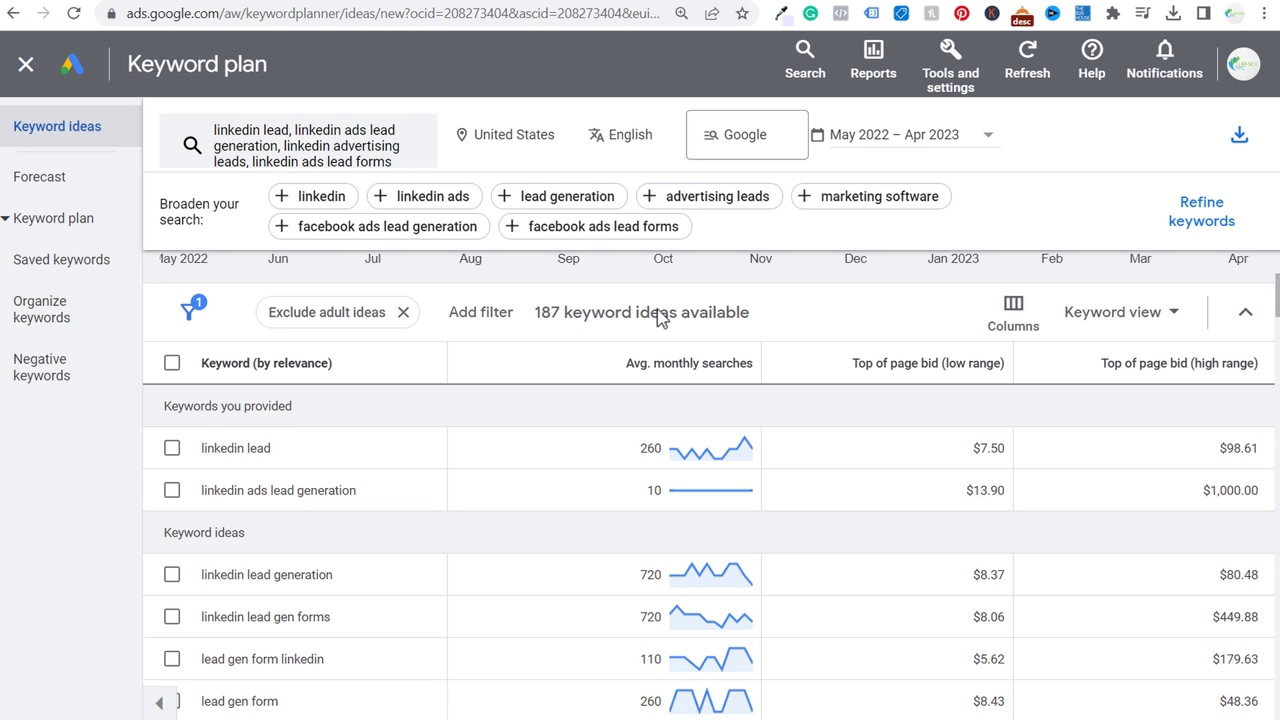
scroll(417, 523, "down", 3)
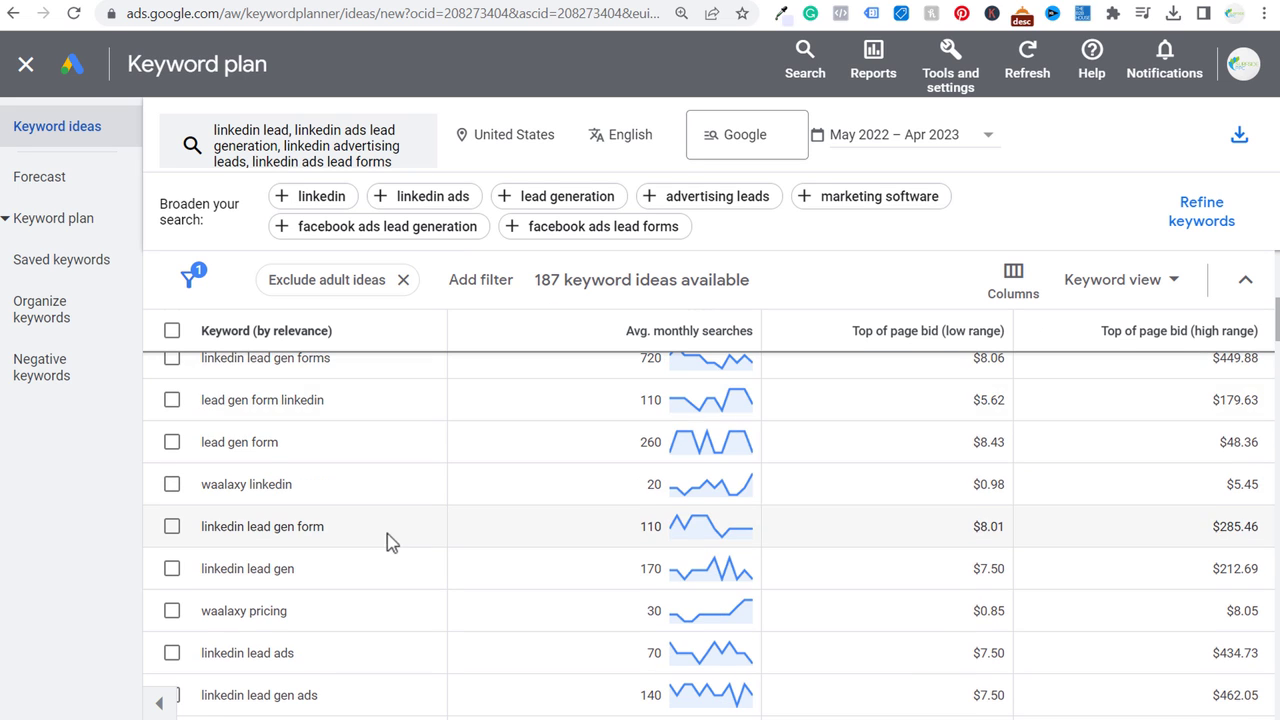
scroll(337, 540, "down", 2)
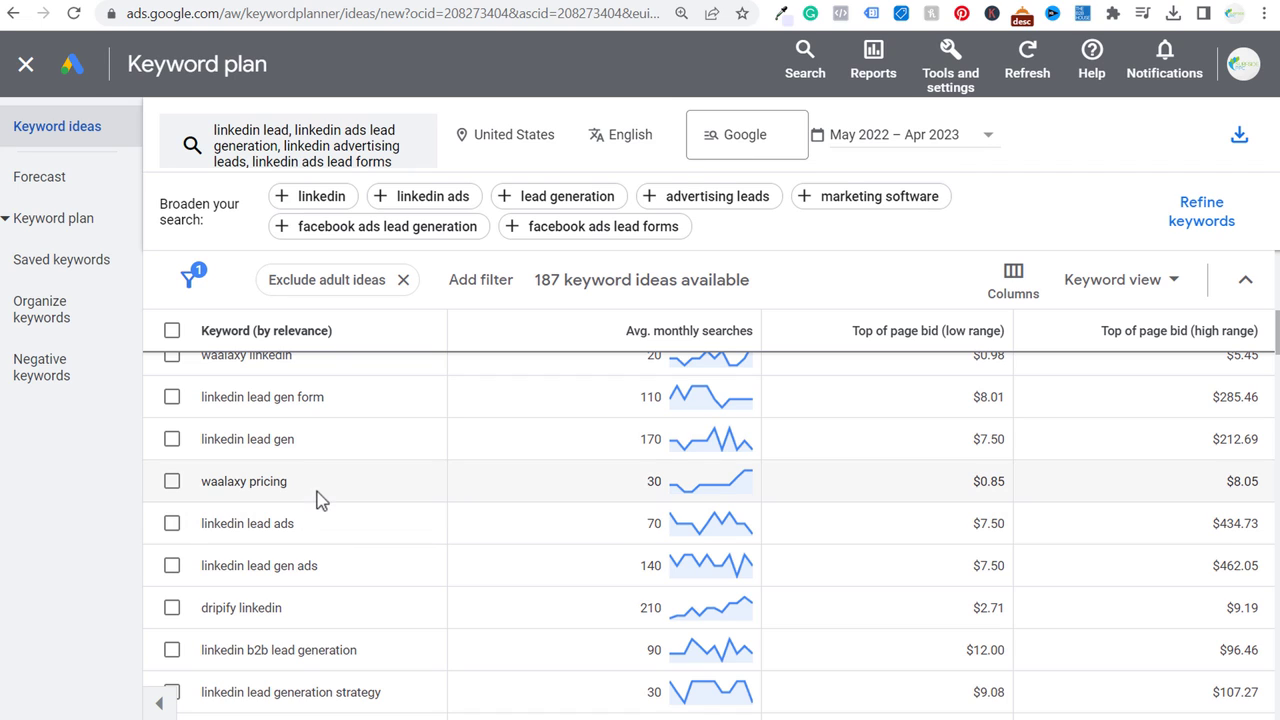
left_click_drag(201, 608, 284, 608)
left_click_drag(224, 655, 324, 655)
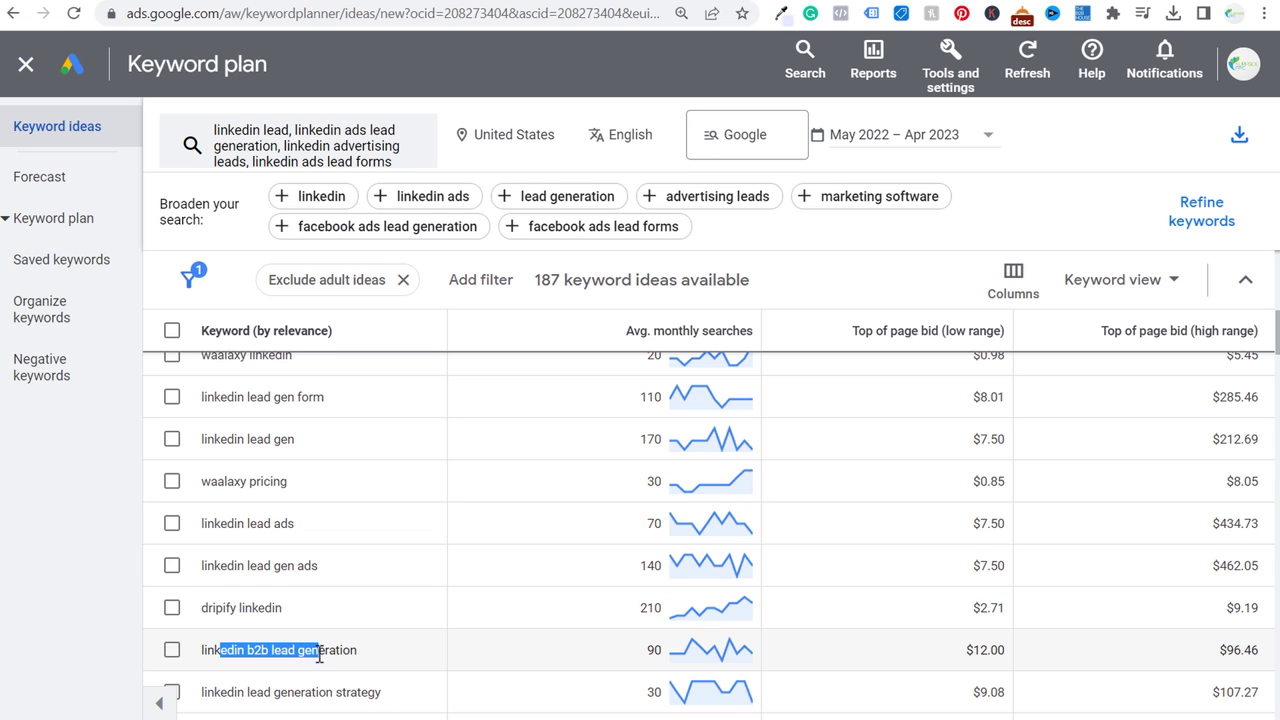
- Examine the keyword ideas below linkedin b2b lead generation, highlighting the waalaxy lifetime deal entry and its brand word waalaxy
left_click(397, 623)
scroll(397, 623, "down", 4)
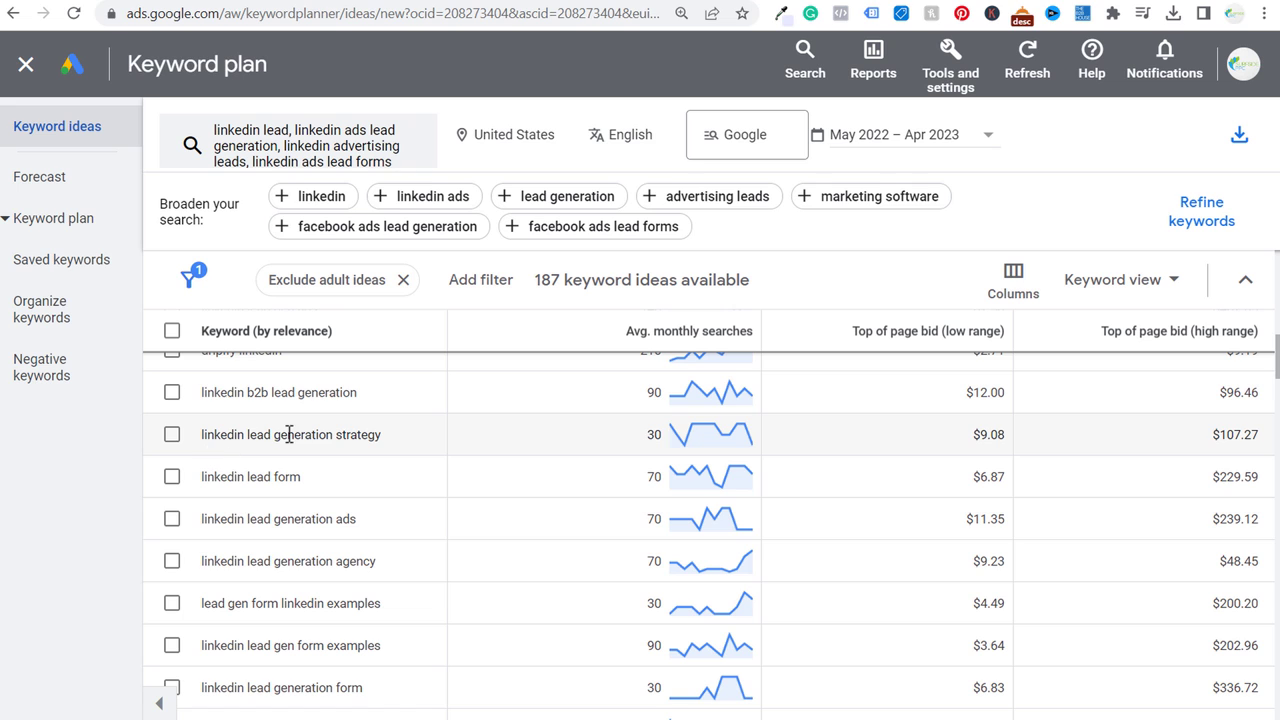
scroll(400, 563, "down", 2)
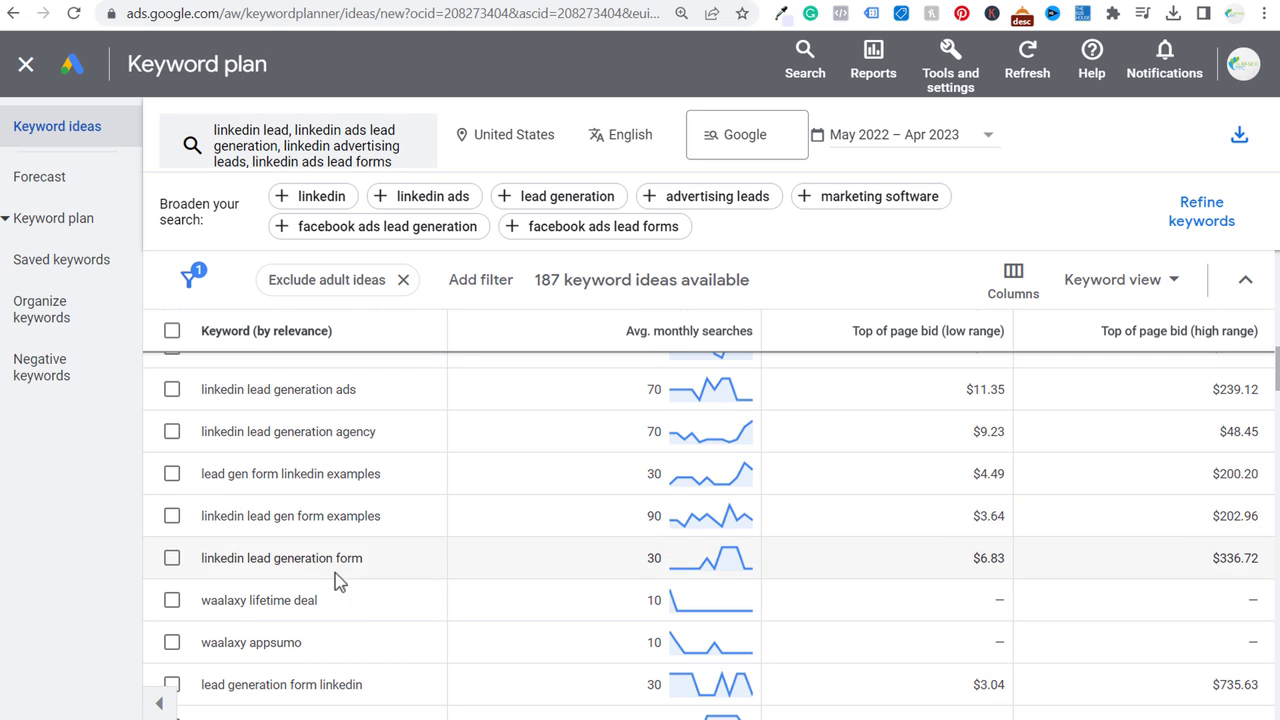
left_click_drag(202, 602, 329, 606)
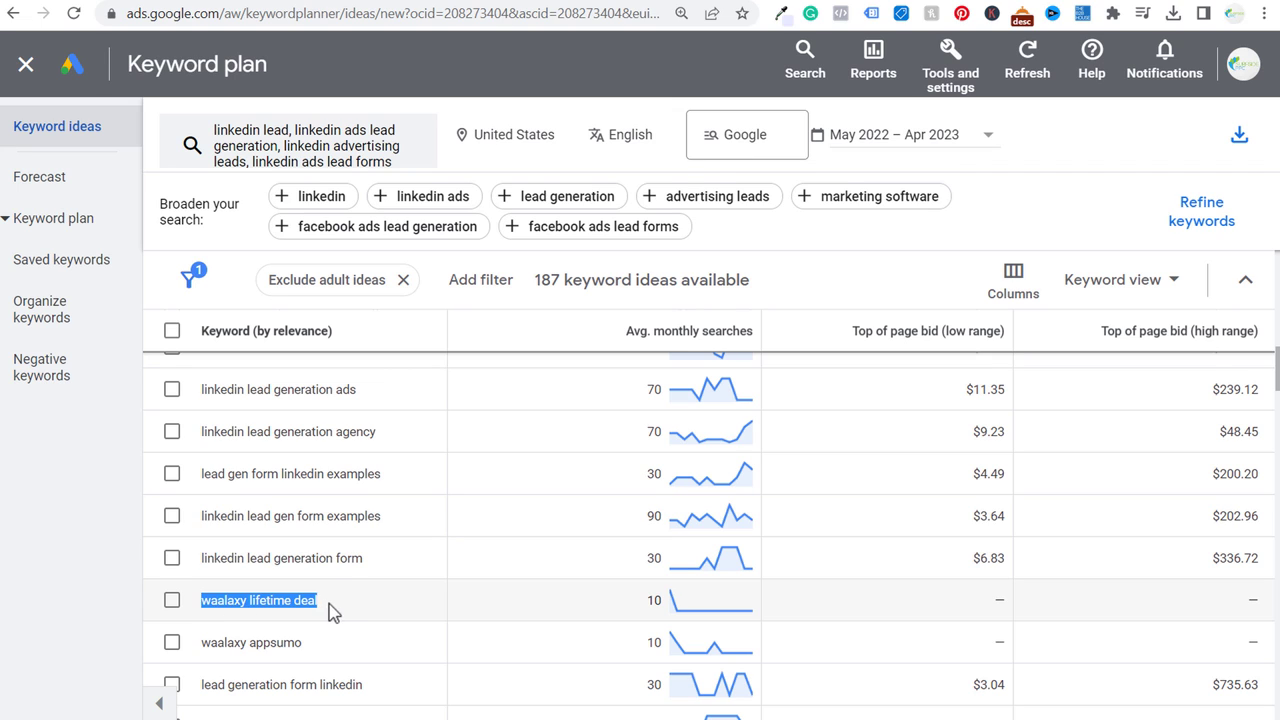
left_click(334, 574)
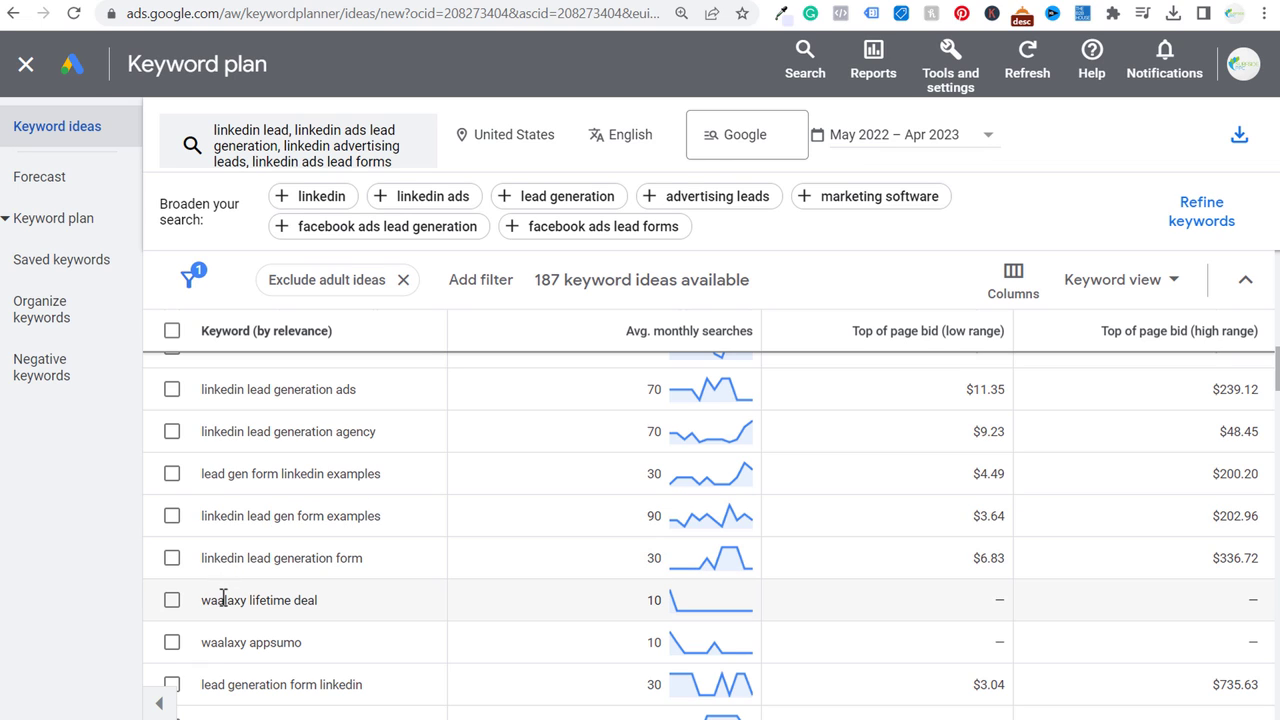
left_click_drag(203, 605, 243, 606)
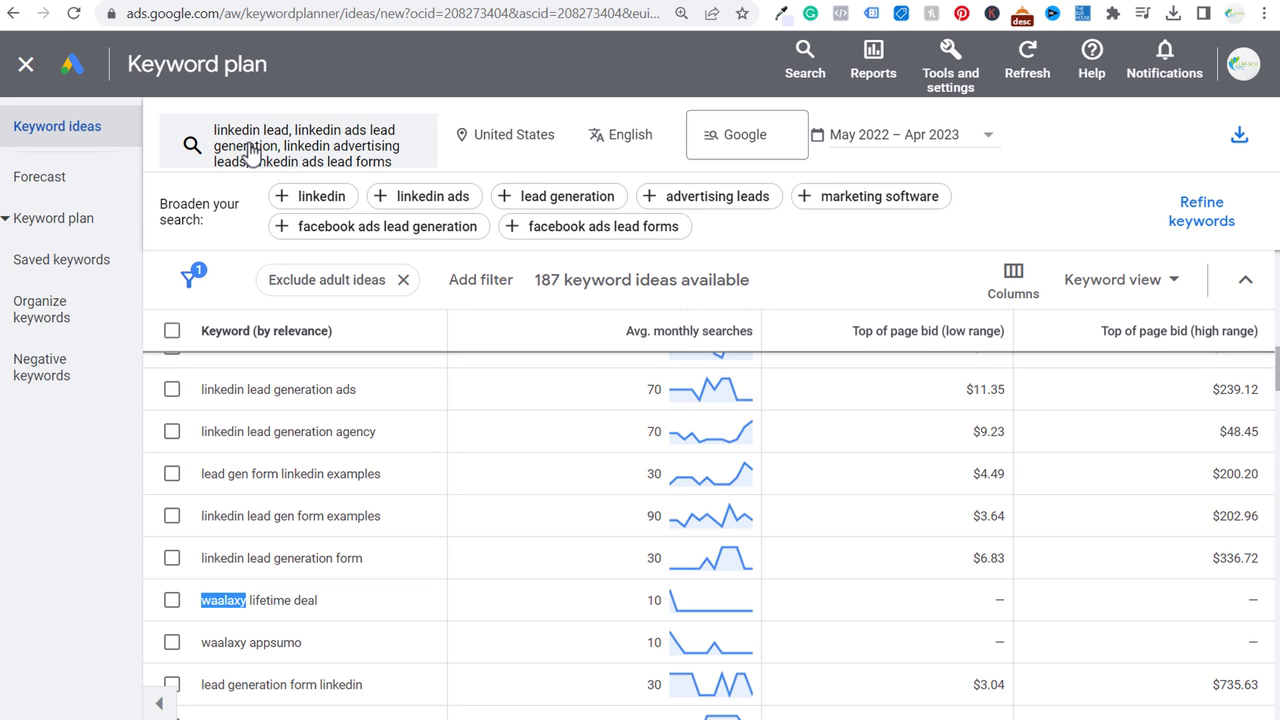
- Check the search trend chart and the provided seed keywords, and compare them with the LinkedIn lead generation ideas further down the list
scroll(414, 468, "up", 10)
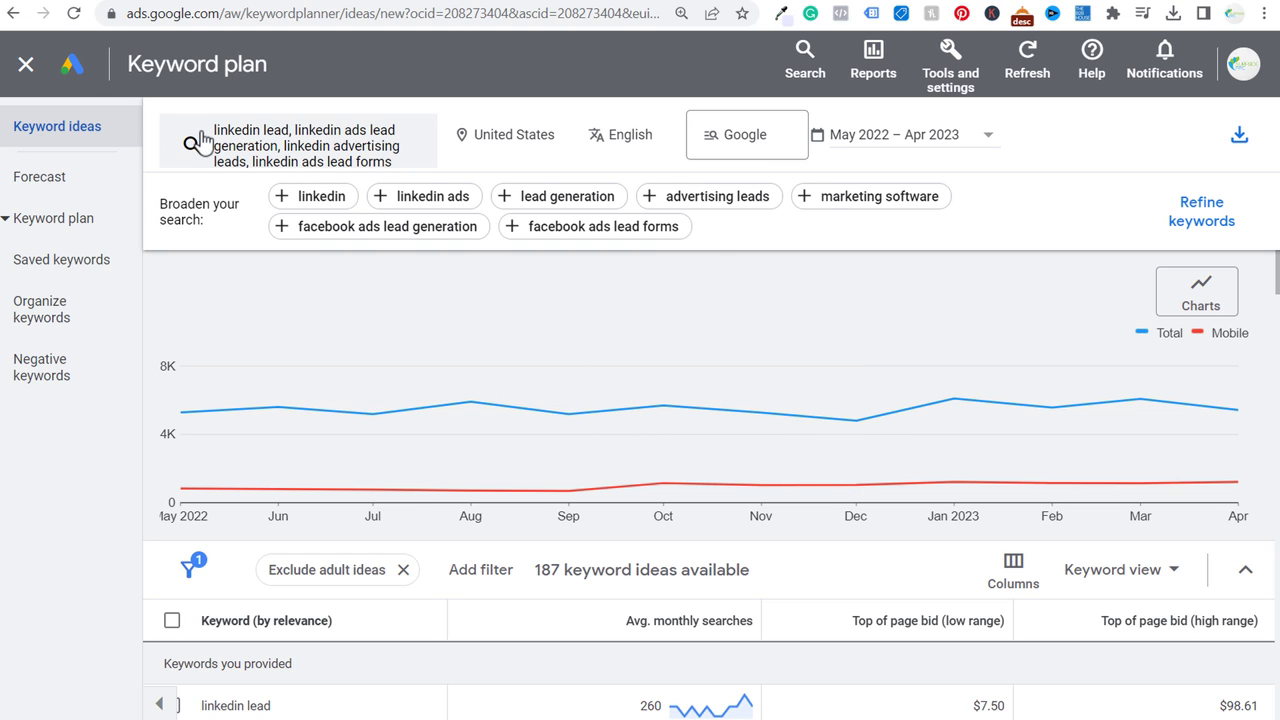
scroll(540, 570, "down", 1)
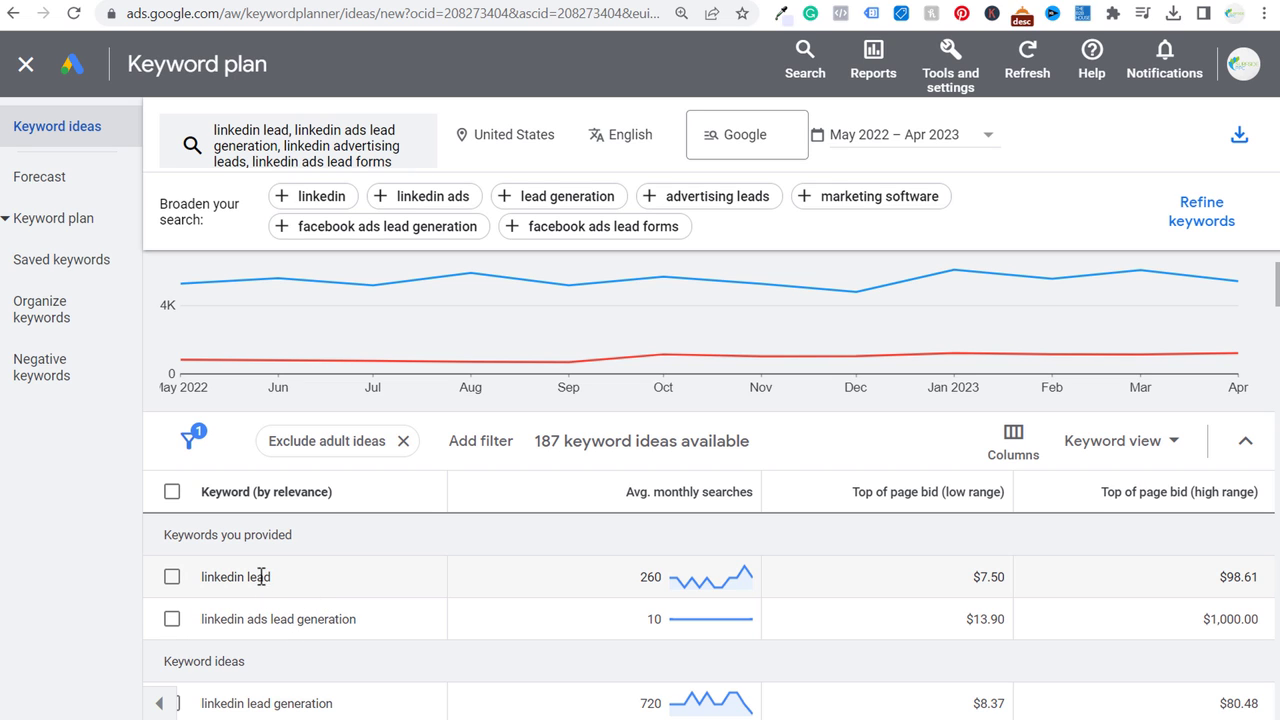
scroll(272, 578, "down", 10)
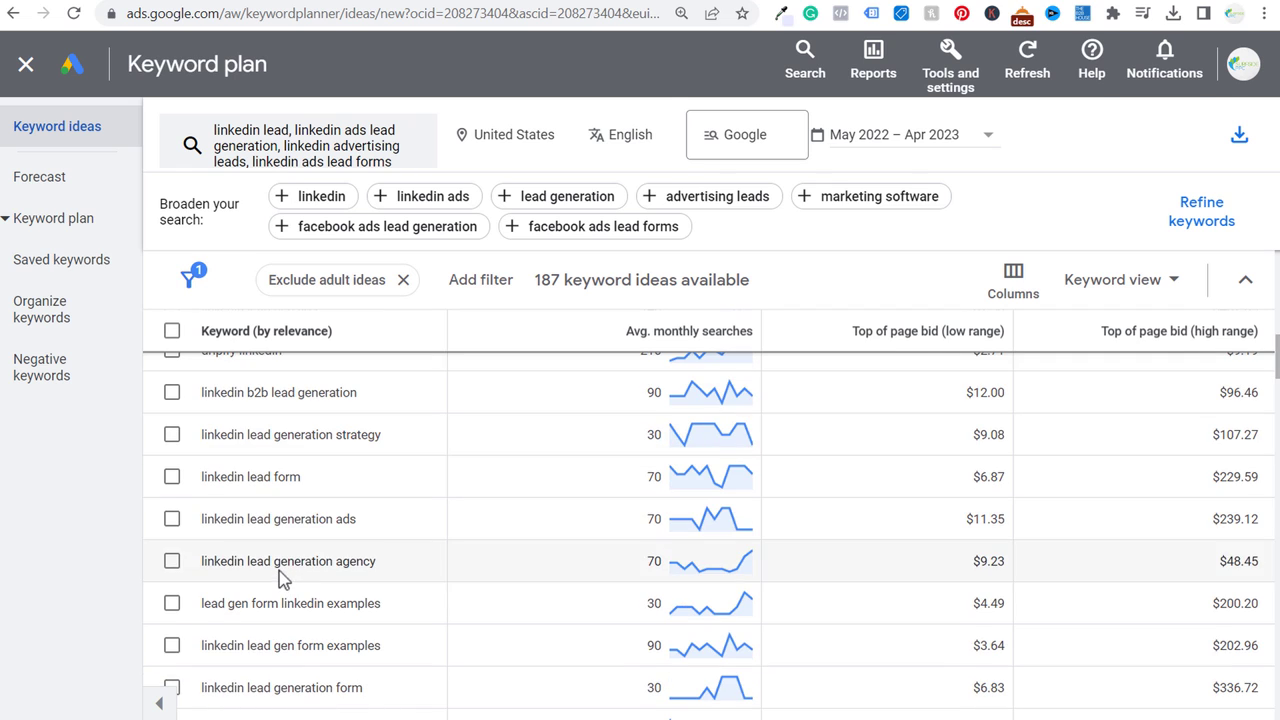